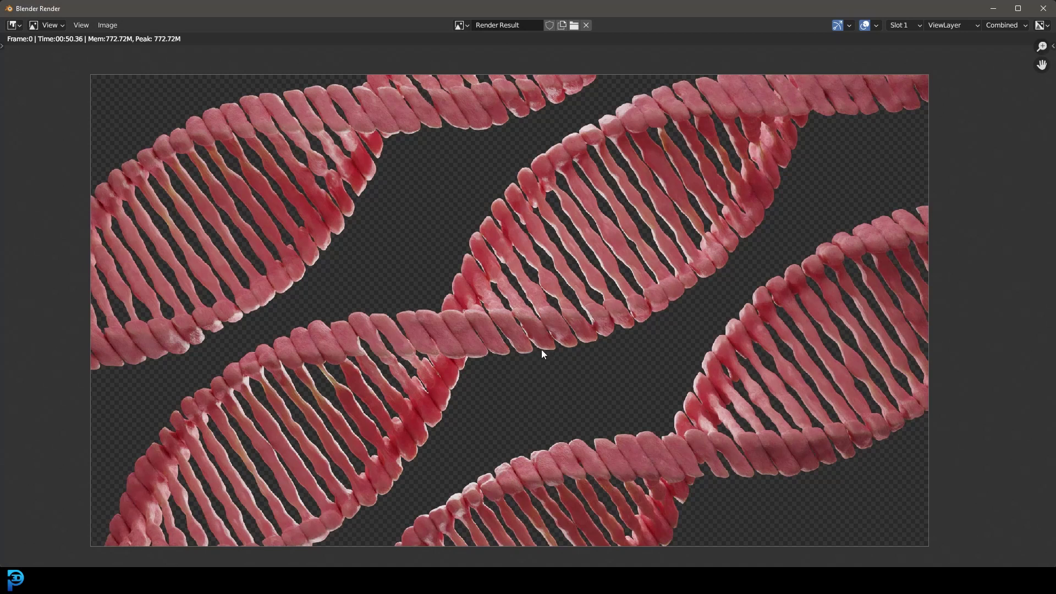
Step: Examine the two finished DNA helix renders, comparing the strand shapes, connecting rungs and surface detail
middle_click_drag(542, 353, 548, 346)
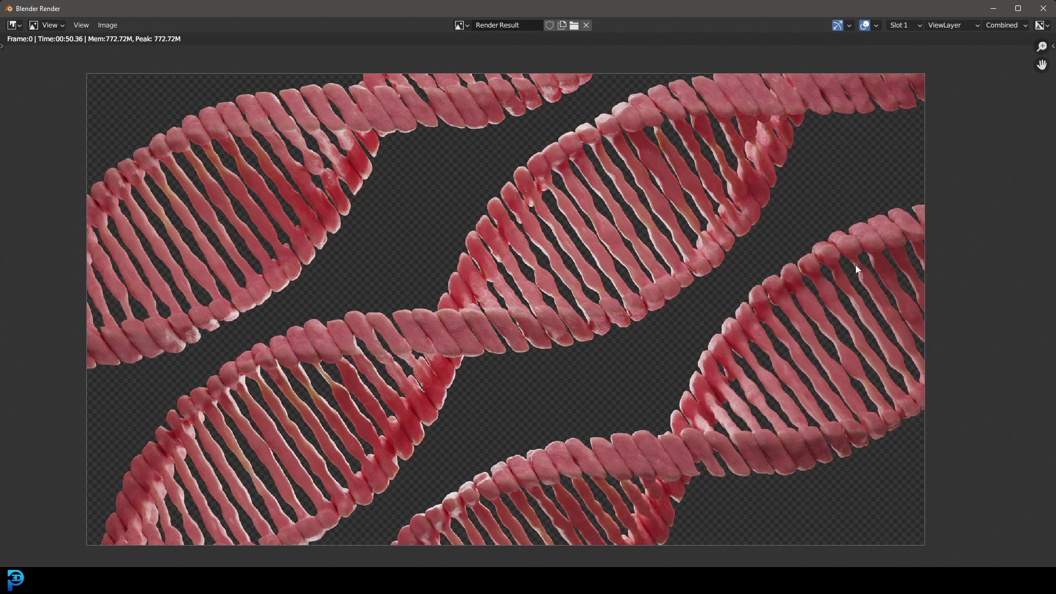
scroll(660, 297, "up", 3)
scroll(465, 295, "down", 4)
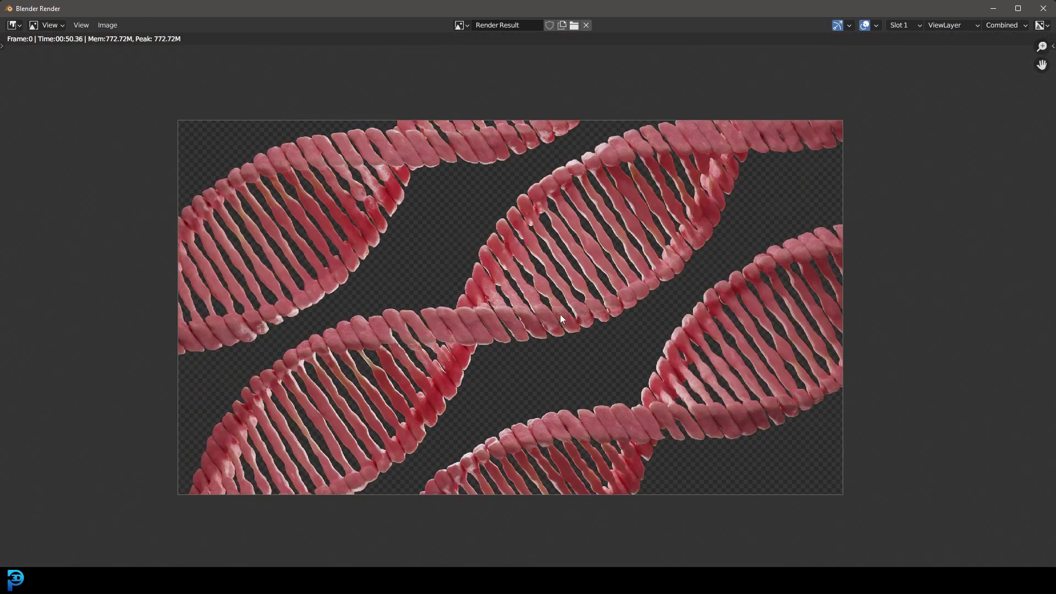
scroll(573, 319, "up", 1)
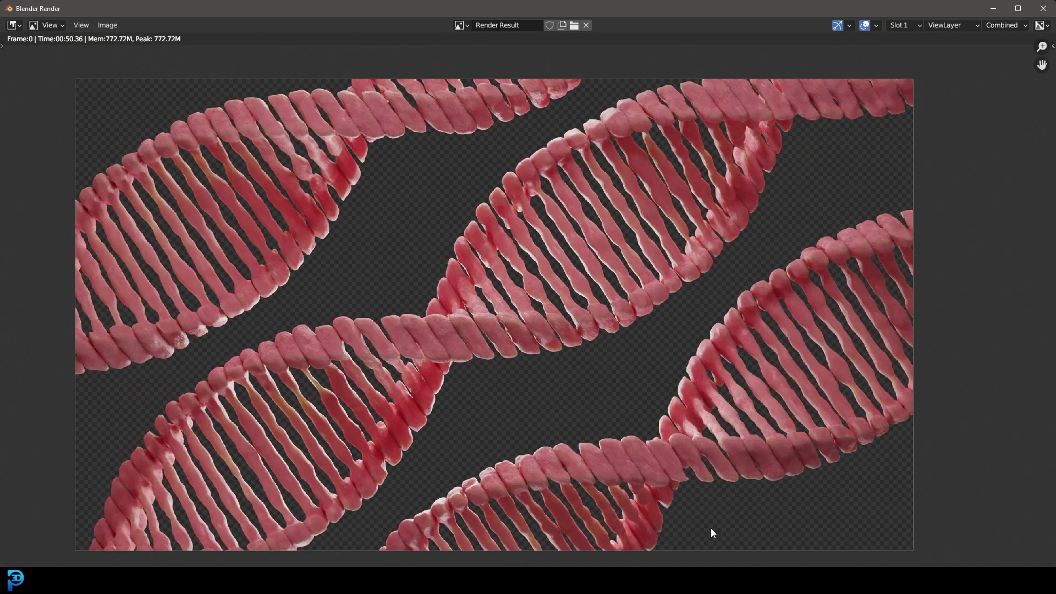
mouse_move(711, 580)
mouse_move(518, 580)
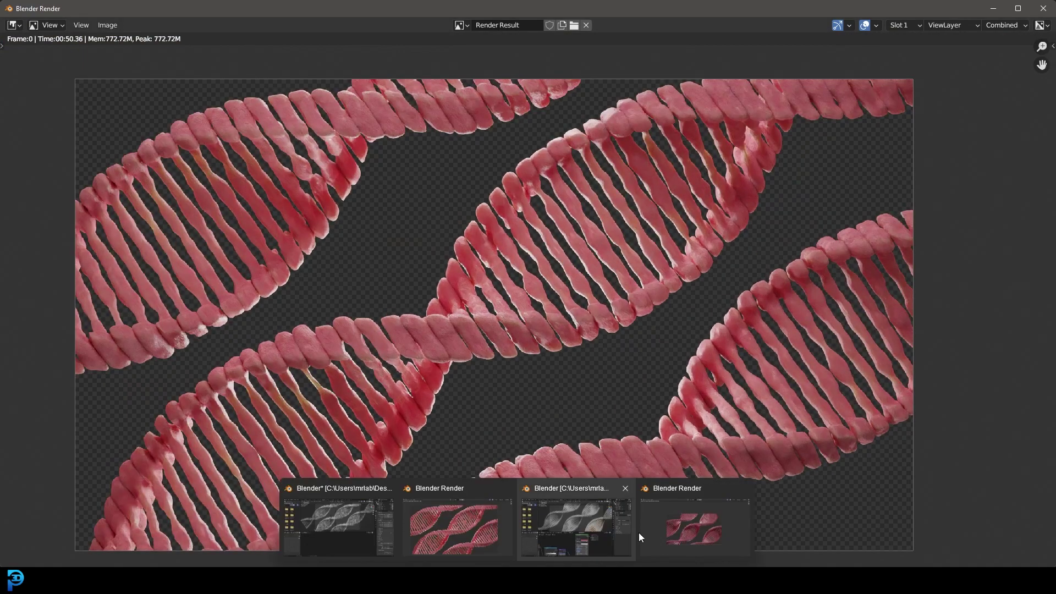
left_click(683, 523)
scroll(638, 403, "up", 1)
scroll(544, 363, "up", 3)
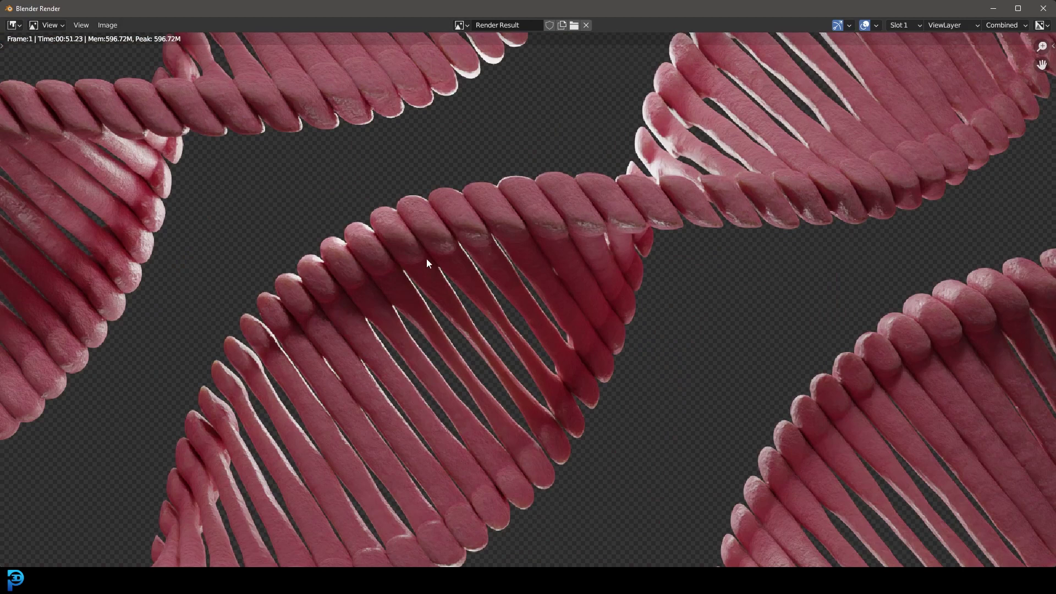
scroll(548, 300, "down", 1)
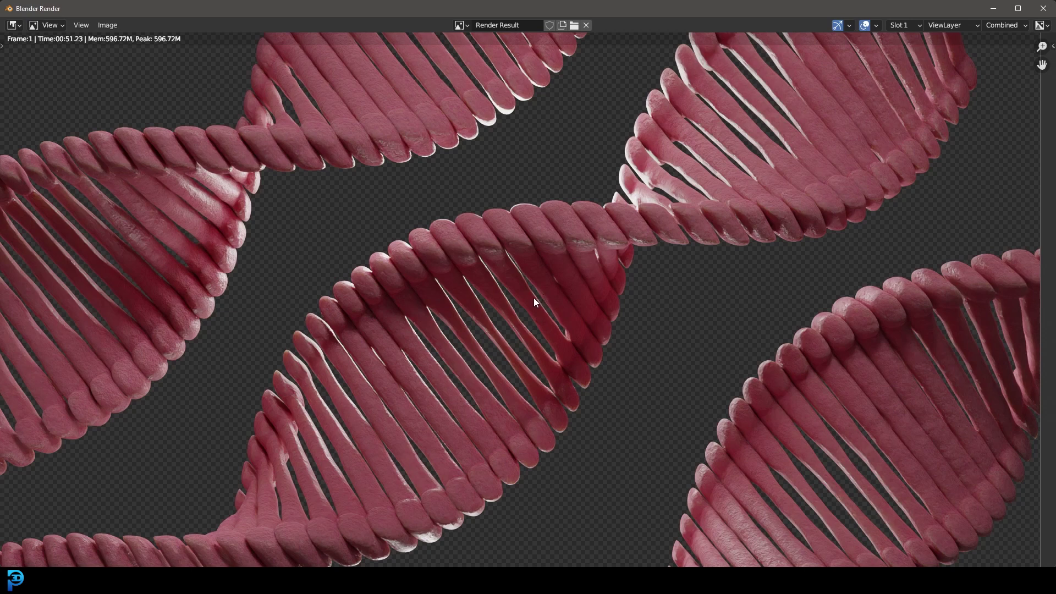
scroll(648, 278, "down", 2)
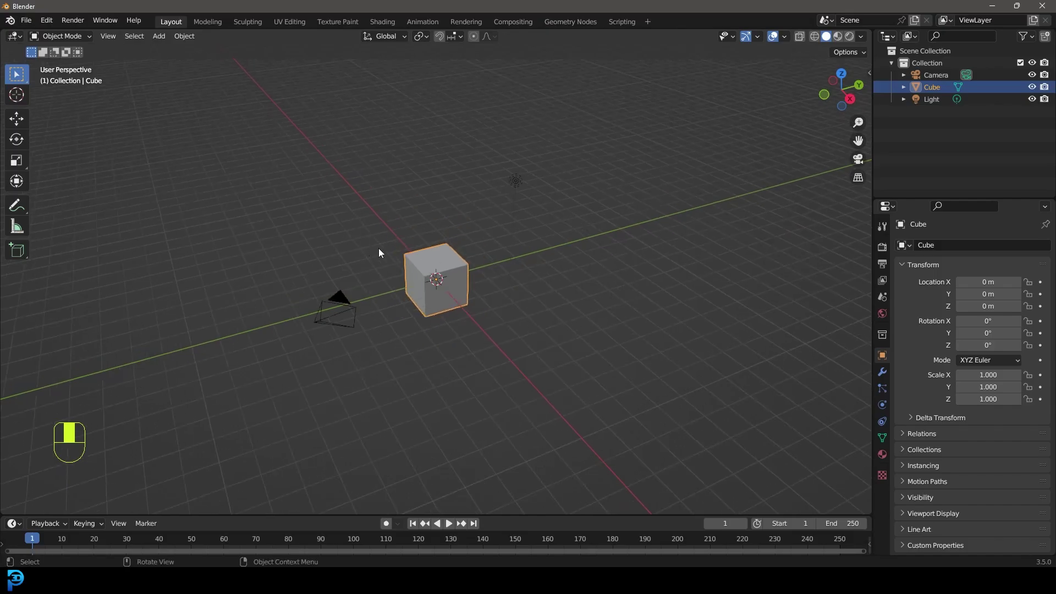
Step: Enter Edit Mode on the default cube and scale its whole mesh to 0.1
scroll(460, 270, "up", 4)
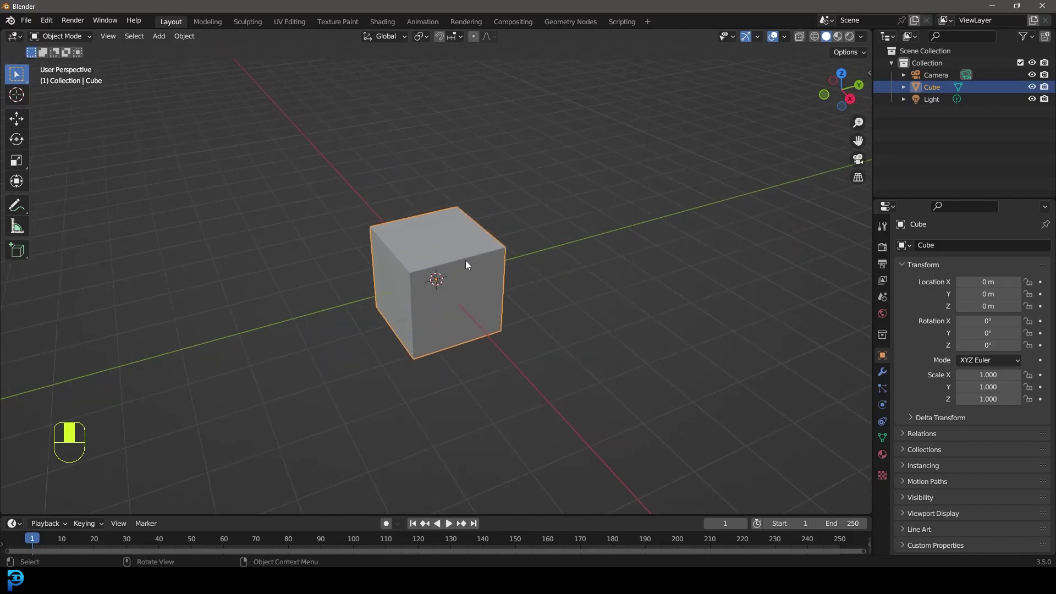
scroll(403, 268, "down", 3)
middle_click_drag(403, 268, 391, 270)
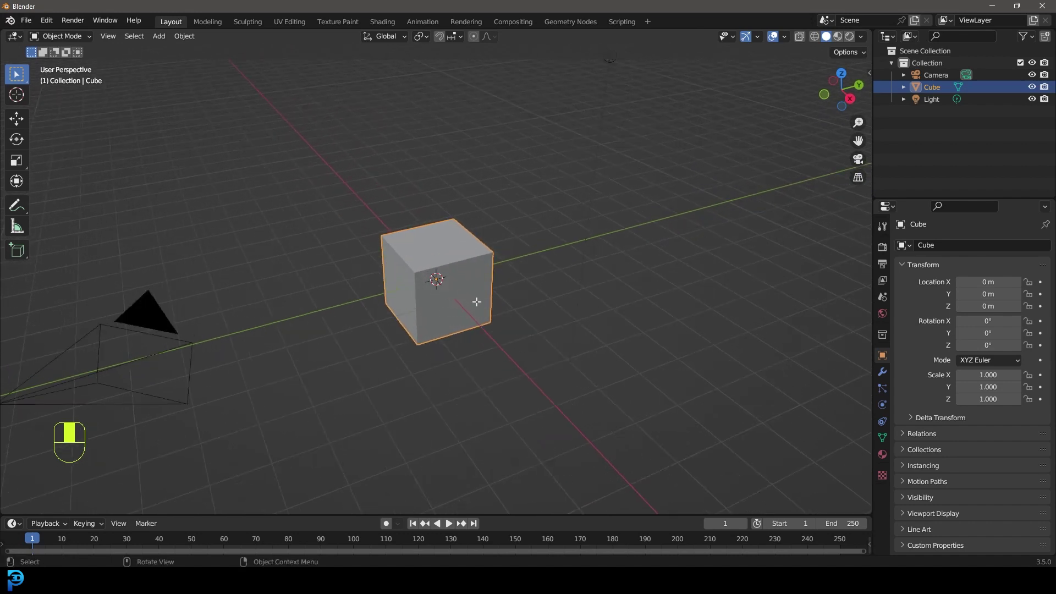
key("Tab")
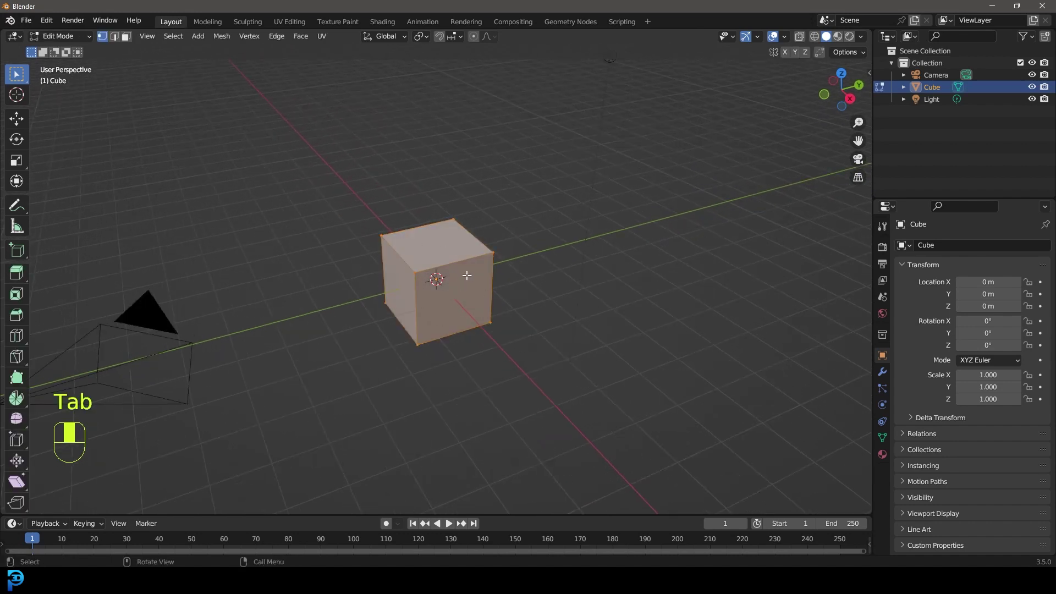
type("s.1")
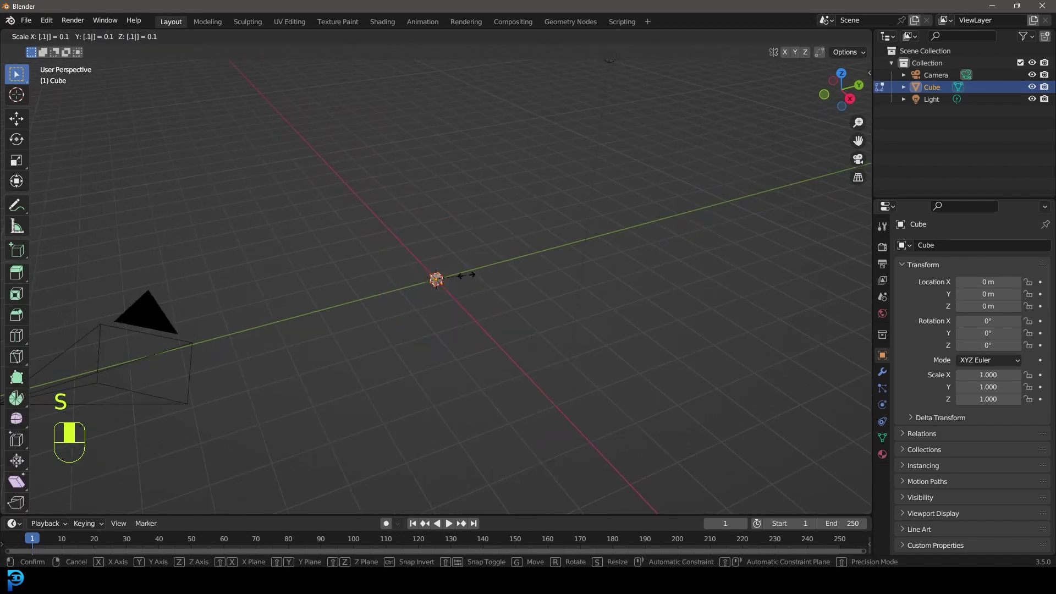
key("Return")
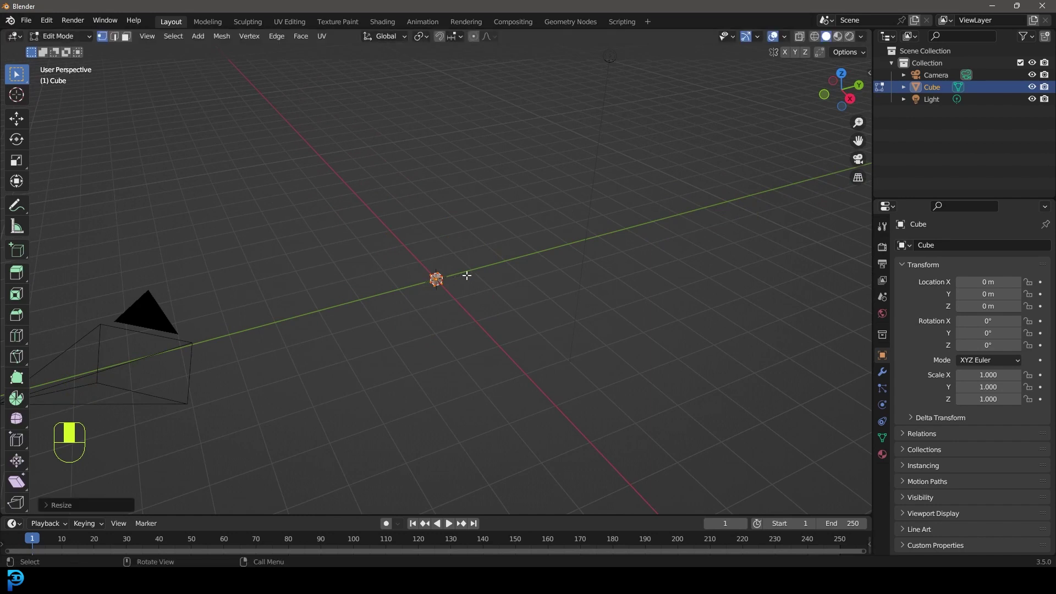
Step: In front orthographic view with X-ray on, move the cube's negative-X face about 1.4 m along negative X to form a long bar
scroll(464, 275, "up", 8)
scroll(441, 269, "up", 1)
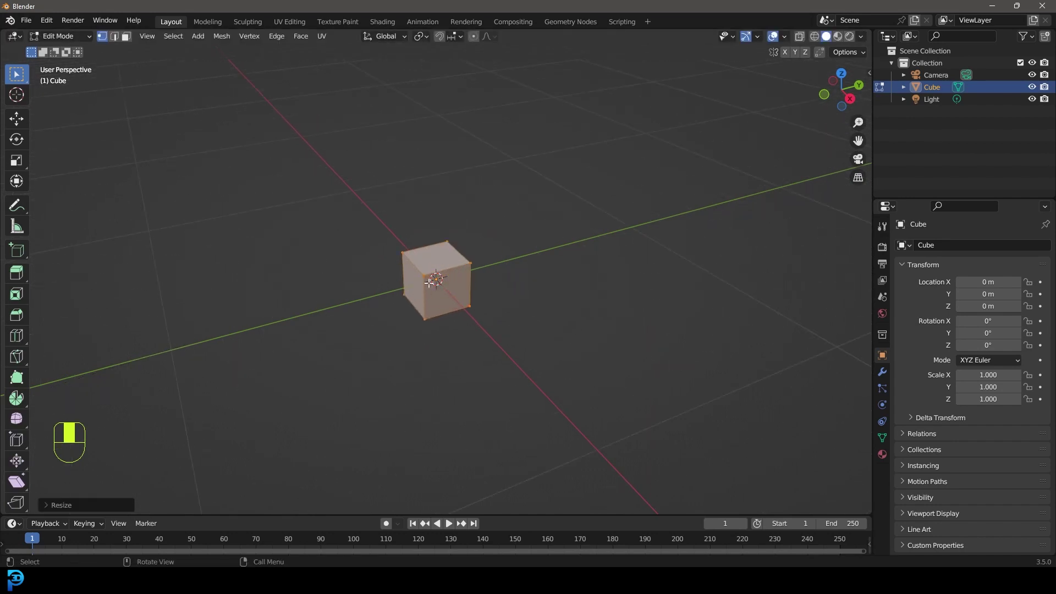
left_click(127, 37)
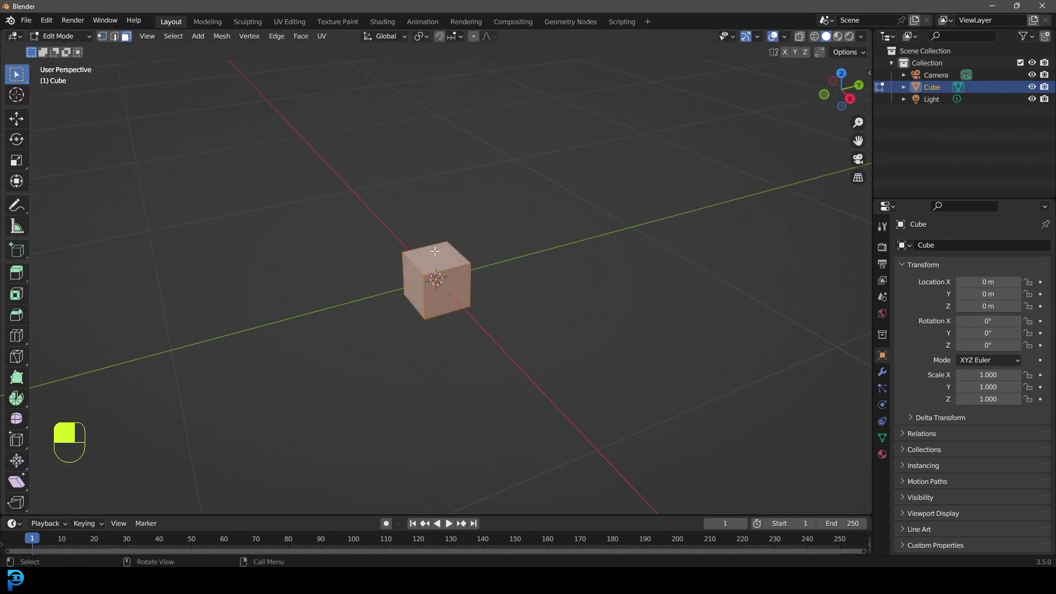
key("KP_1")
scroll(432, 253, "up", 3)
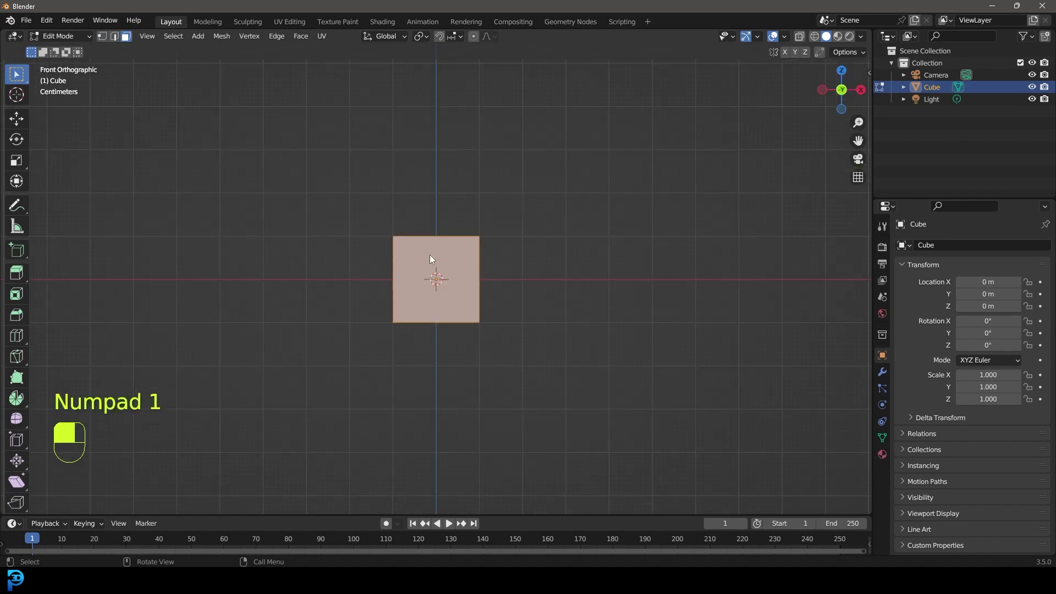
key("alt+z")
left_click_drag(335, 422, 398, 112)
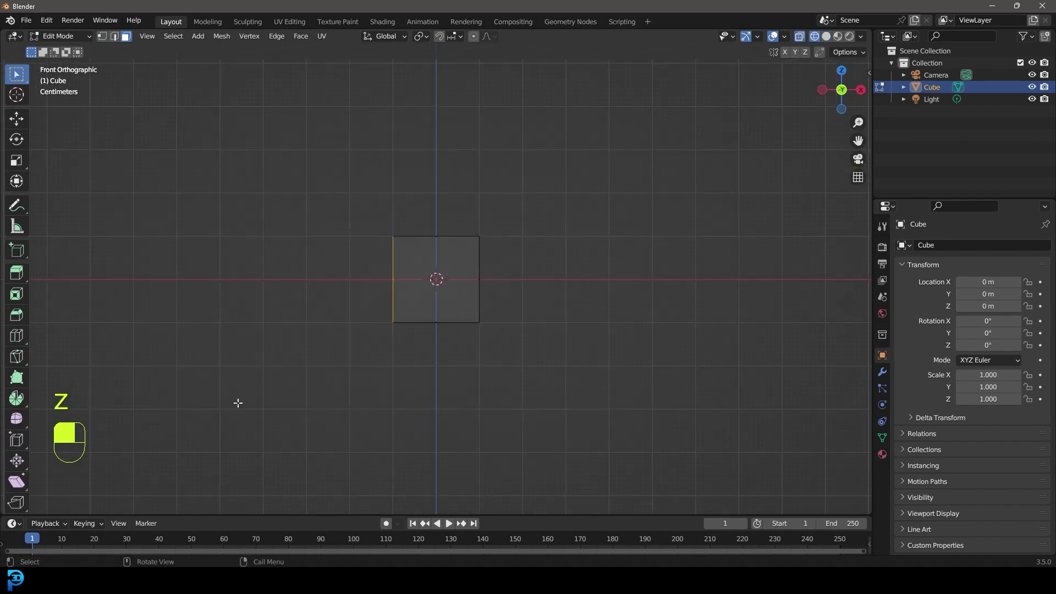
scroll(379, 313, "down", 4)
middle_click_drag(406, 309, 470, 334, "shift")
key("g")
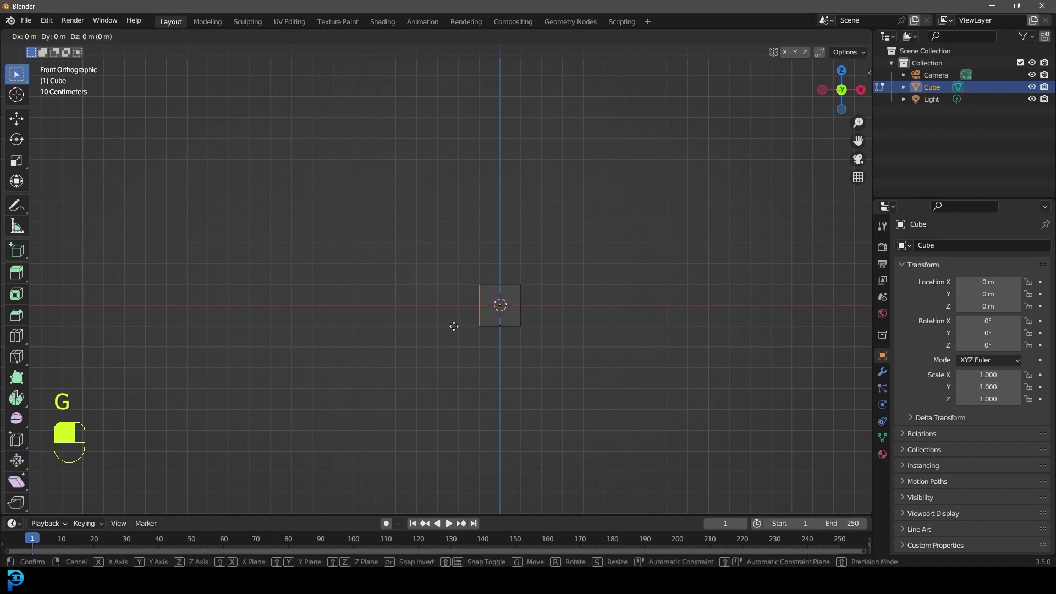
key("x")
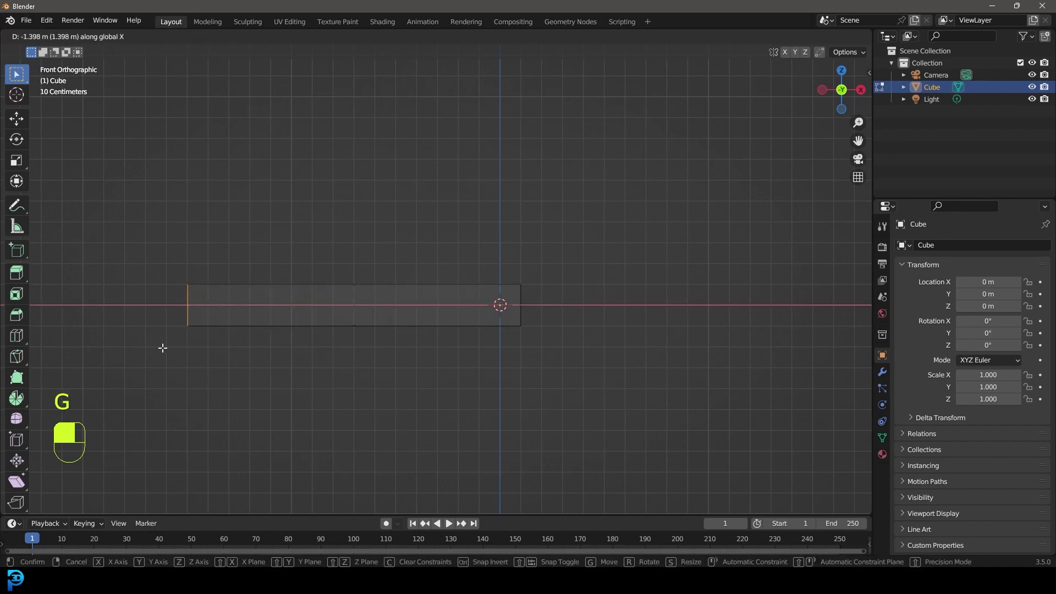
left_click(163, 347)
Step: Move the bar's opposite end face about 0.2 m along negative X, just past the origin
middle_click_drag(162, 348, 568, 318)
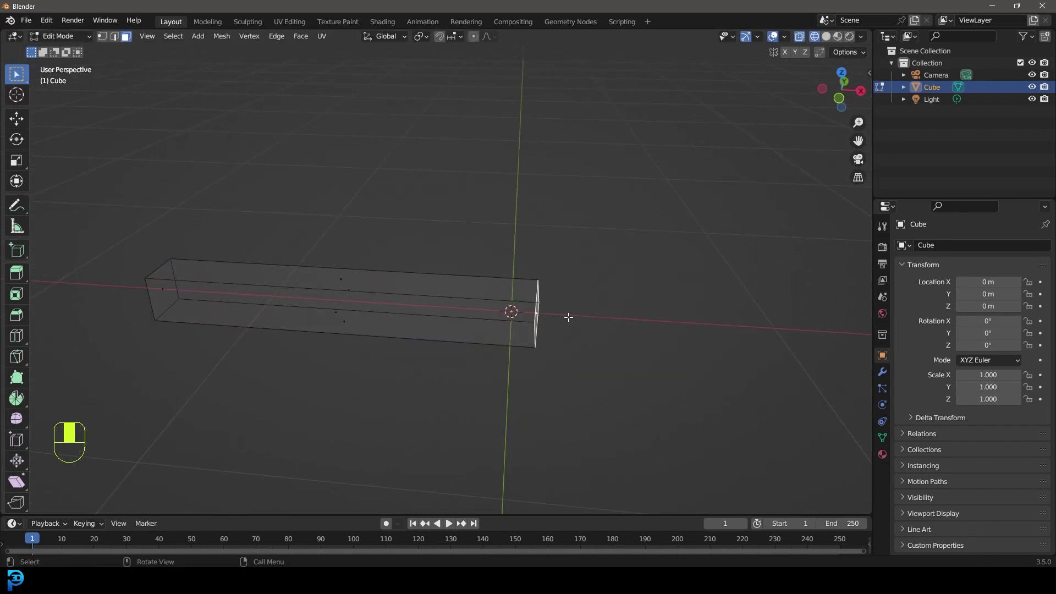
key("g")
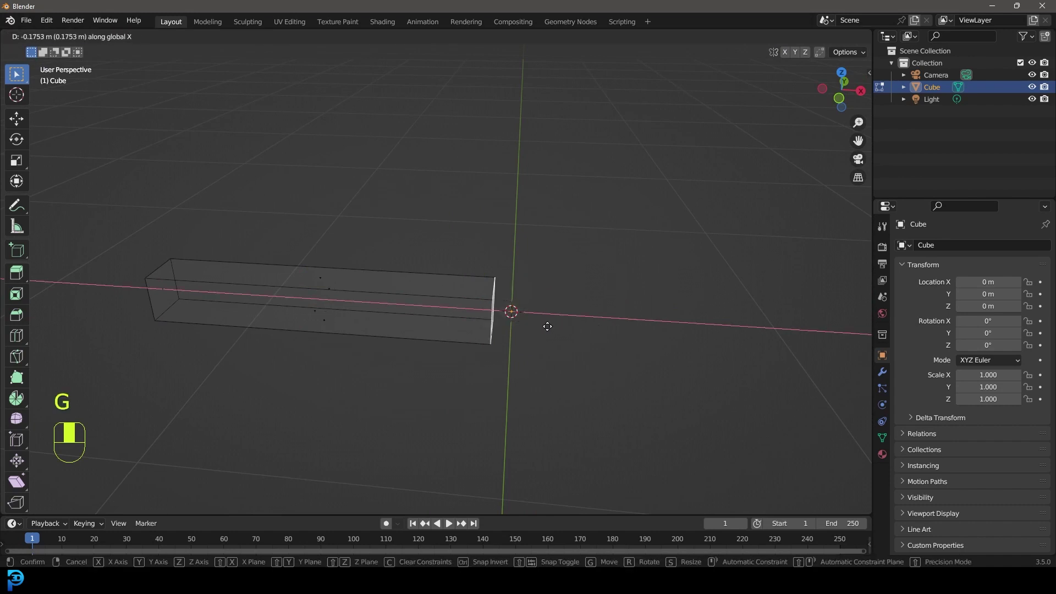
left_click(543, 323)
Step: Add a Mirror modifier on the X axis with Clipping enabled
left_click(884, 372)
left_click(938, 245)
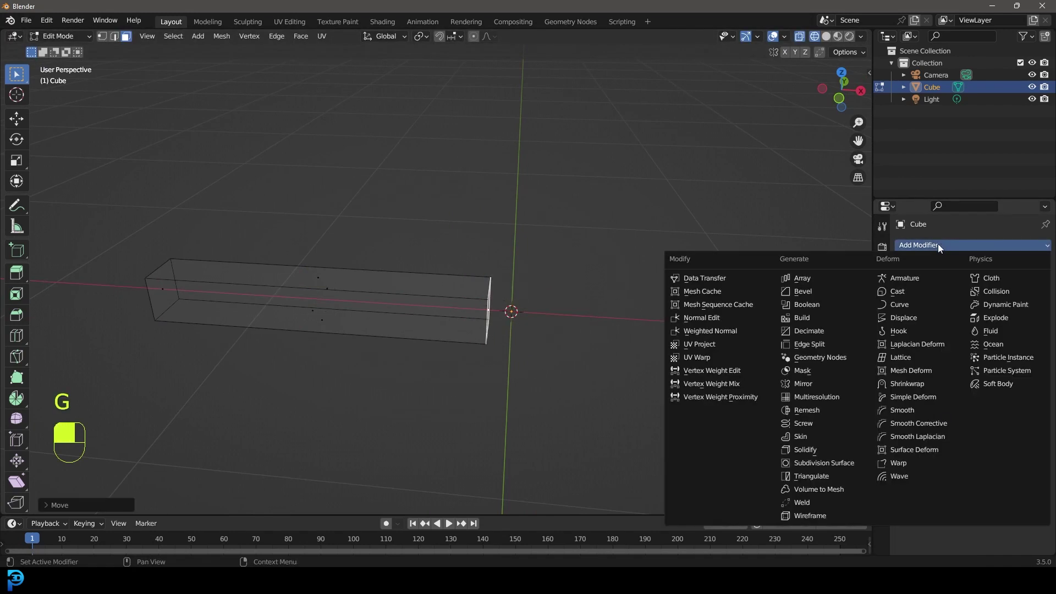
left_click(813, 383)
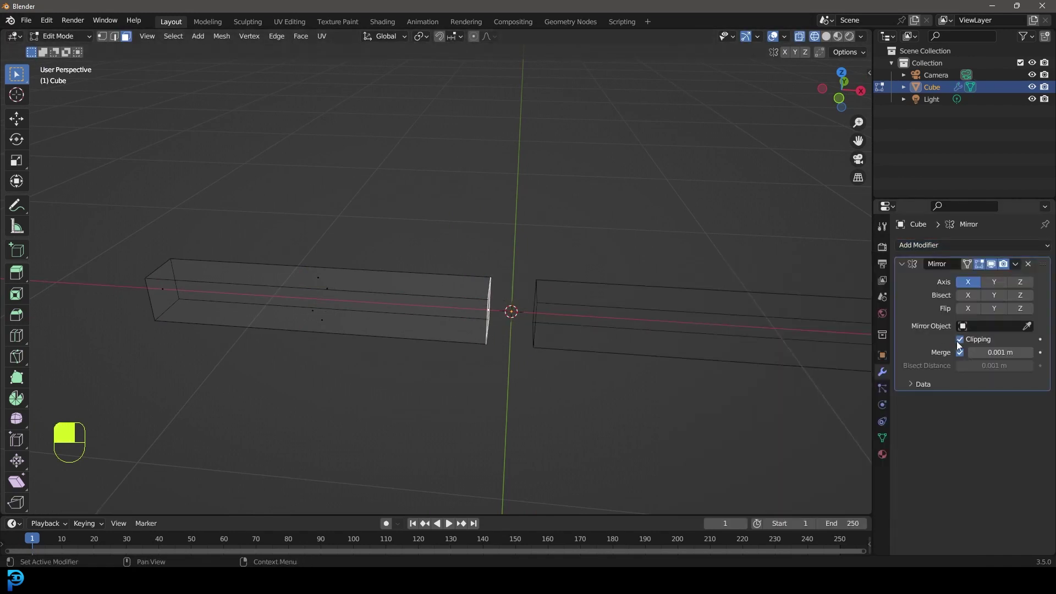
Step: Move the bar's inner end face along X onto the mirror plane and delete that face
key("g")
key("y")
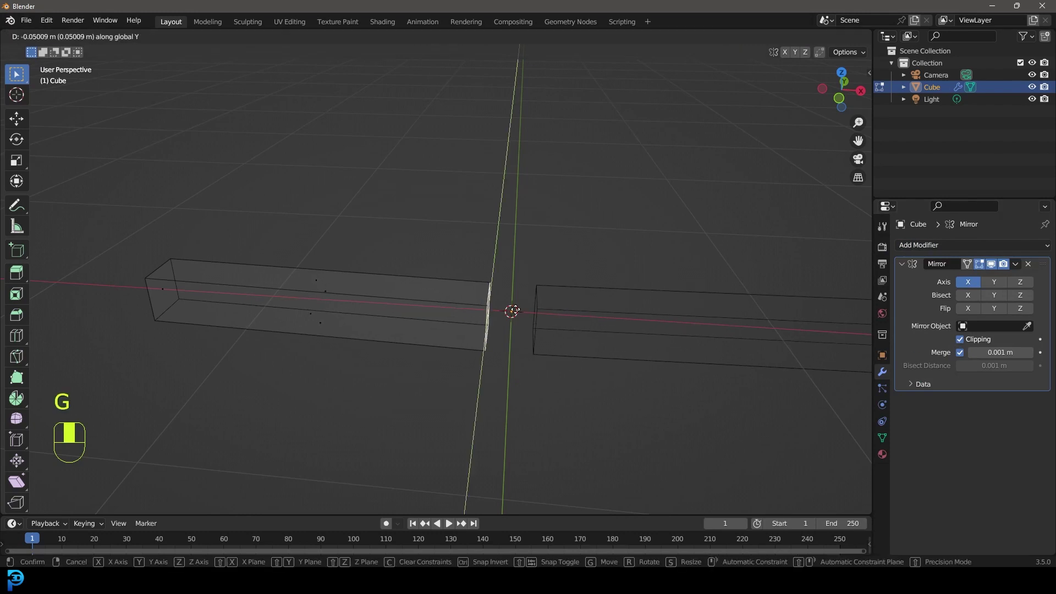
middle_click_drag(516, 309, 828, 317)
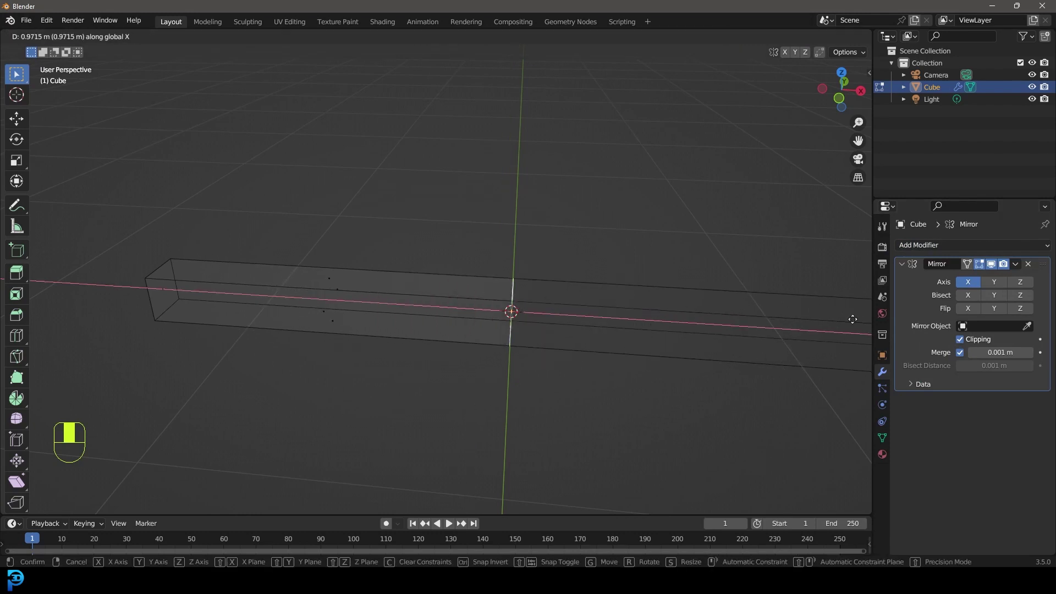
left_click(827, 317)
middle_click_drag(554, 287, 527, 284)
key("x")
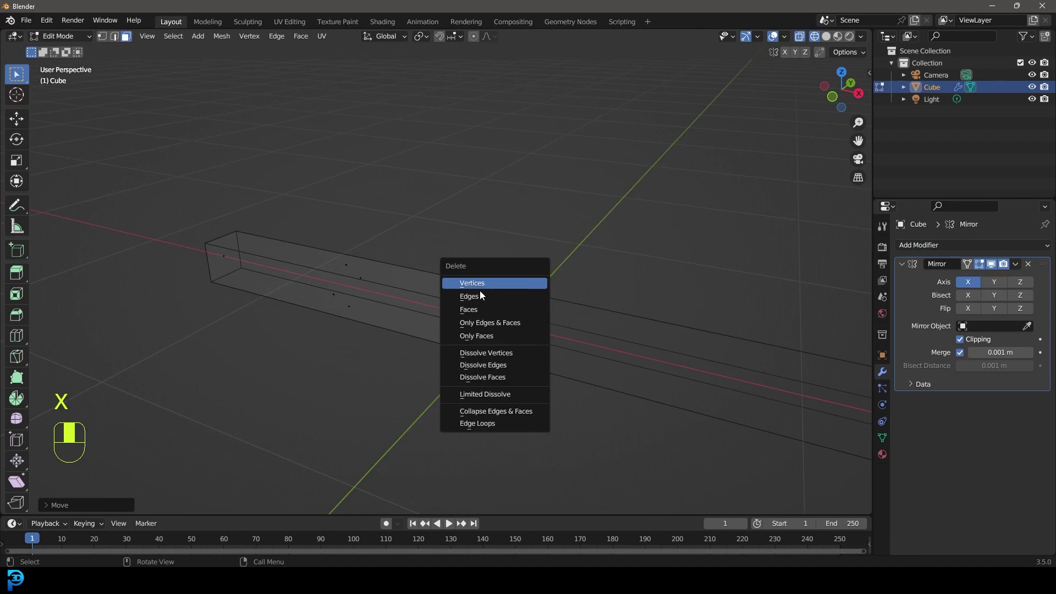
left_click(472, 312)
Step: Select the whole mesh and switch the viewport to solid shading
scroll(177, 249, "down", 3)
middle_click_drag(177, 249, 271, 259)
key("a")
key("z")
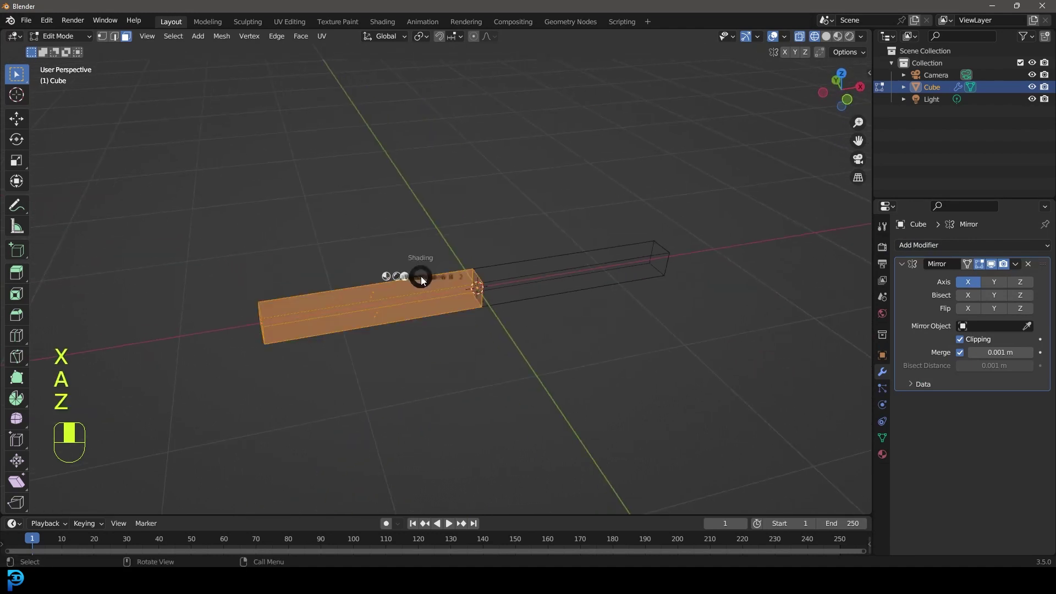
left_click(503, 280)
mouse_move(540, 297)
middle_mouse_down()
mouse_move(476, 297)
mouse_move(547, 285)
middle_mouse_up()
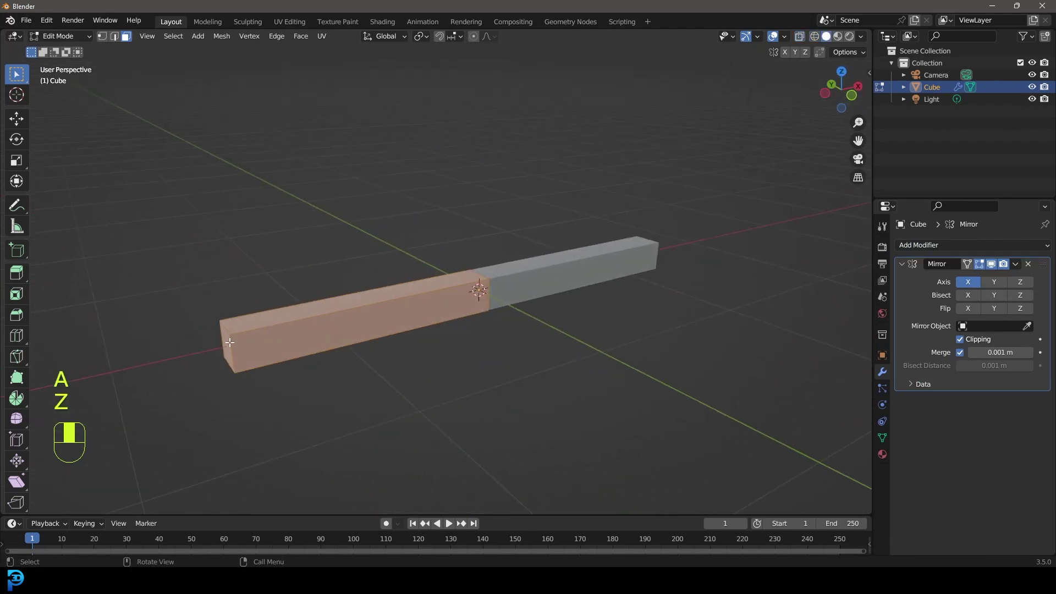
Step: Extrude the bar's outer end face outward into a short end block
left_click(226, 337)
middle_click_drag(225, 338, 349, 286, "shift")
scroll(336, 284, "up", 1)
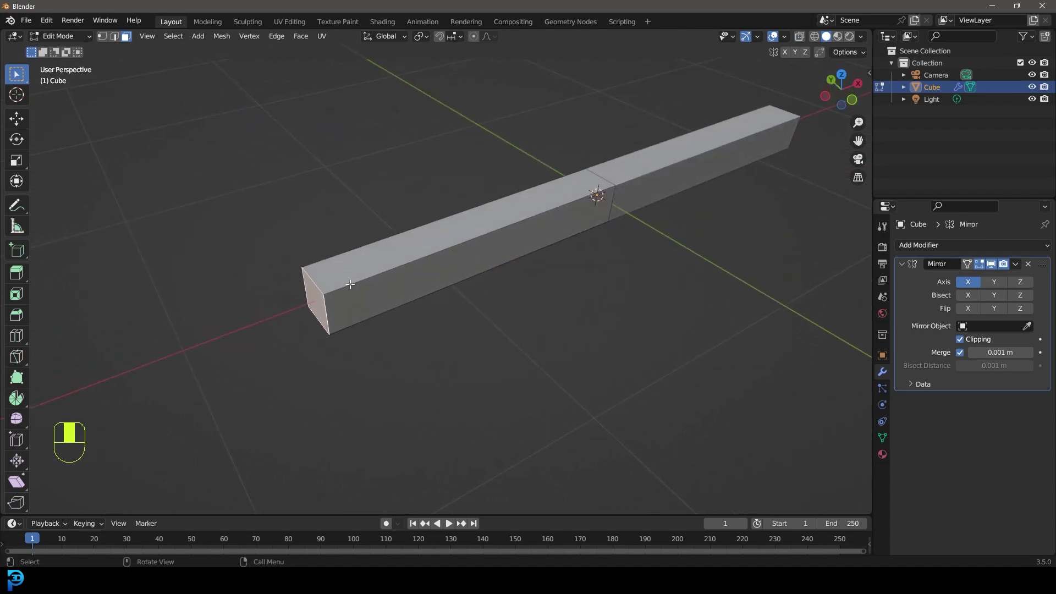
key("e")
left_click(305, 318)
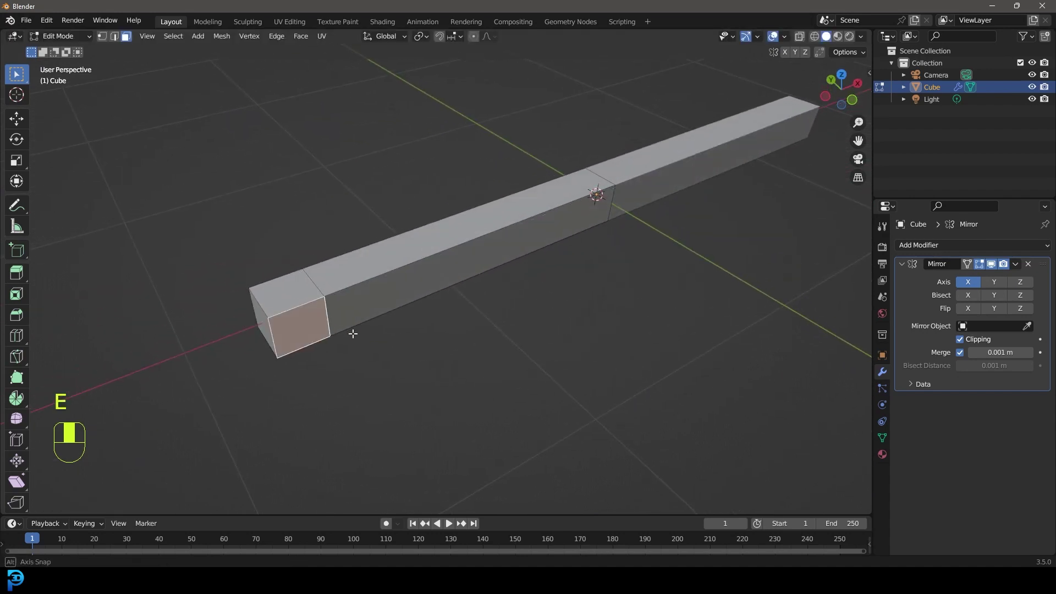
Step: Extrude both Y-facing side faces of the end block outward, about 0.1 m each, to form a T-shaped head
middle_click_drag(353, 333, 408, 316)
key("e")
left_click(458, 334)
key("e")
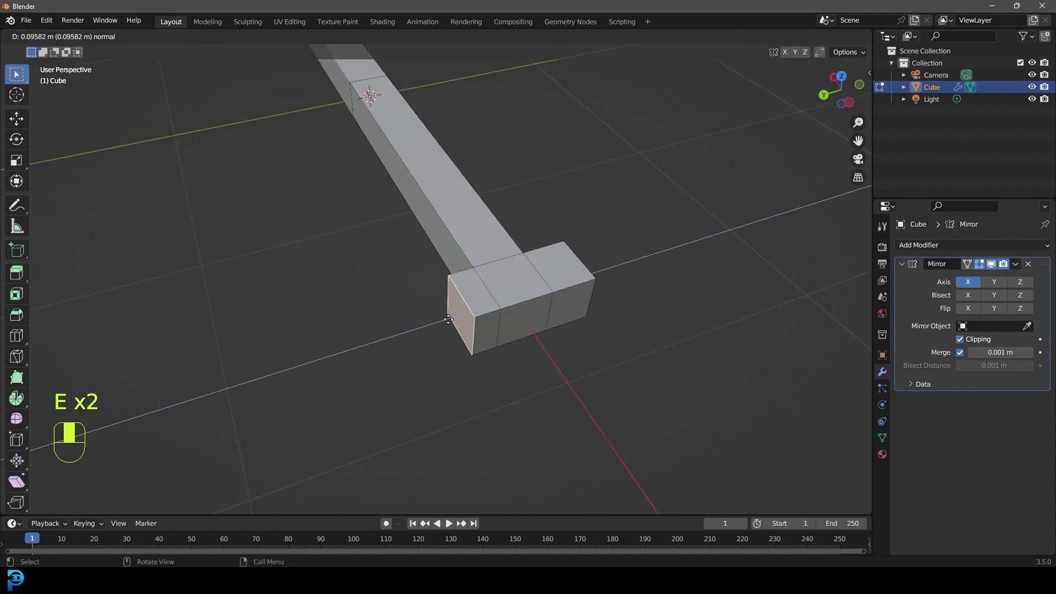
left_click(439, 328)
Step: Add a Subdivision Surface modifier to the mirrored bar
middle_click_drag(440, 328, 485, 184)
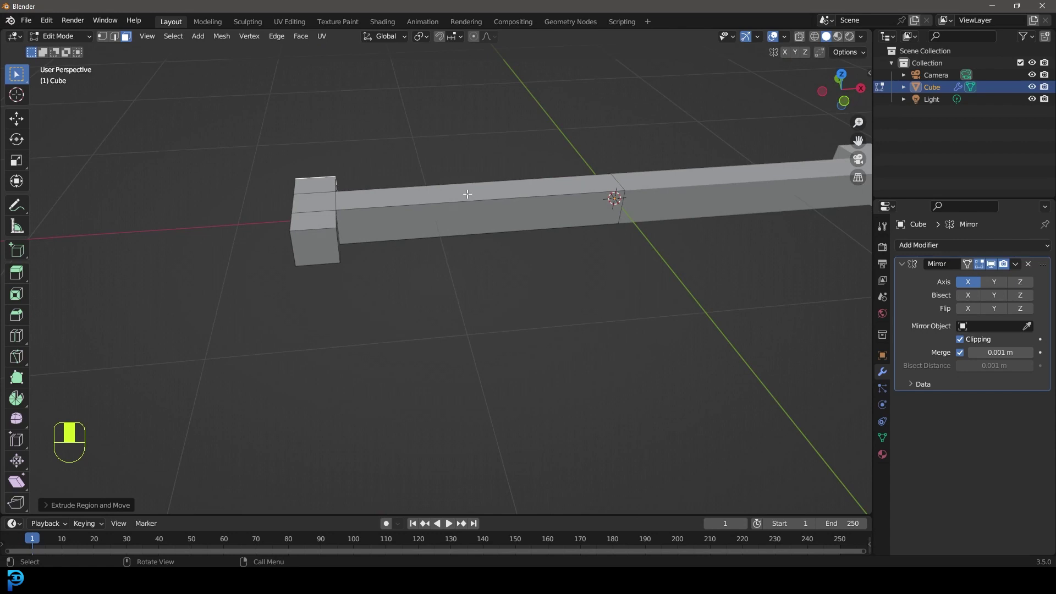
middle_click_drag(363, 179, 388, 242, "shift")
left_click(974, 246)
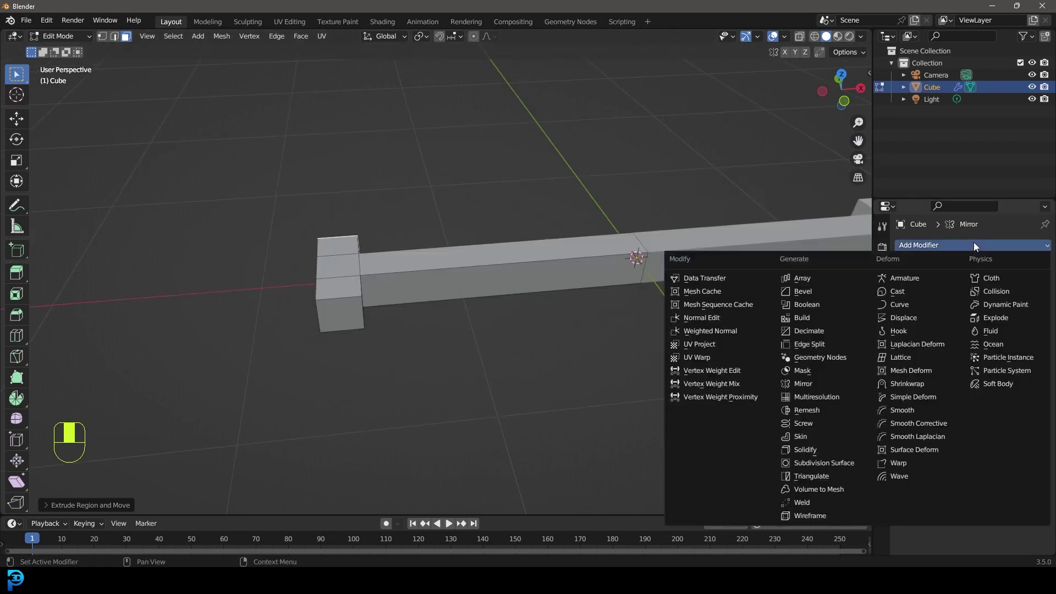
left_click(824, 463)
Step: Add a loop cut around the shaft and slide it close to the T-shaped head
middle_click_drag(519, 319, 540, 268)
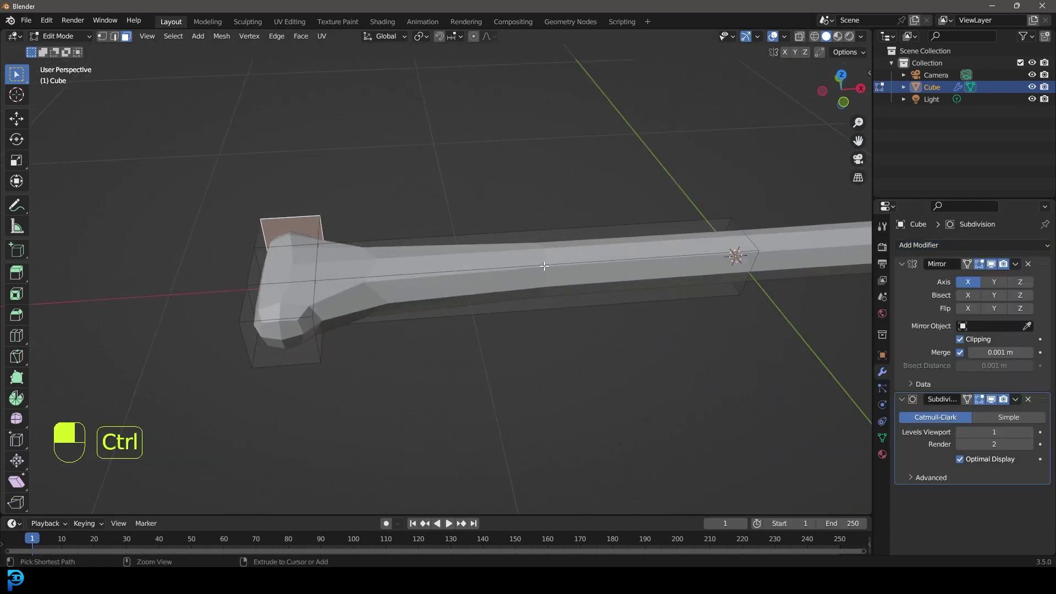
key("ctrl+r")
left_click(540, 269)
left_click_drag(391, 282, 338, 289)
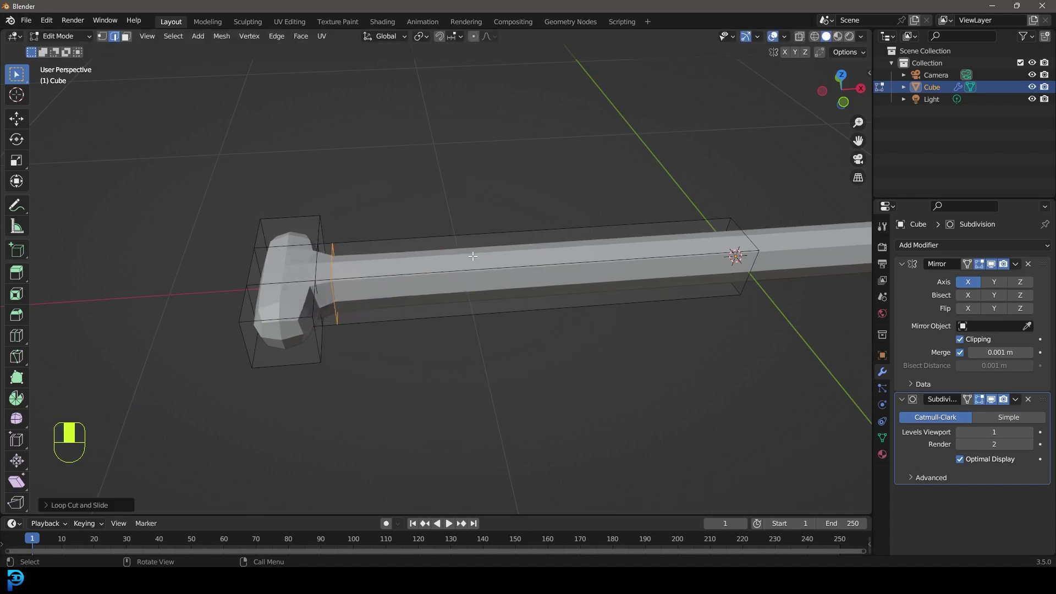
Step: Add five evenly spaced loop cuts around the shaft between the head's support loop and the mirror centre
key("ctrl+r")
scroll(567, 265, "up", 4)
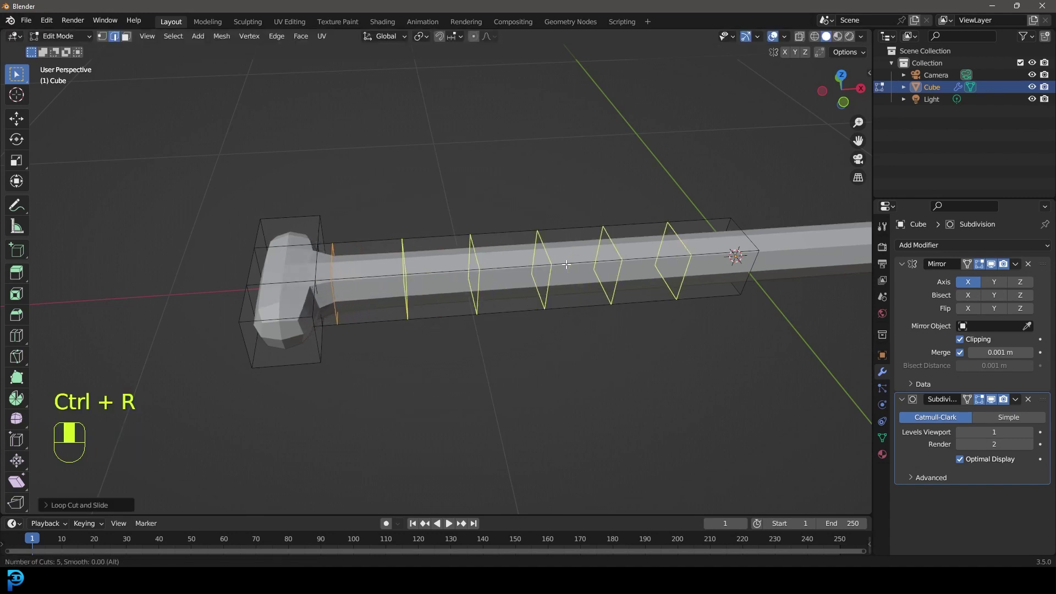
left_click(567, 265)
Step: Add a lengthwise loop cut around the mid-height of the head and shaft, adjust it with Shrink/Fatten, and return to Object Mode
middle_click_drag(567, 317, 347, 267)
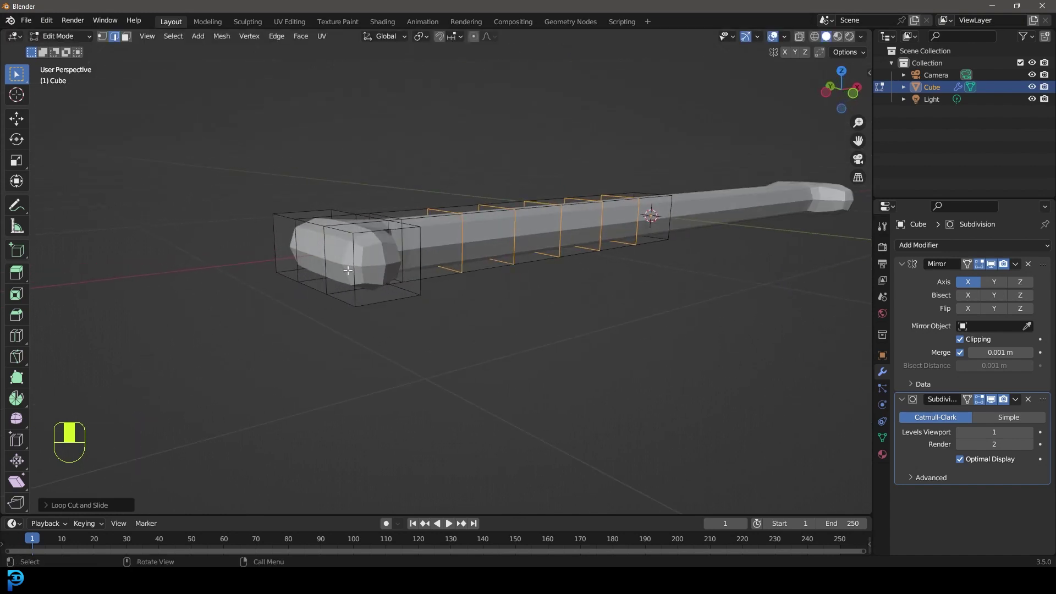
key("ctrl+r")
left_click(354, 261)
middle_click_drag(464, 292, 474, 300)
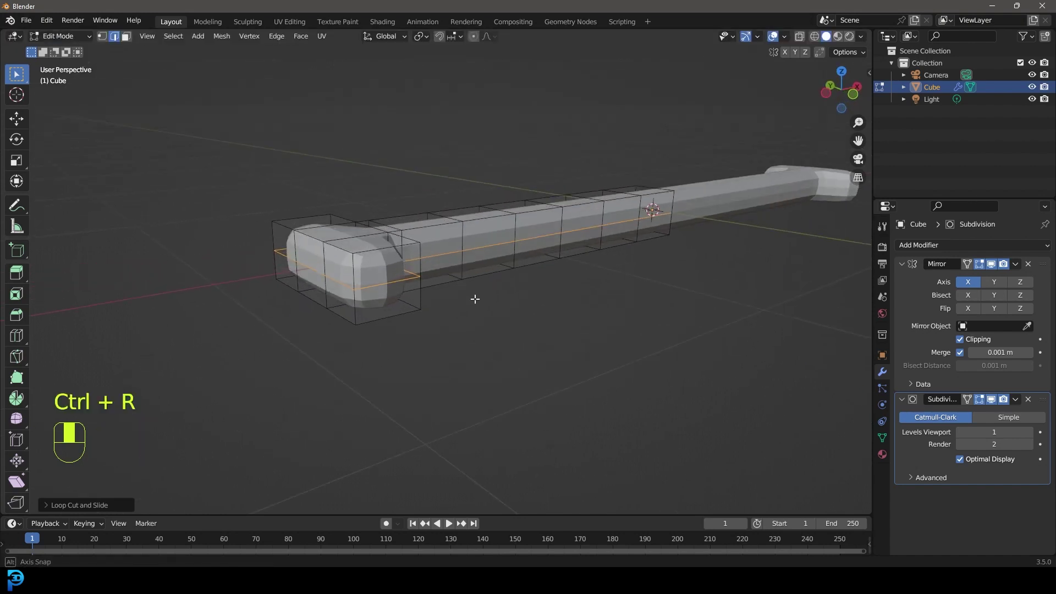
key("alt+s")
left_click(492, 306)
middle_click_drag(463, 226, 448, 258)
key("Tab")
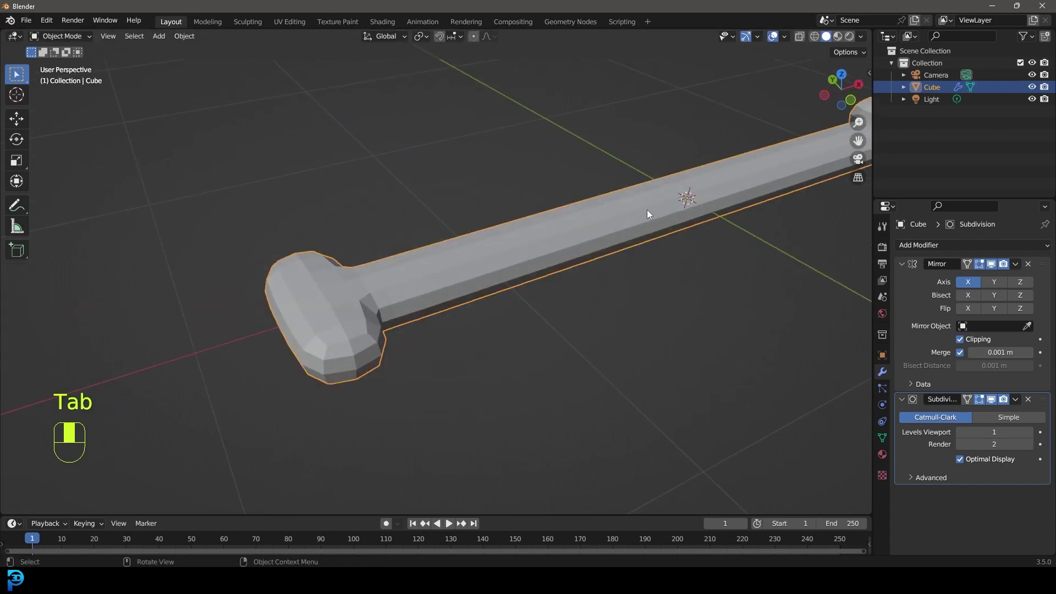
Step: Collapse the Mirror and Subdivision settings and add an Array modifier to the bar
middle_click_drag(647, 212, 710, 236)
left_click(901, 263)
left_click(902, 278)
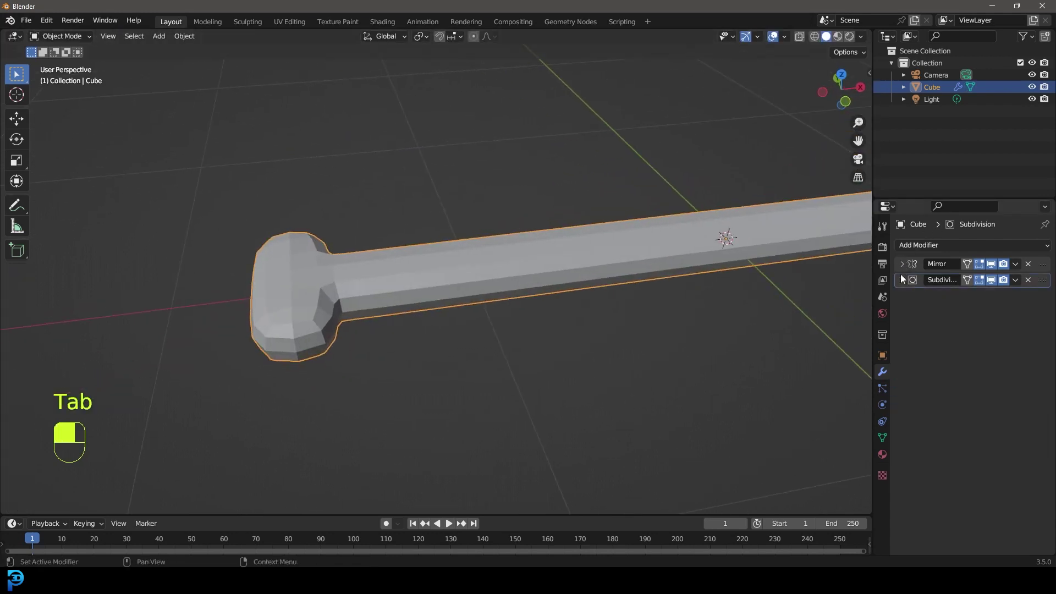
left_click(949, 246)
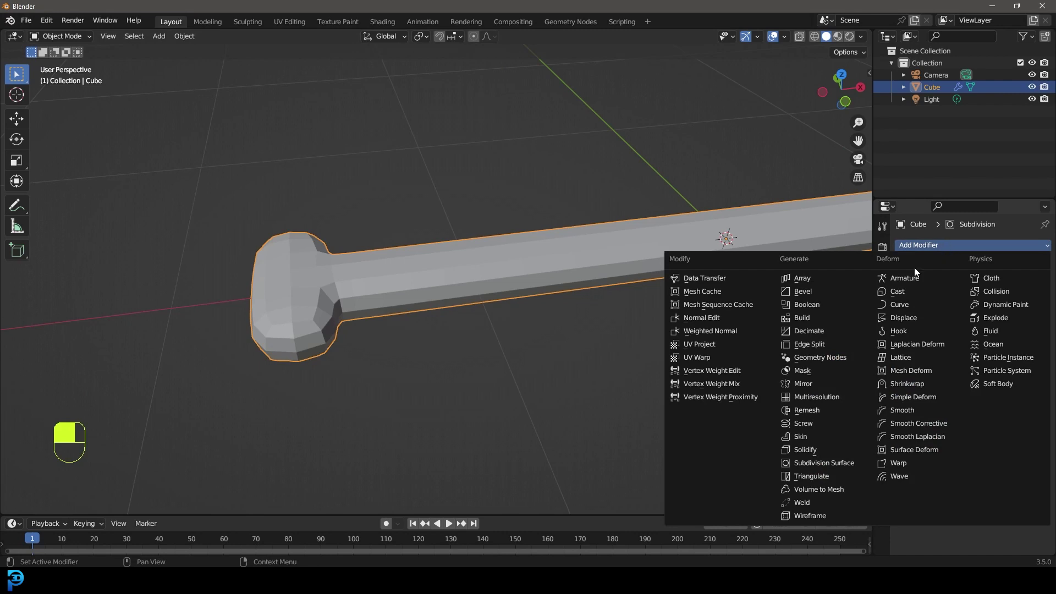
left_click(815, 279)
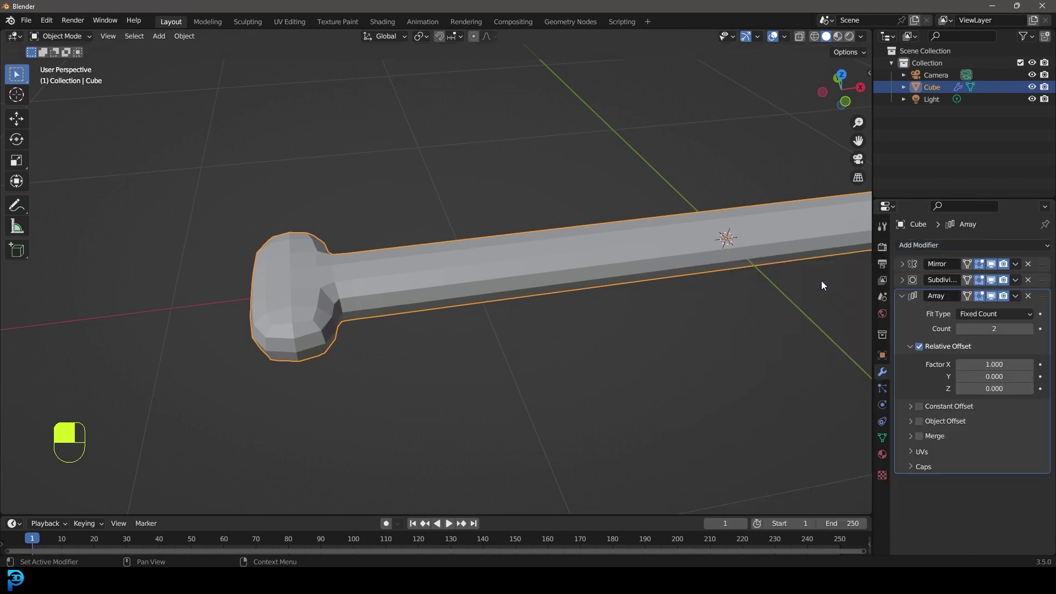
Step: Set the array's relative offset factors to 0 in X and 1 in Z so the copies stack vertically
left_click(995, 388)
type("1")
key("Return")
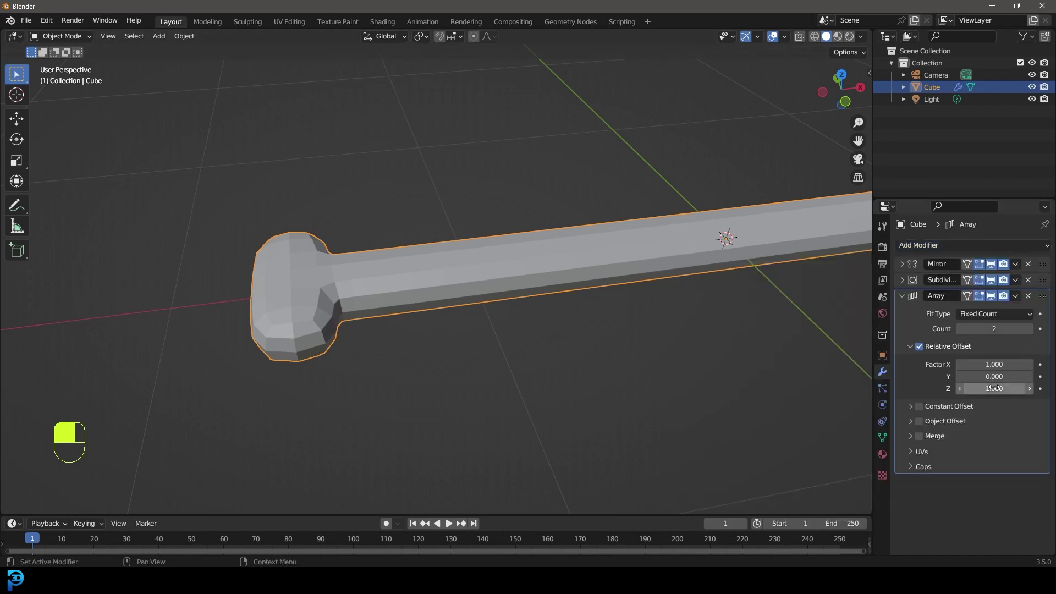
left_click(994, 365)
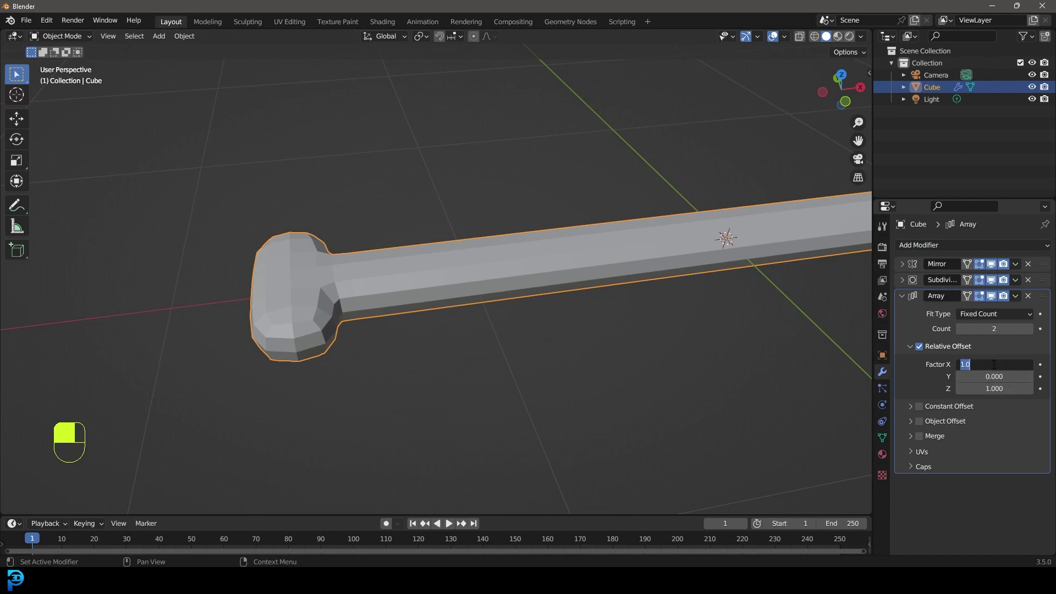
type("0")
key("Return")
scroll(358, 293, "down", 3)
middle_click_drag(357, 293, 397, 252)
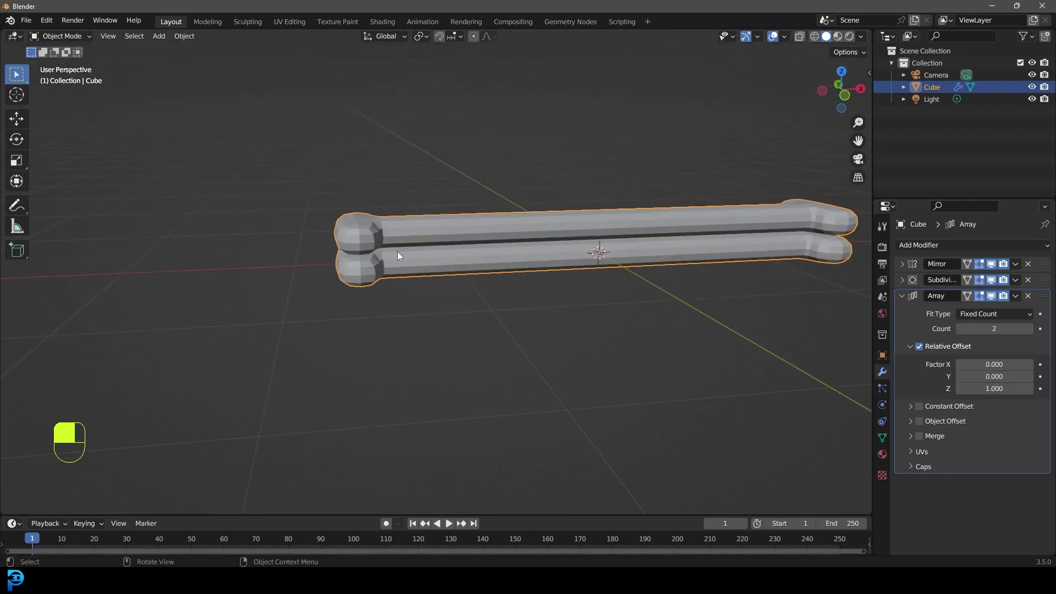
Step: Set the array count to 50
left_click(997, 329)
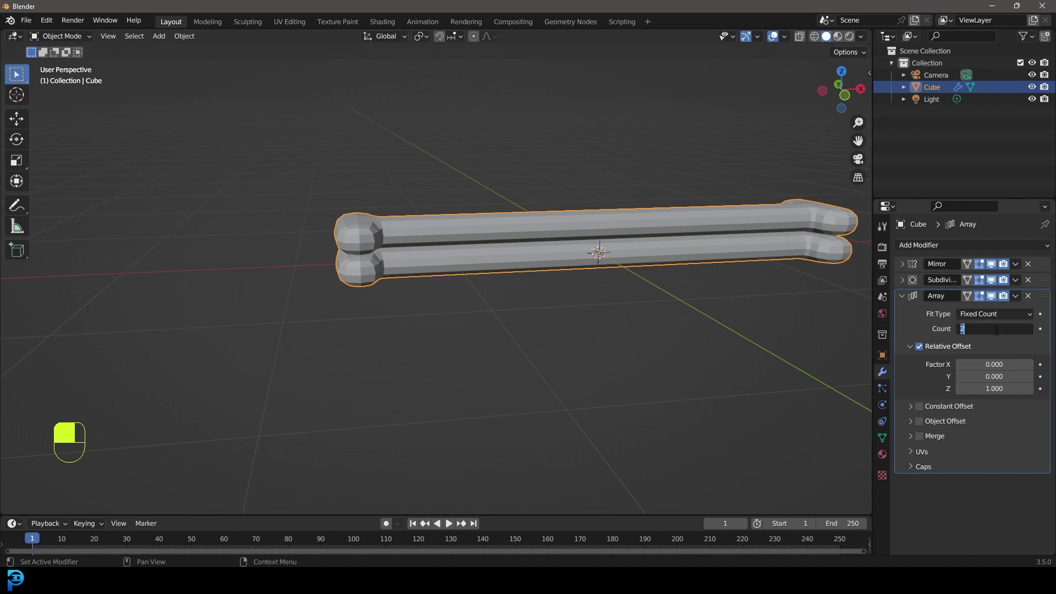
type("50")
key("Return")
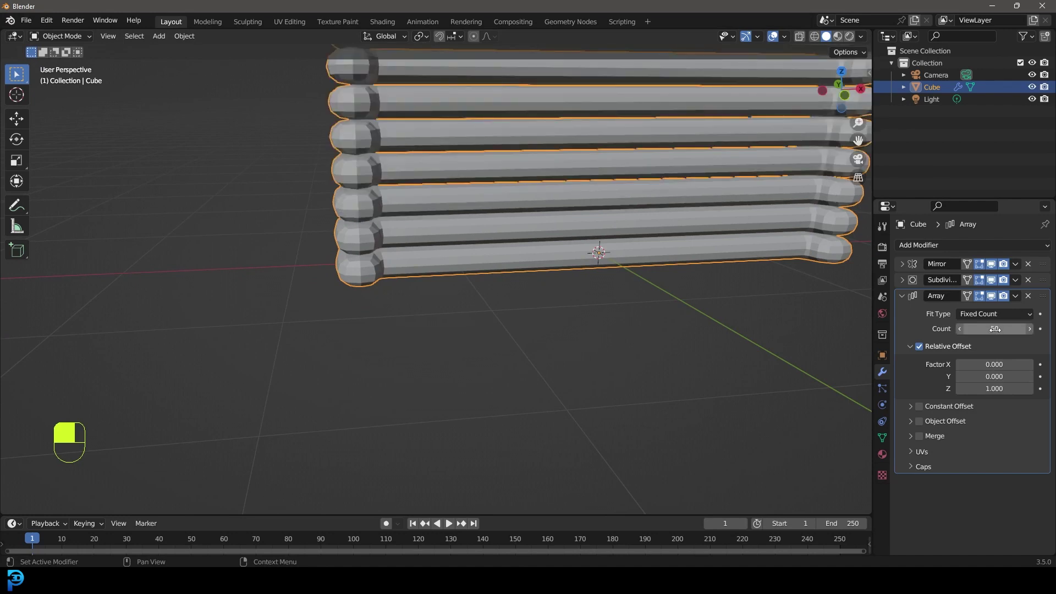
Step: Apply smooth shading to the stacked rungs
scroll(468, 218, "down", 5)
middle_click_drag(468, 218, 451, 263)
scroll(498, 273, "down", 3)
scroll(451, 263, "up", 4)
right_click(420, 199)
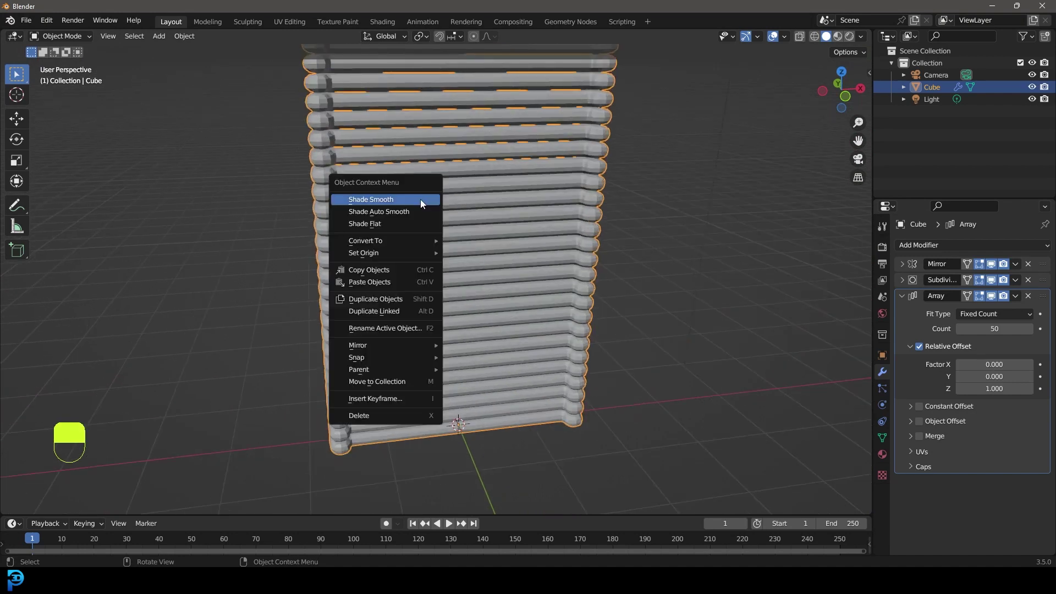
left_click(357, 201)
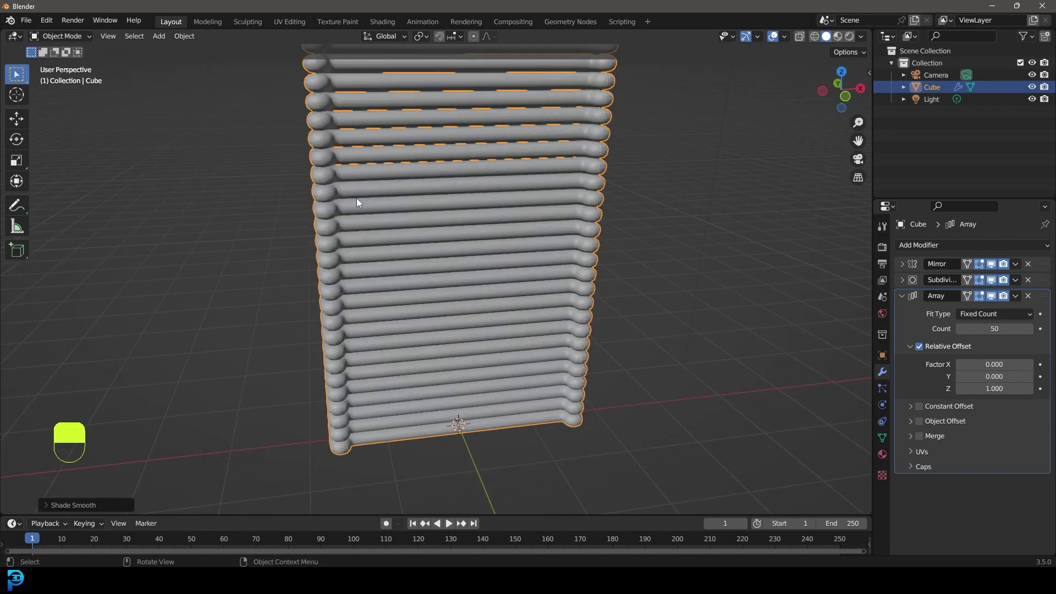
Step: Add a Simple Deform modifier that twists the stack 420° around the Z axis
left_click(917, 298)
left_click(934, 247)
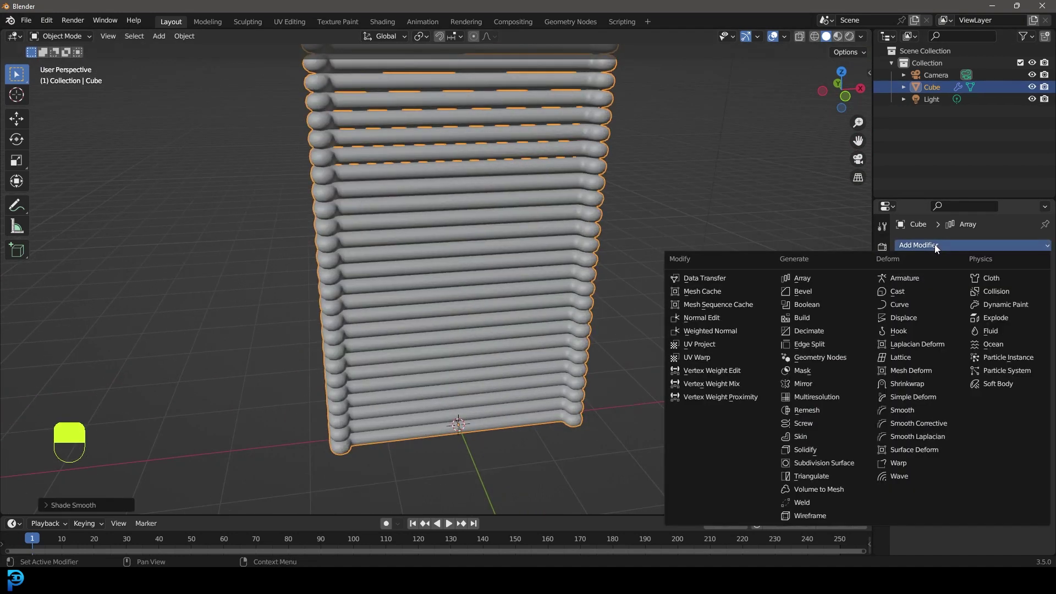
left_click(930, 398)
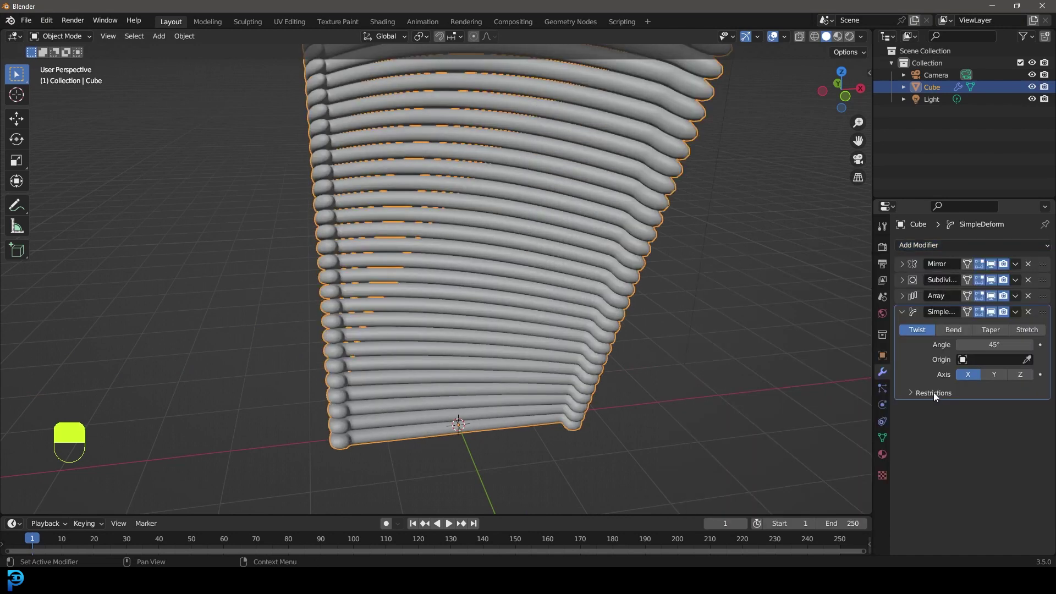
left_click(1021, 374)
left_click(993, 345)
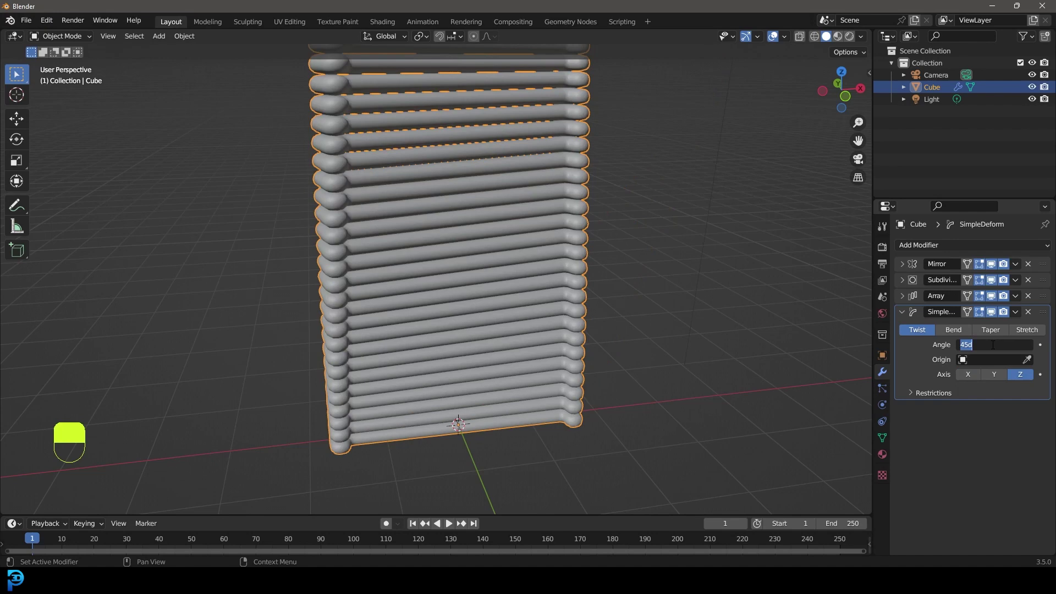
type("420")
key("Return")
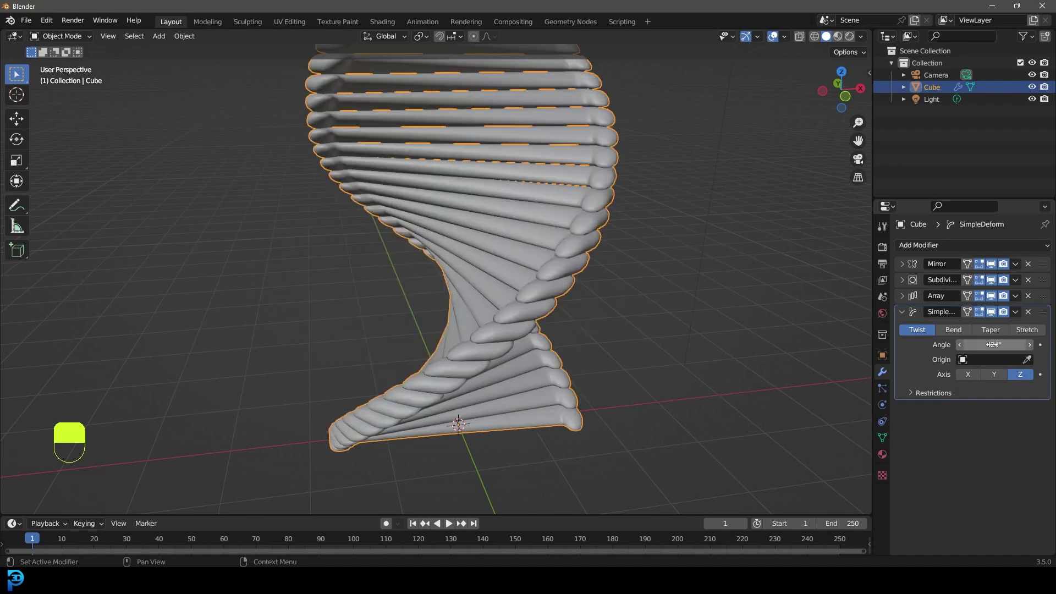
Step: Select only the T-shaped head of the base rung in wireframe Edit Mode and turn on proportional editing
scroll(408, 267, "down", 5)
middle_click_drag(407, 266, 516, 182)
scroll(363, 268, "up", 5)
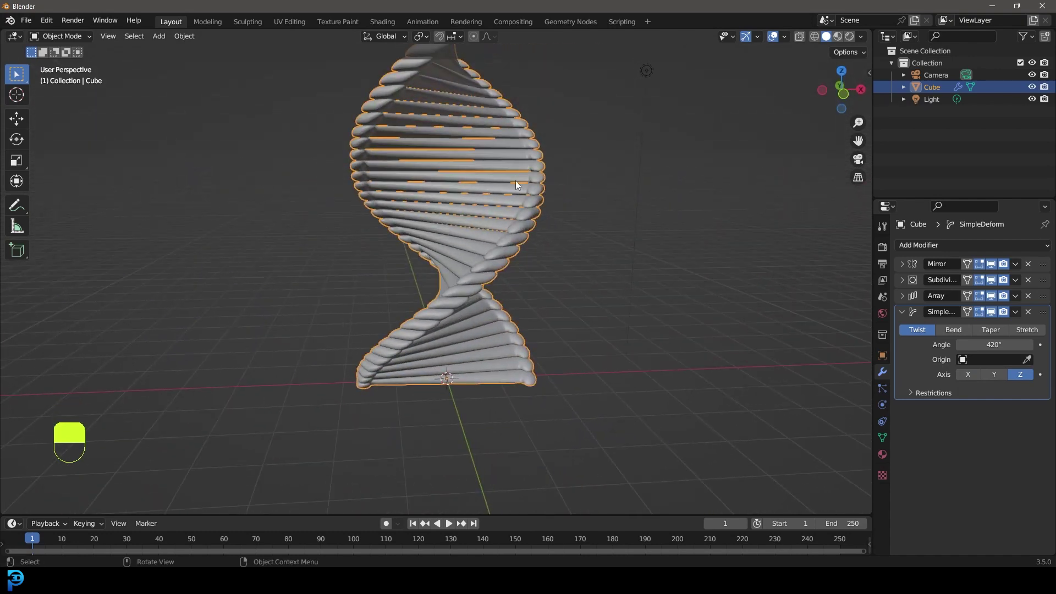
key("Tab")
key("z")
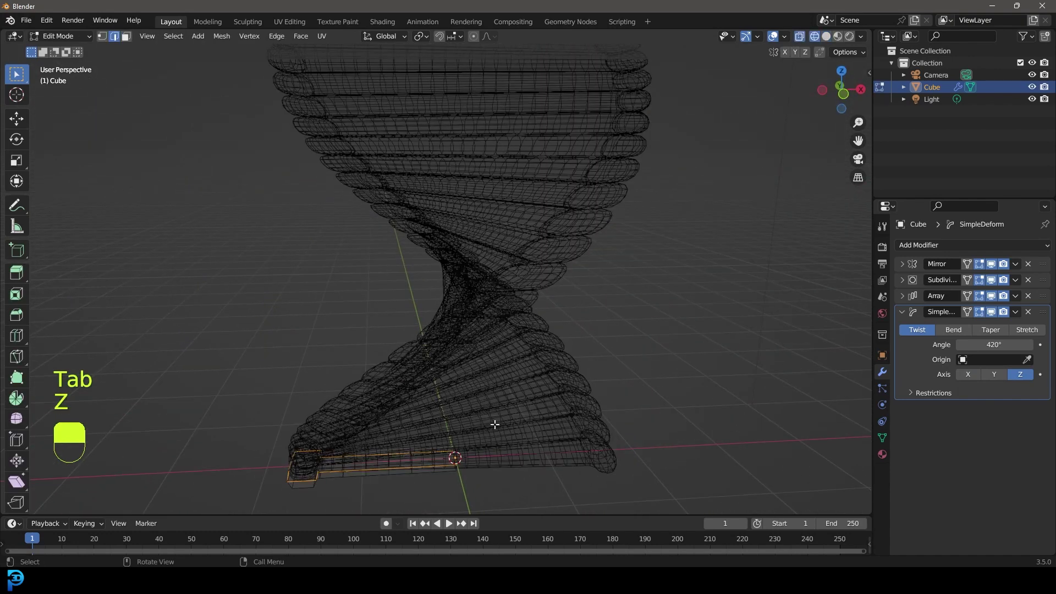
key("a")
scroll(403, 407, "up", 2)
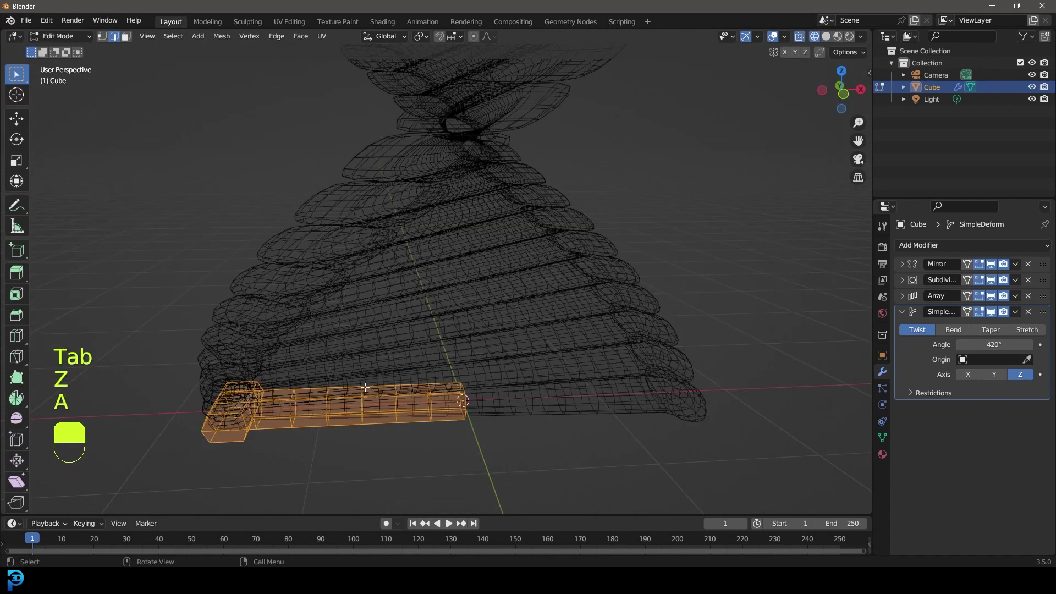
left_click_drag(165, 449, 276, 325)
left_click(474, 36)
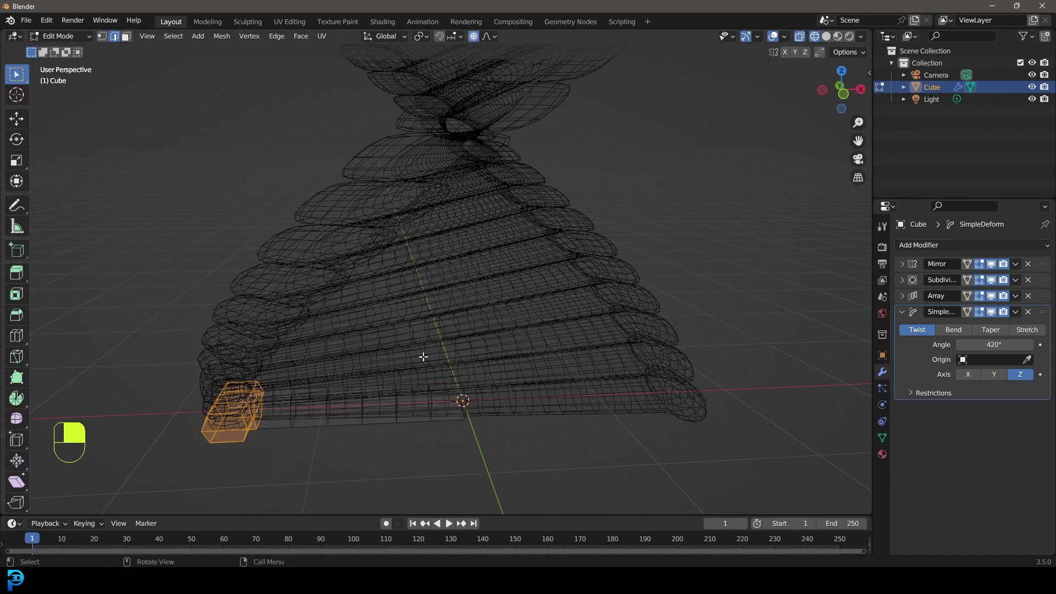
Step: Move the head about 0.41 m inward along X with a proportional size of 1.21 m
key("g")
key("y")
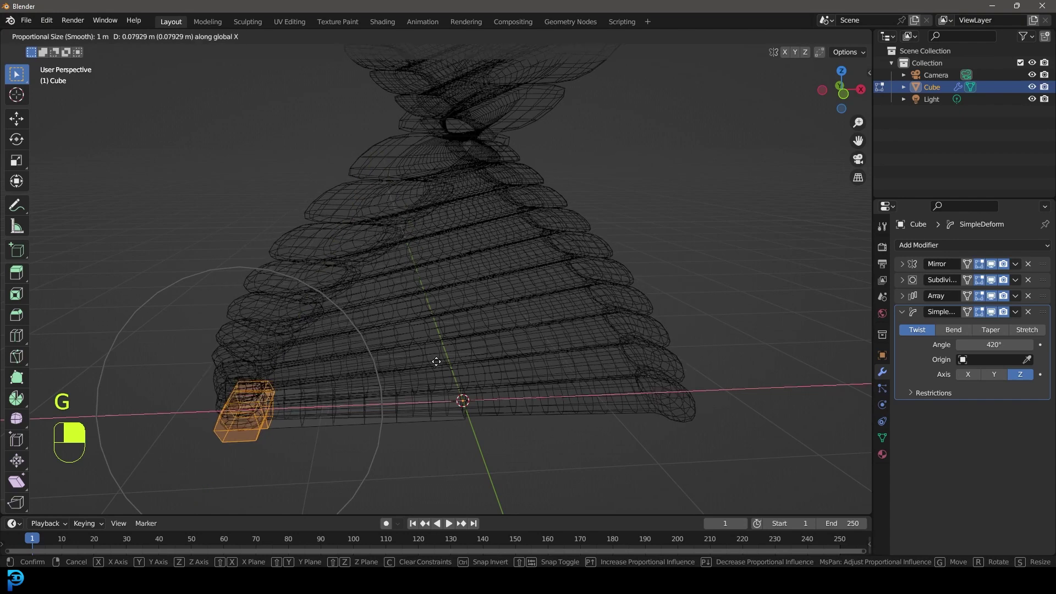
key("x")
scroll(476, 368, "down", 1)
scroll(485, 366, "down", 1)
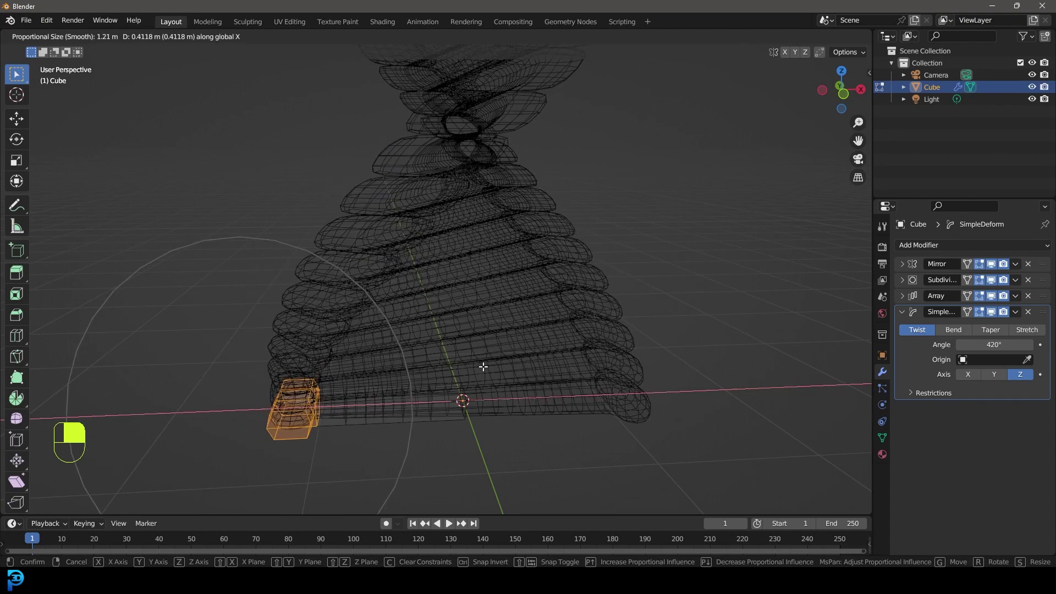
left_click(484, 367)
Step: Switch back to solid shading and move the head about another 0.26 m inward along X with proportional falloff
key("z")
left_click(567, 363)
scroll(556, 355, "down", 4)
middle_click_drag(536, 347, 478, 330)
key("g")
key("x")
scroll(479, 330, "down", 1)
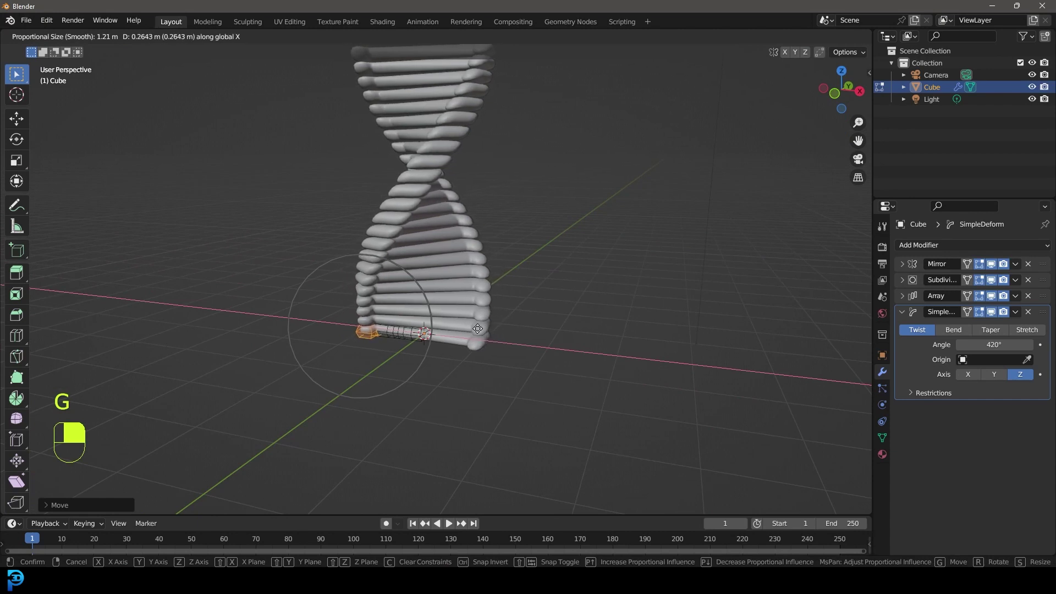
left_click(478, 330)
Step: Scale the head along Y to about 0.74 with proportional falloff and return to Object Mode
middle_click_drag(479, 330, 590, 351)
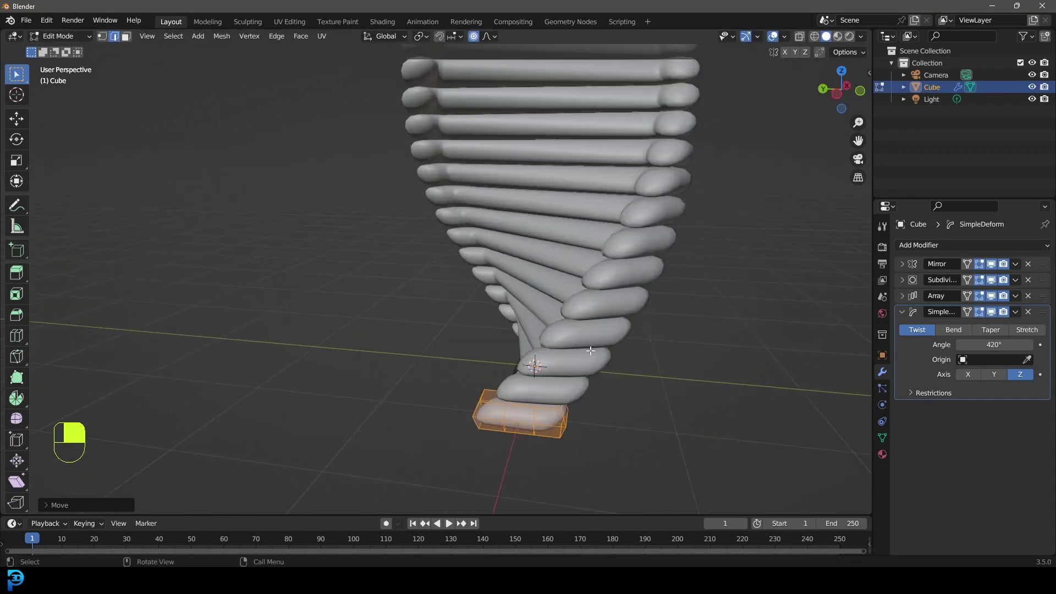
key("s")
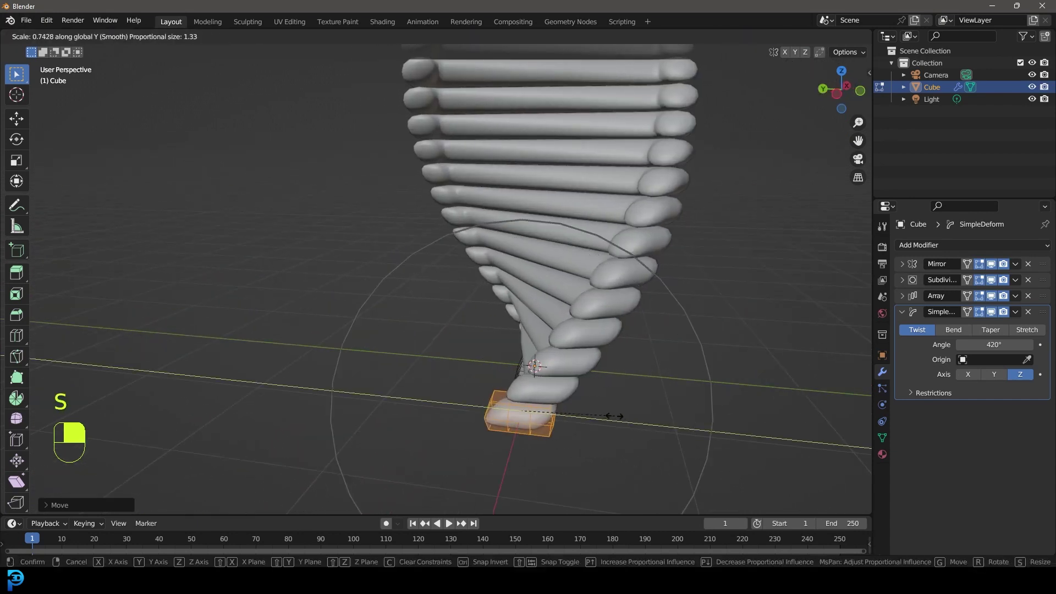
left_click(623, 398)
scroll(623, 397, "down", 4)
middle_click_drag(570, 385, 507, 378)
middle_click_drag(481, 302, 486, 405, "shift")
key("Tab")
Step: Deselect the helix, collapse the Simple Deform settings, and add a Displace modifier to it
scroll(512, 350, "down", 3)
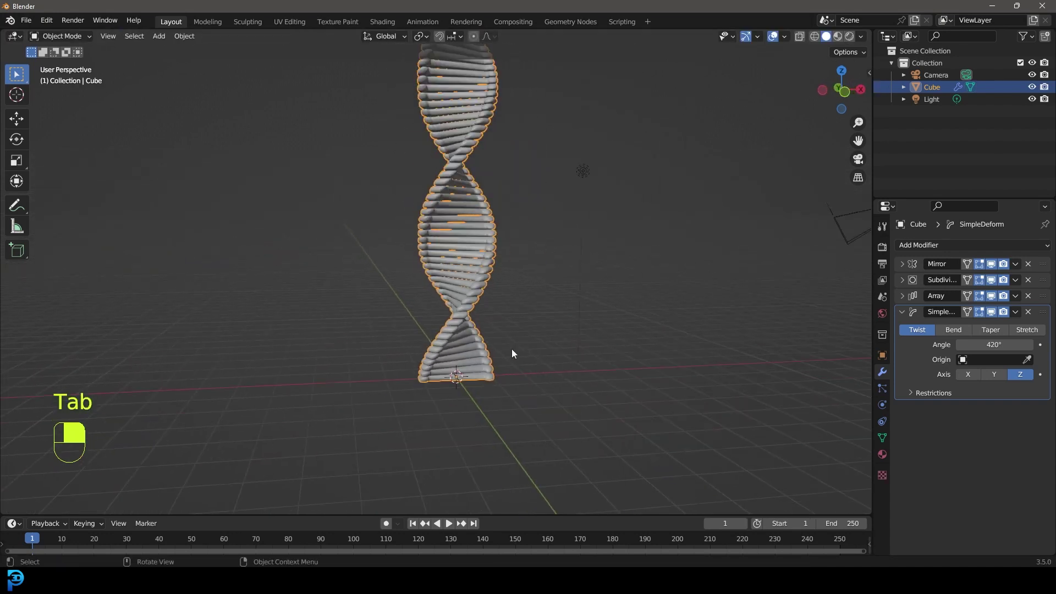
key("alt+a")
middle_click_drag(511, 350, 497, 242)
scroll(498, 242, "up", 3)
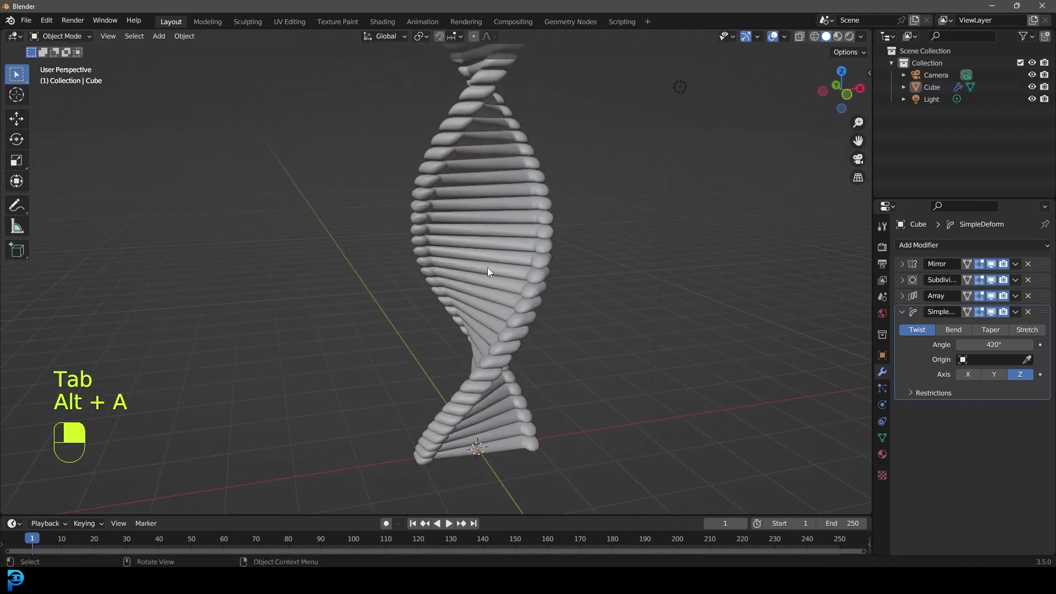
left_click(902, 312)
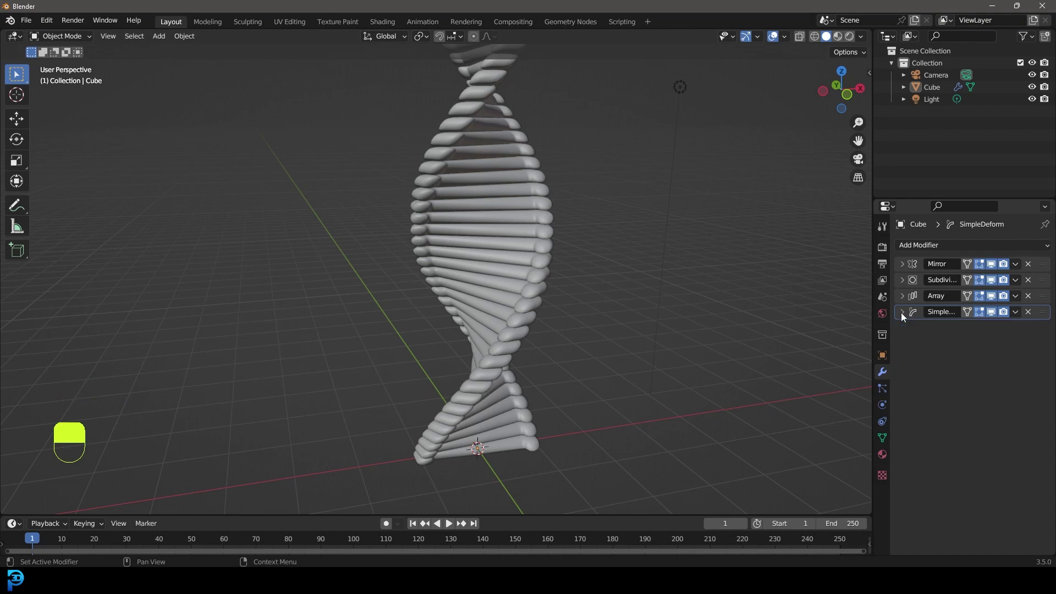
left_click(916, 247)
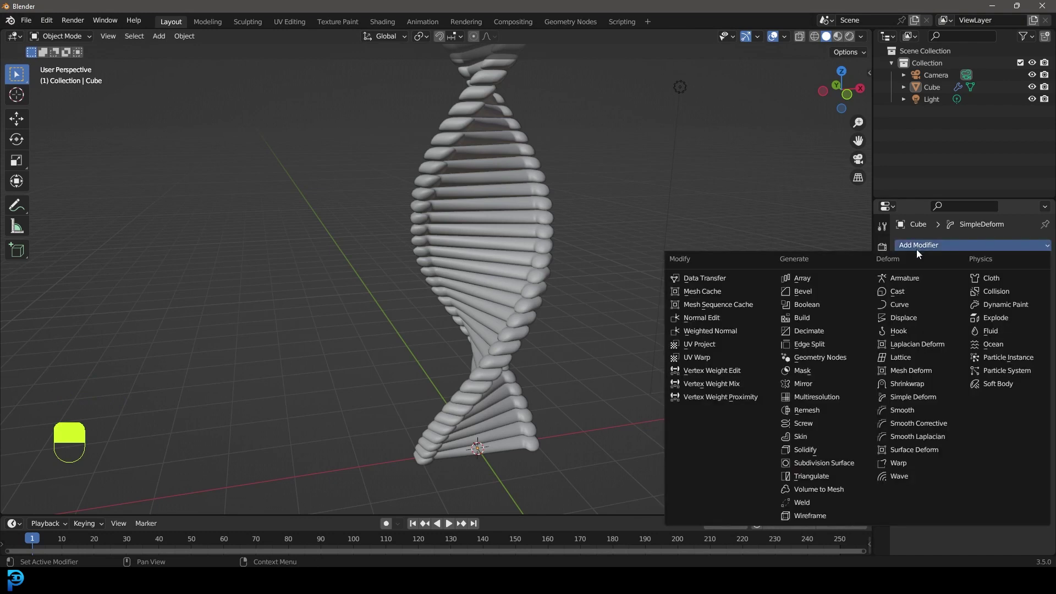
left_click(914, 318)
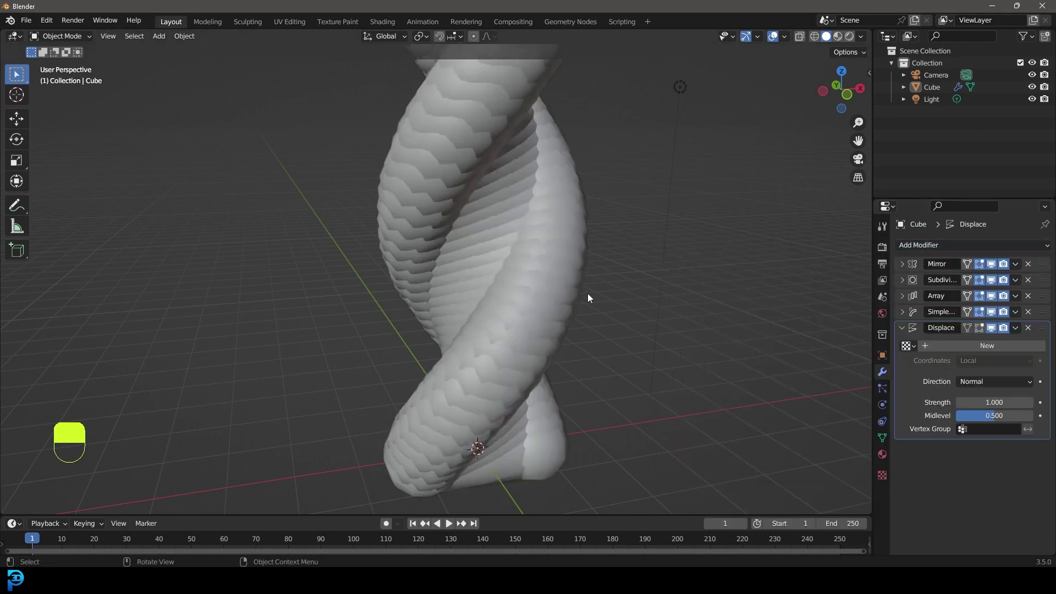
Step: Create a new texture for the Displace modifier and set its type to Clouds
left_click(882, 475)
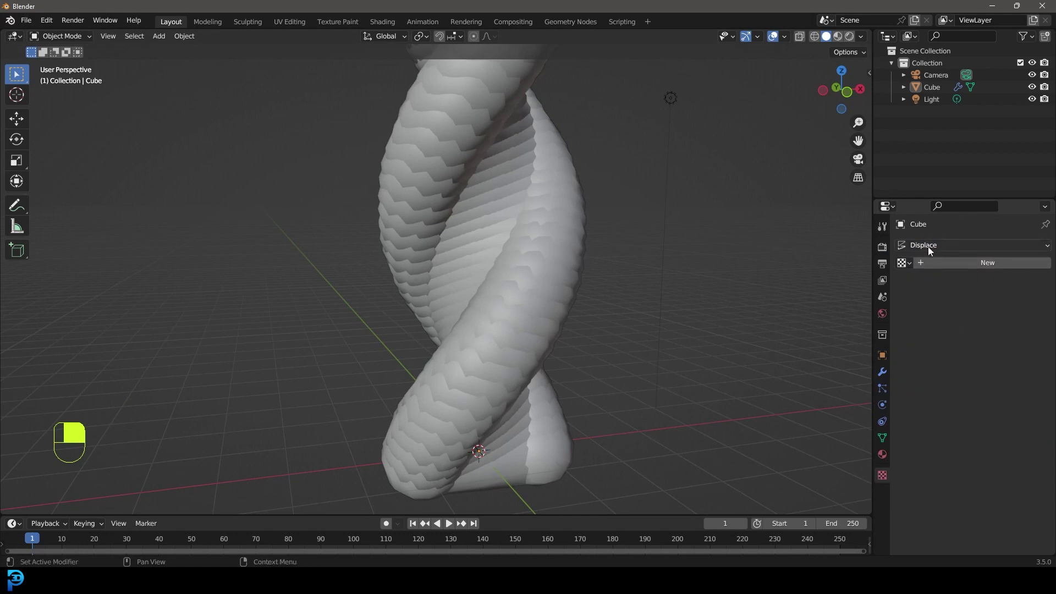
left_click(937, 263)
left_click(960, 281)
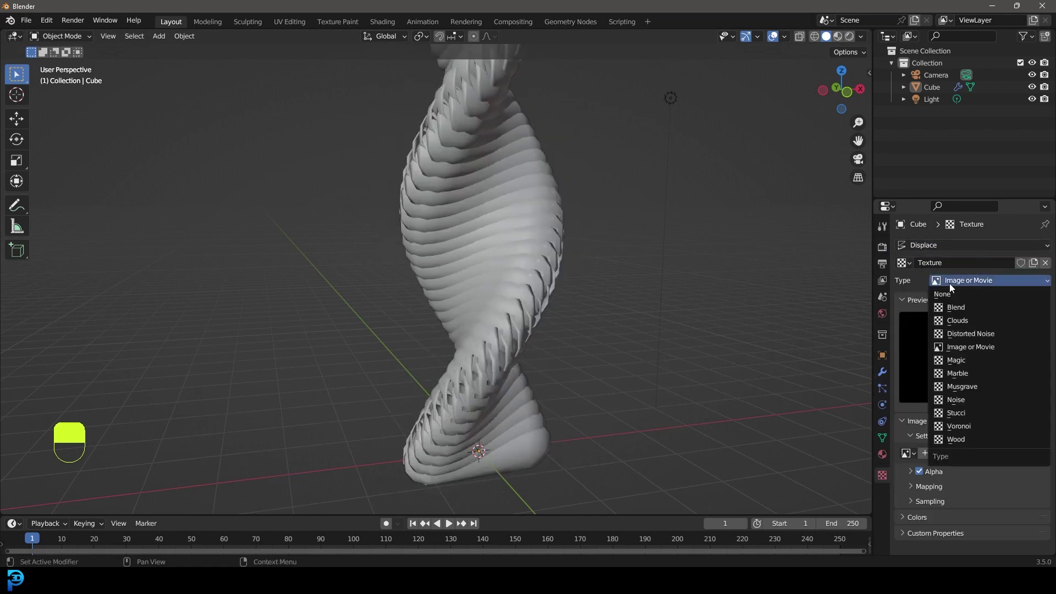
left_click(968, 321)
Step: Set the Clouds texture size to 0.40
middle_click_drag(534, 337, 649, 342)
left_click_drag(985, 490, 1035, 490, "shift")
middle_click_drag(682, 308, 503, 248)
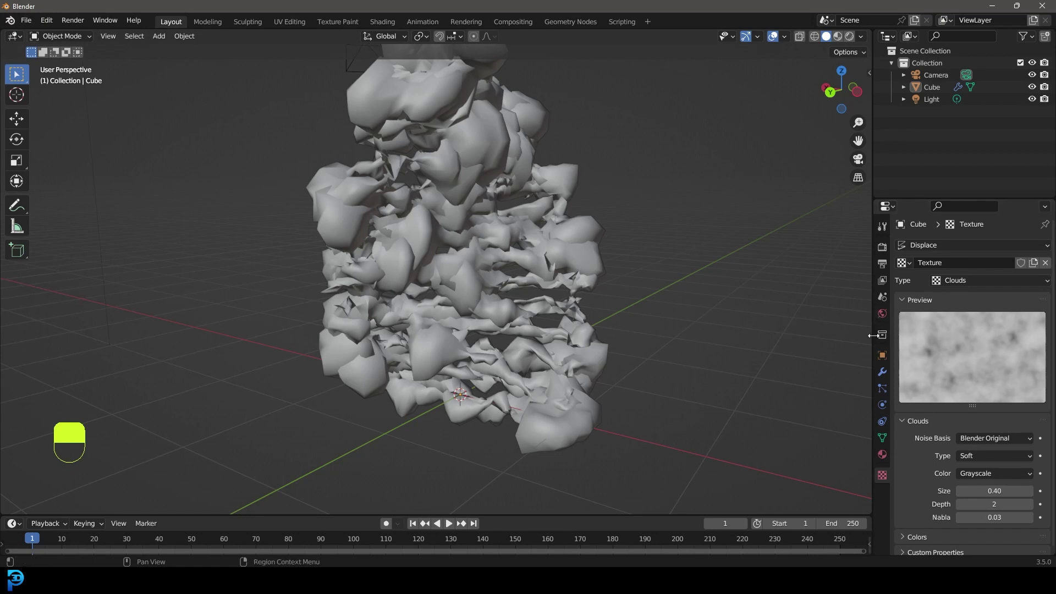
Step: Reduce the Displace modifier's strength to 0.220
left_click(883, 373)
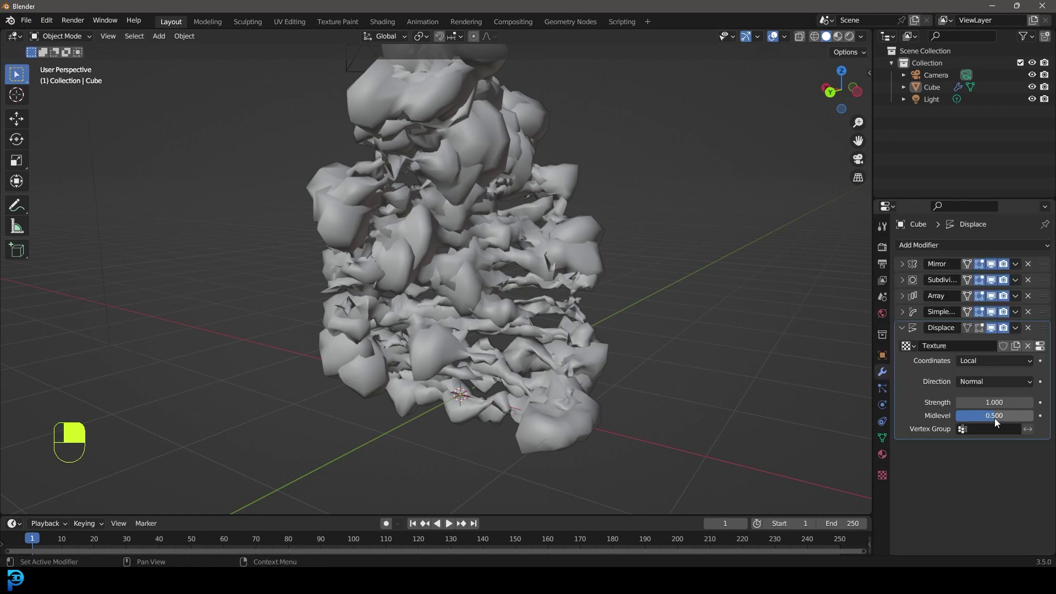
left_click_drag(990, 402, 931, 402, "shift")
middle_click_drag(796, 318, 572, 237)
Step: Set the Clouds texture size to 0.86 and select the helix
left_click(883, 475)
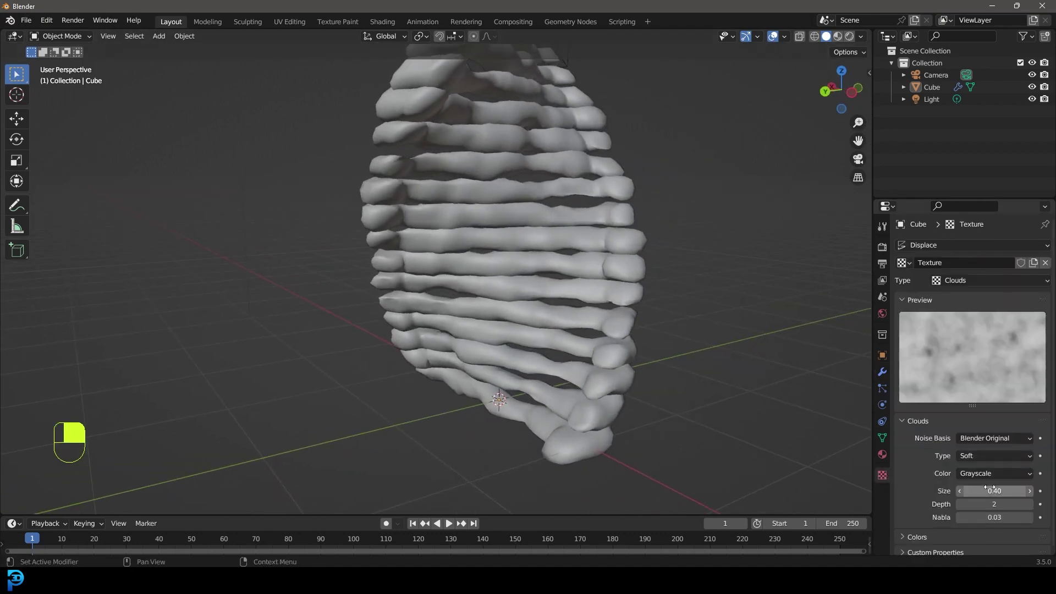
left_click_drag(988, 490, 1039, 491)
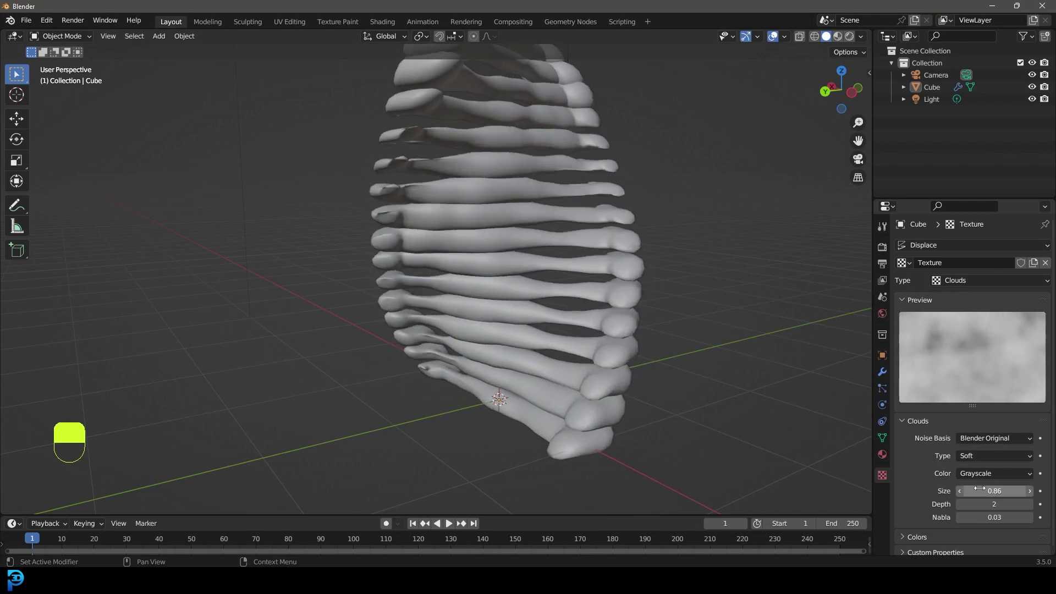
mouse_move(517, 264)
middle_mouse_down()
mouse_move(495, 276)
mouse_move(572, 271)
mouse_move(459, 288)
mouse_move(545, 278)
mouse_move(511, 282)
middle_mouse_up()
left_click(510, 278)
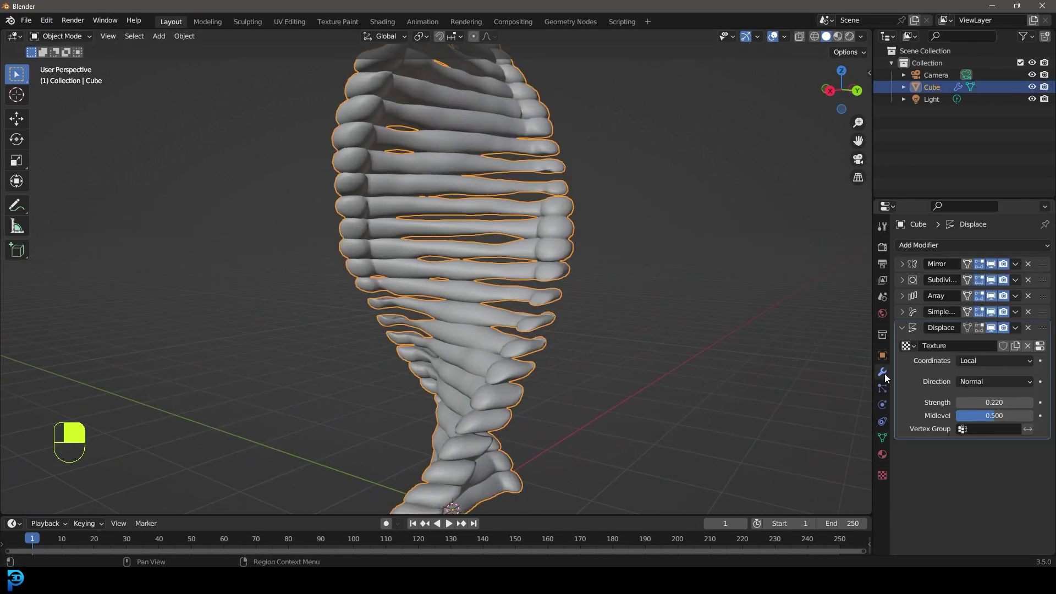
Step: Set the Displace strength to 0.100 and deselect the helix
mouse_move(990, 402)
left_mouse_down()
mouse_move(1028, 402)
mouse_move(971, 402)
left_mouse_up()
scroll(605, 278, "down", 1)
middle_click_drag(562, 267, 430, 240)
key("alt+a")
middle_click_drag(556, 242, 378, 308)
Step: Collapse the Displace settings and set the Subdivision modifier's viewport levels to 2
left_click(903, 328)
left_click(902, 280)
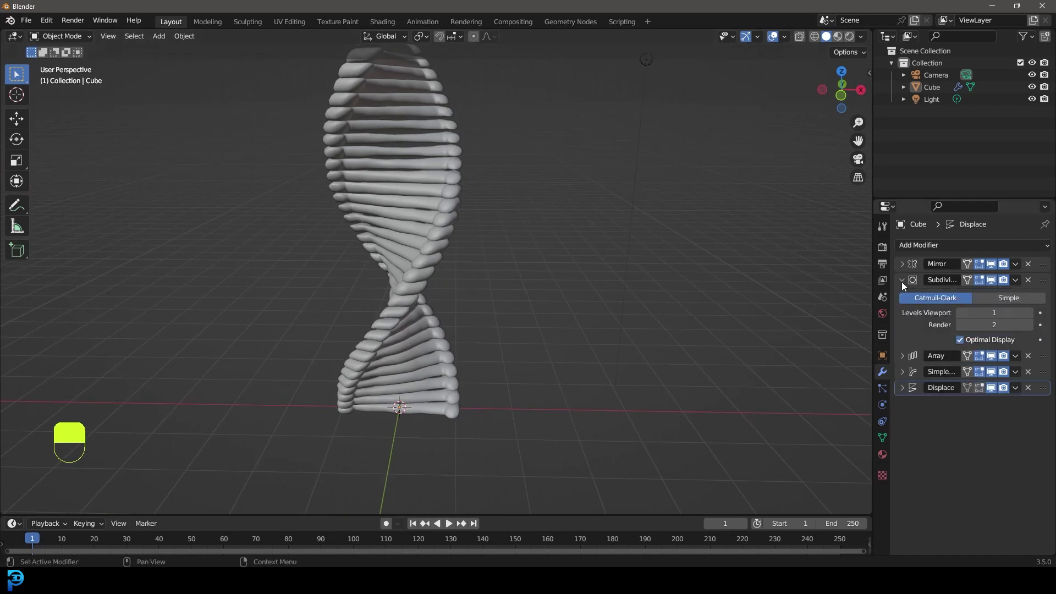
left_click(1030, 312)
middle_click_drag(418, 379, 393, 366)
scroll(394, 366, "up", 5)
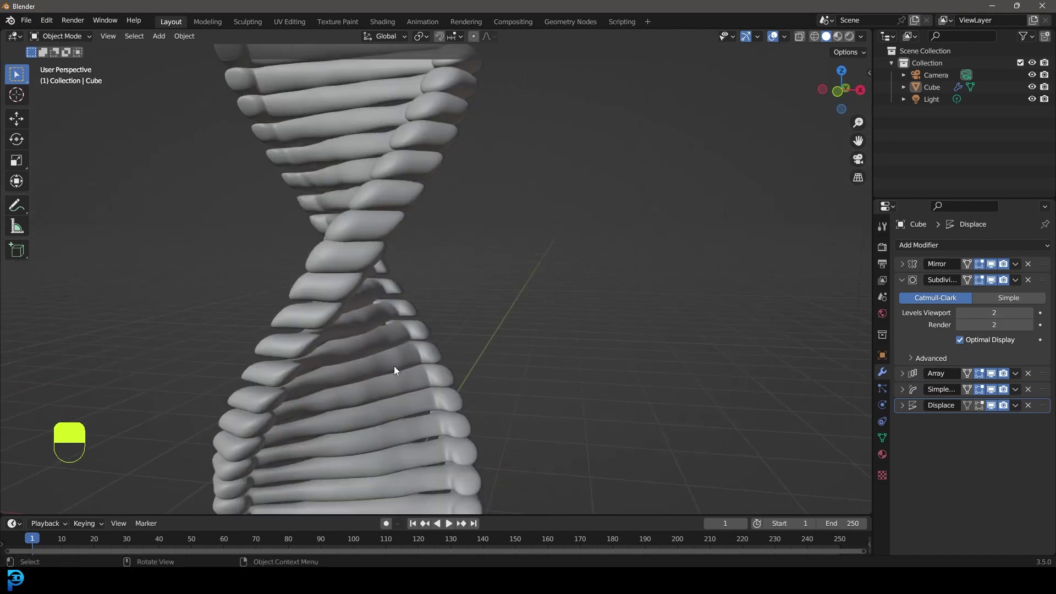
Step: Select the helix and fine-tune its Clouds texture size to 0.88
left_click(394, 365)
left_click(882, 475)
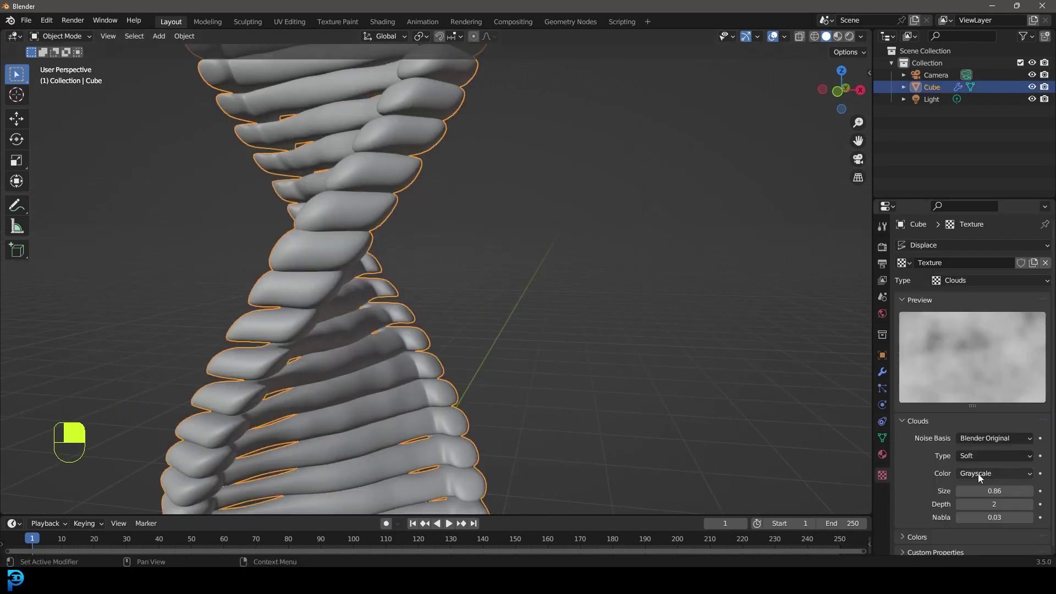
left_click_drag(1000, 490, 1013, 490, "shift")
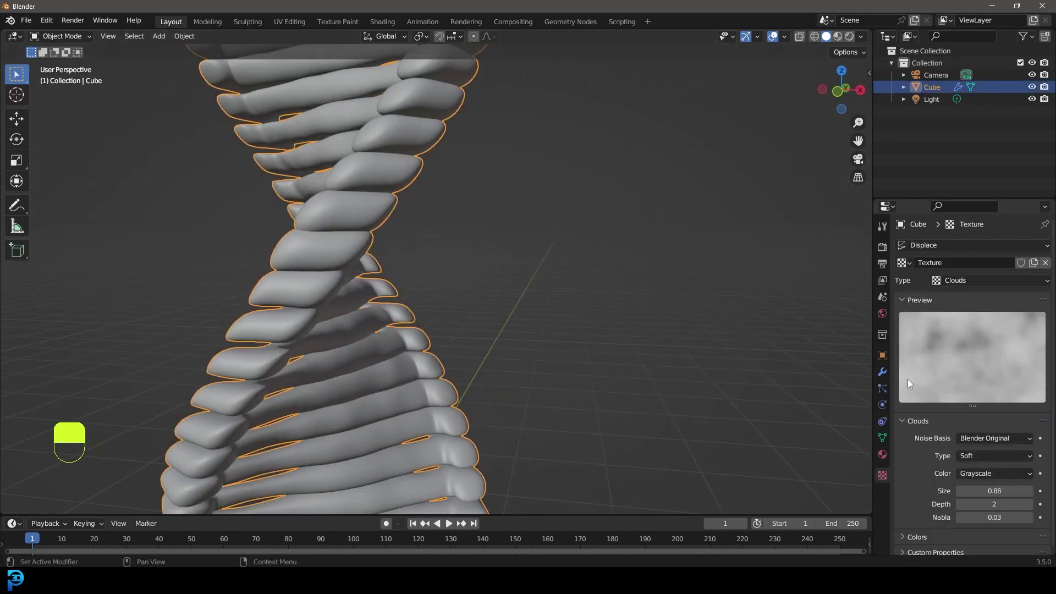
Step: Expand the Displace settings, fine-tune the strength to 0.100, and check the helix's surface
left_click(883, 372)
left_click(902, 406)
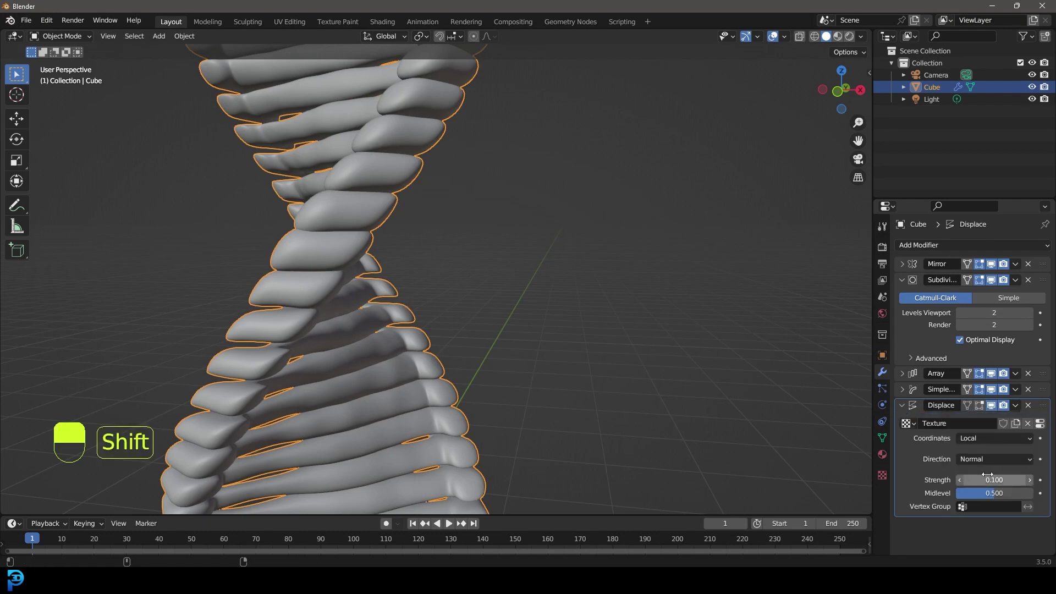
left_click_drag(994, 480, 991, 480, "shift")
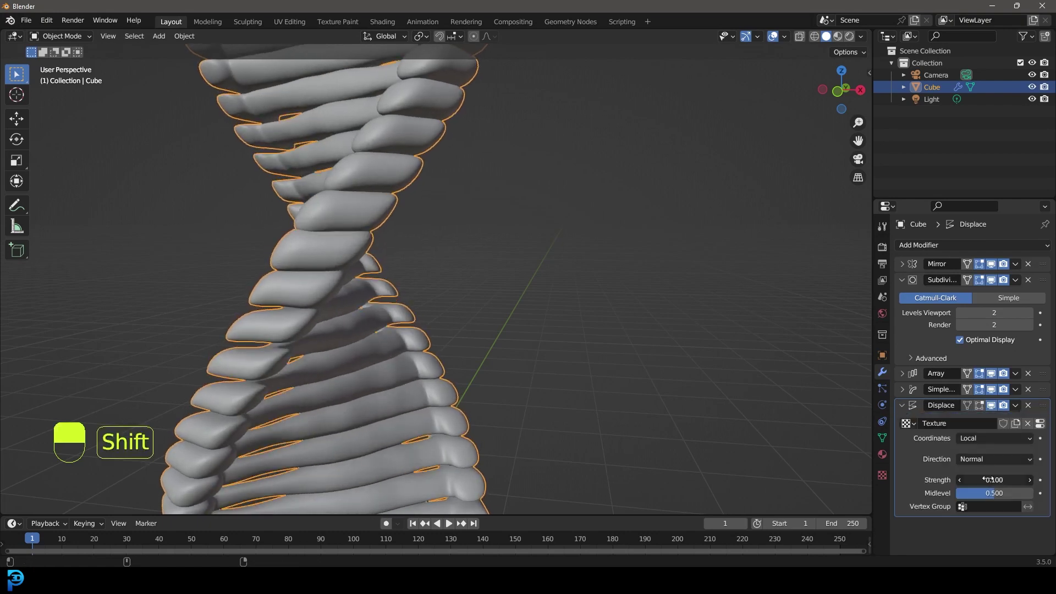
scroll(315, 166, "down", 5)
middle_click_drag(316, 167, 487, 222)
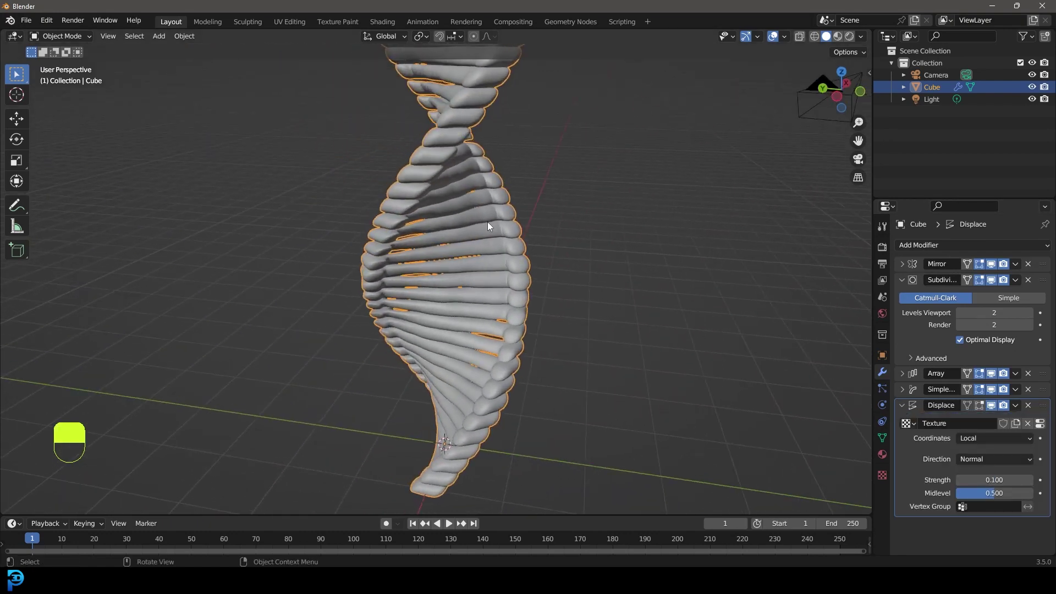
Step: In front view, rotate the helix so that it leans diagonally up toward positive X
key("KP_1")
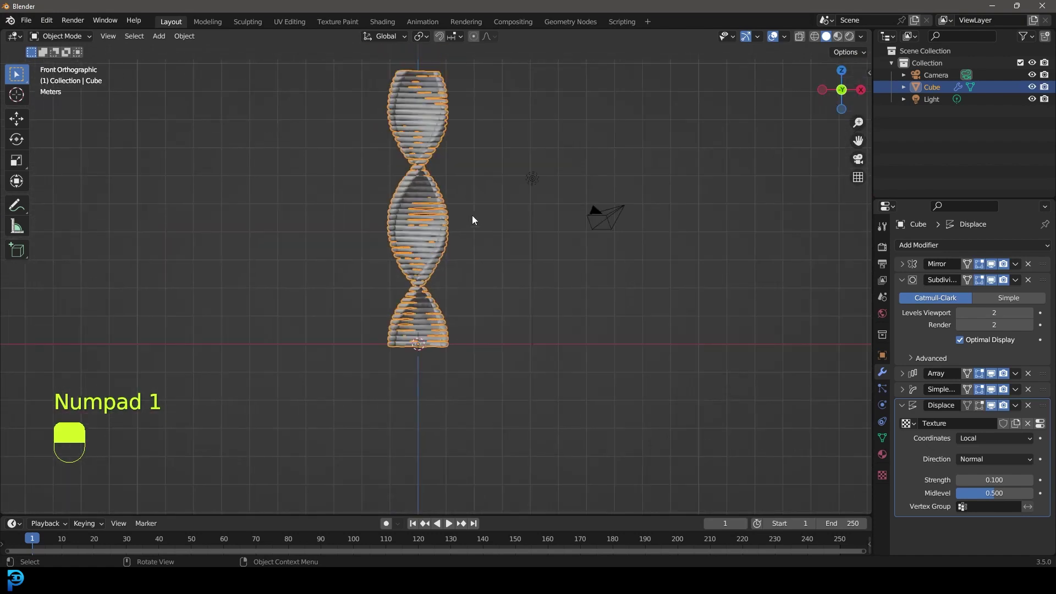
key("r")
left_click(520, 363)
Step: Scale the helix down to about half its size and centre it over the world origin
key("g")
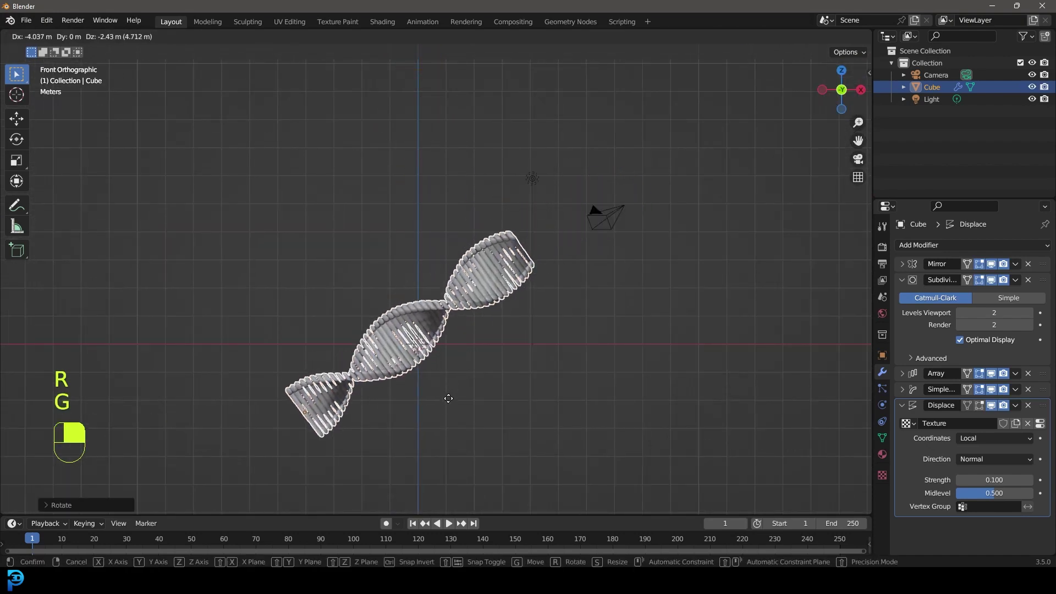
key("s")
left_click(440, 378)
key("g")
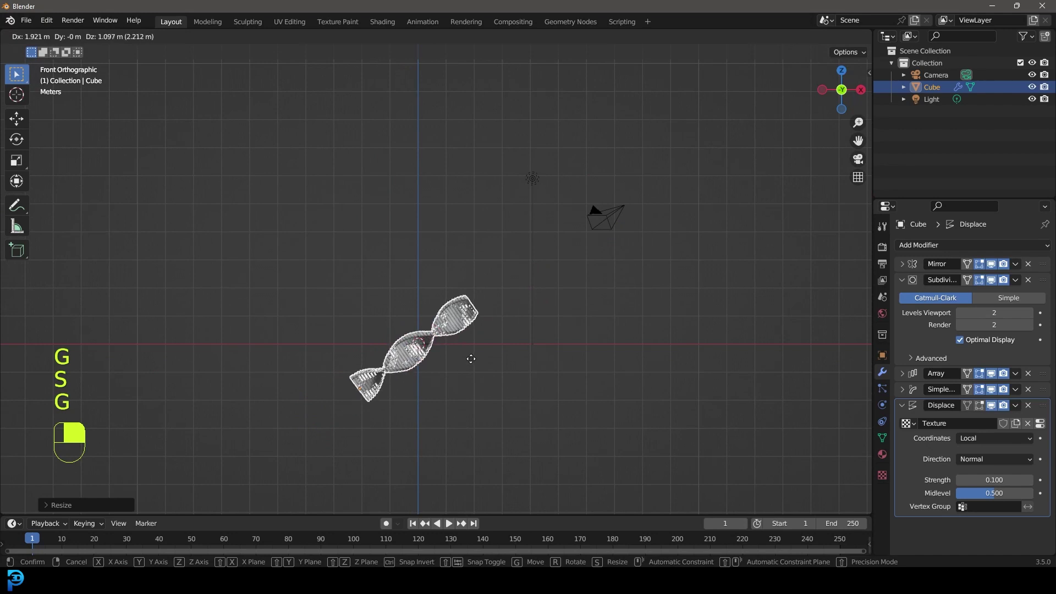
left_click(477, 357)
Step: Delete the scene's original camera and light
left_click_drag(641, 258, 446, 85)
key("x")
left_click(443, 85)
scroll(496, 330, "up", 6)
middle_click_drag(275, 316, 454, 287, "shift")
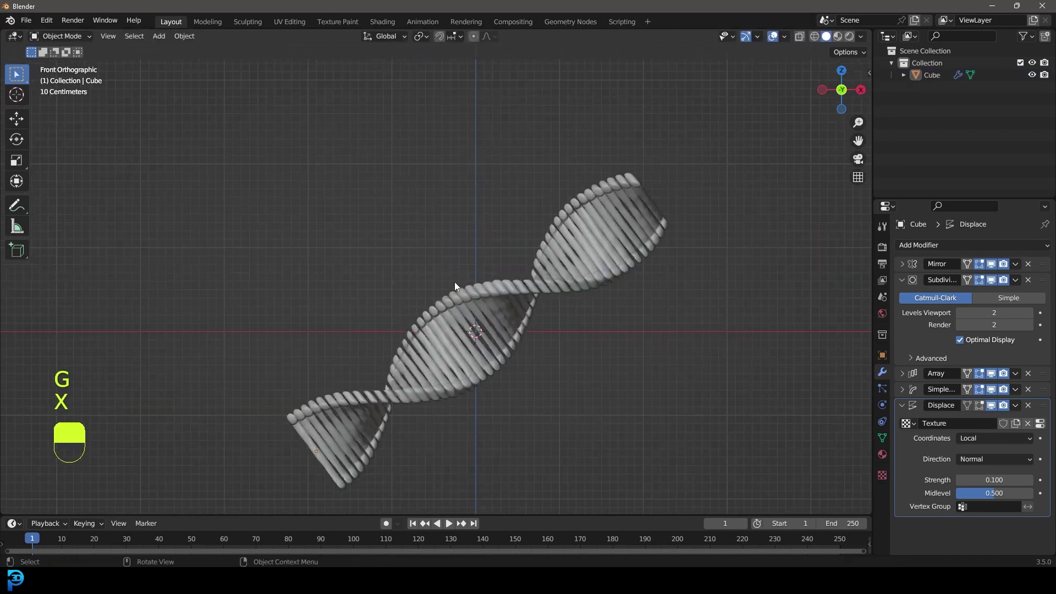
Step: Add a new camera at the origin and move it back along Y to about -4.38 m
key("shift+a")
left_click(435, 457)
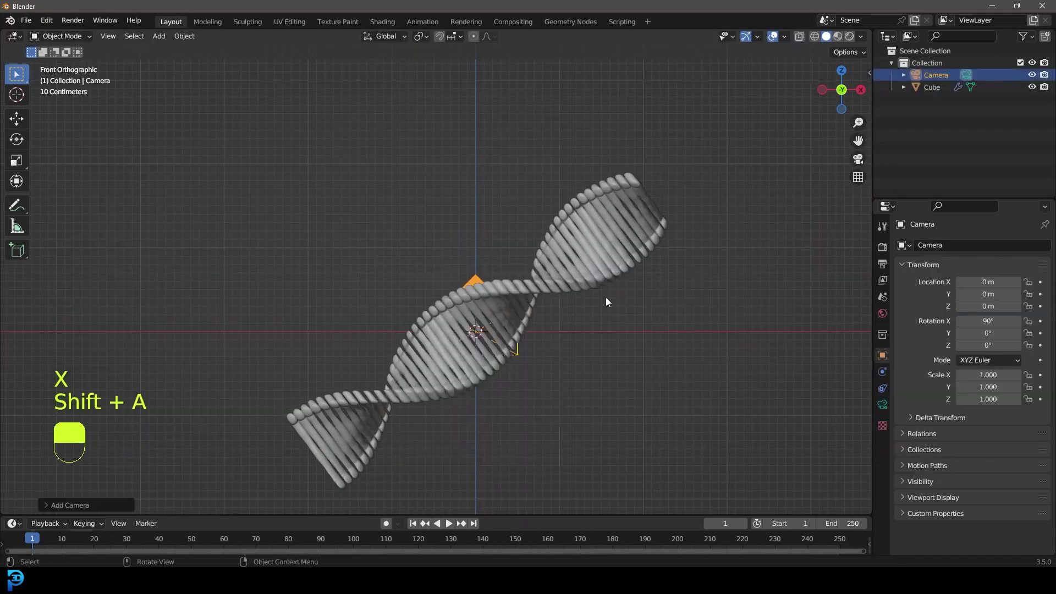
middle_click_drag(609, 296, 505, 330)
scroll(504, 327, "down", 3)
key("g")
left_click(379, 362)
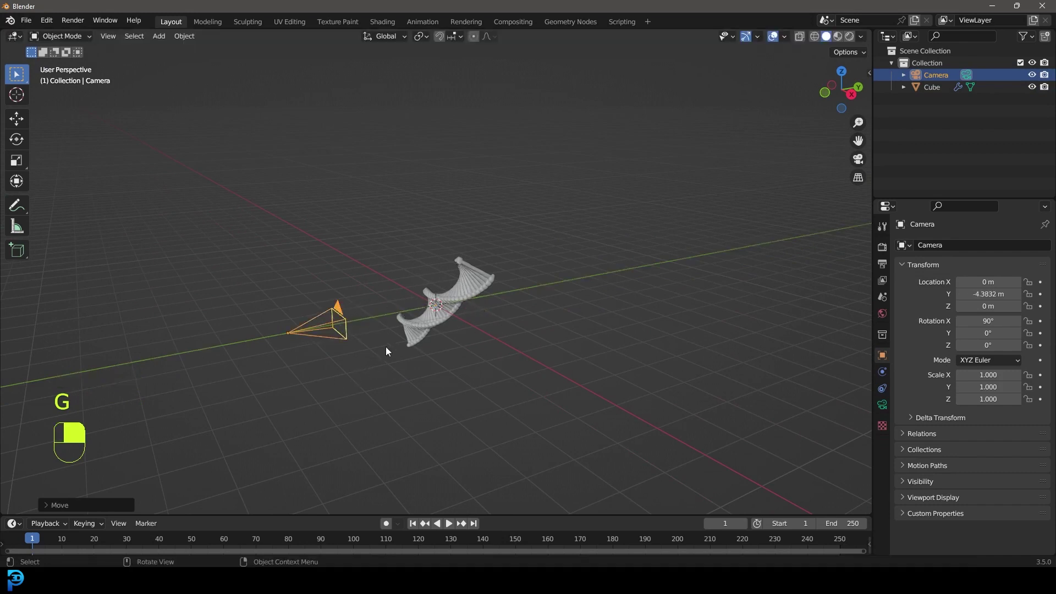
Step: In camera view, move the camera back to about -6.04 m on Y and shift it slightly to frame the helix, then select the helix
key("KP_0")
key("g")
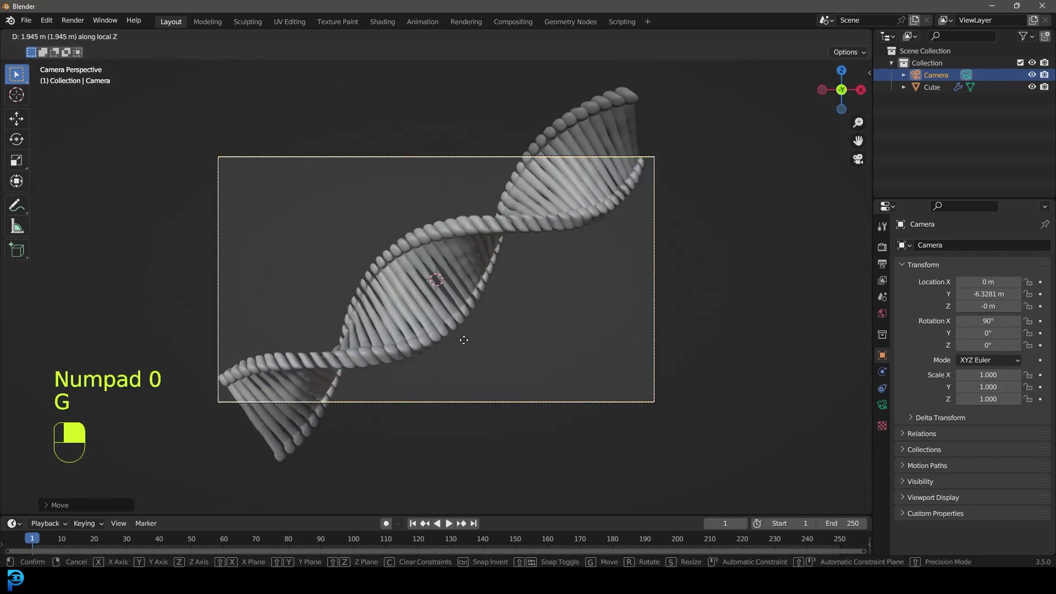
key("g")
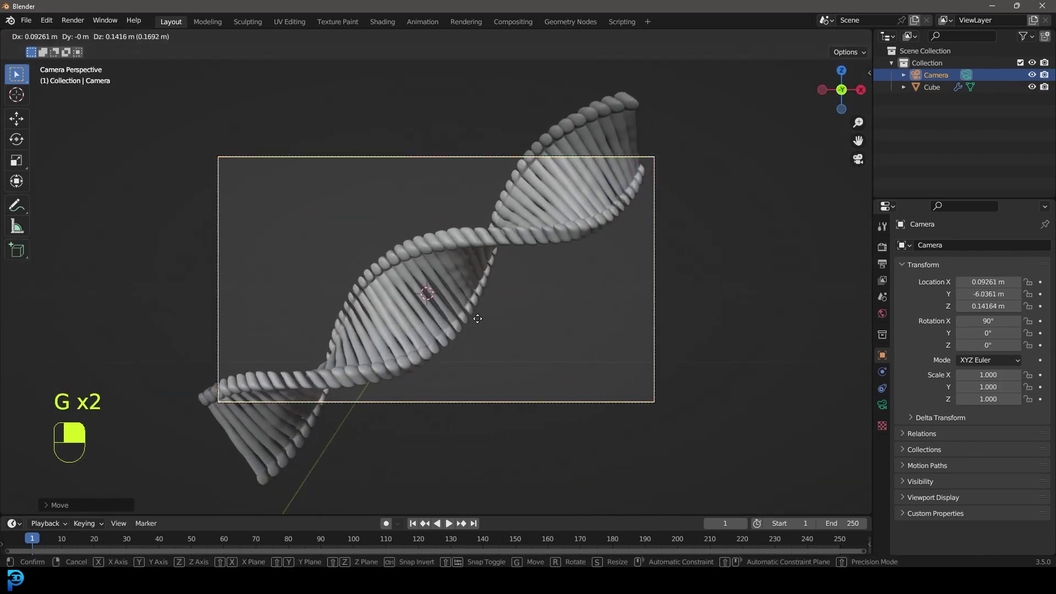
left_click(437, 285)
left_click(475, 265)
scroll(476, 265, "up", 1)
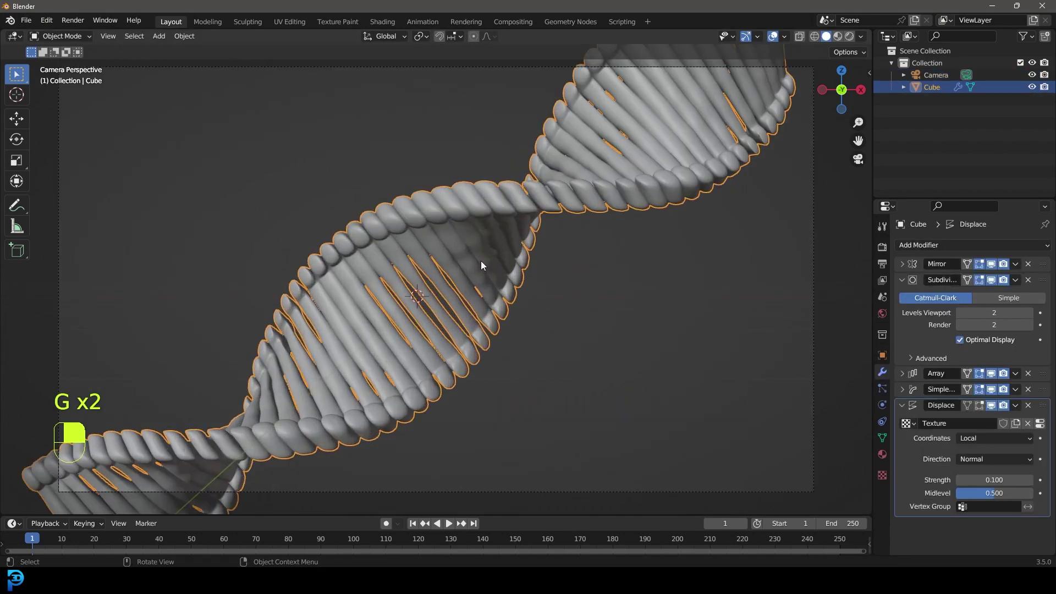
scroll(459, 237, "down", 1)
Step: Switch the render engine to Cycles and the render device to GPU Compute
left_click(882, 247)
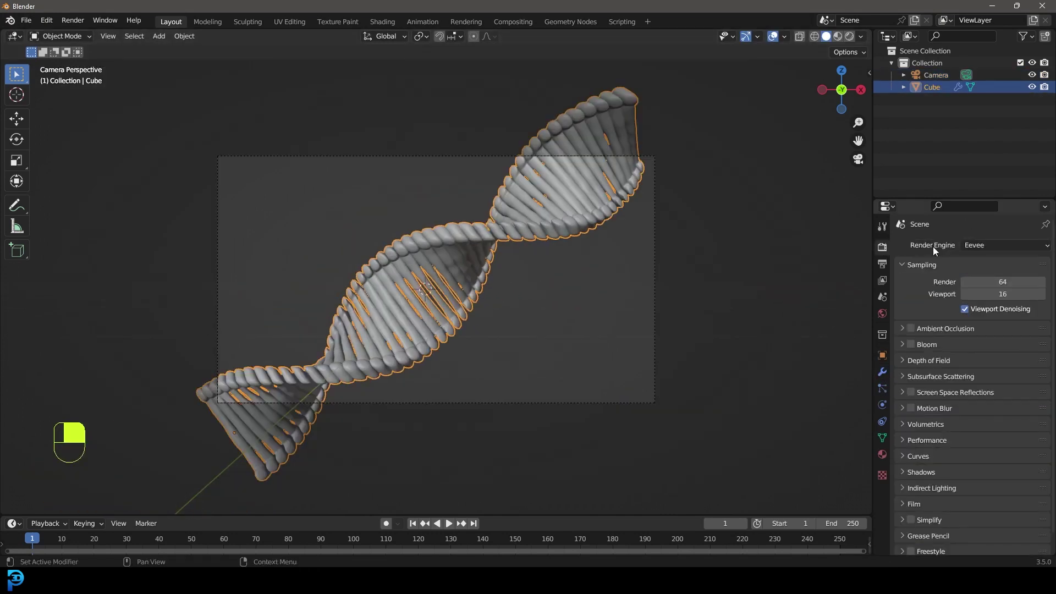
left_click(986, 246)
left_click(986, 283)
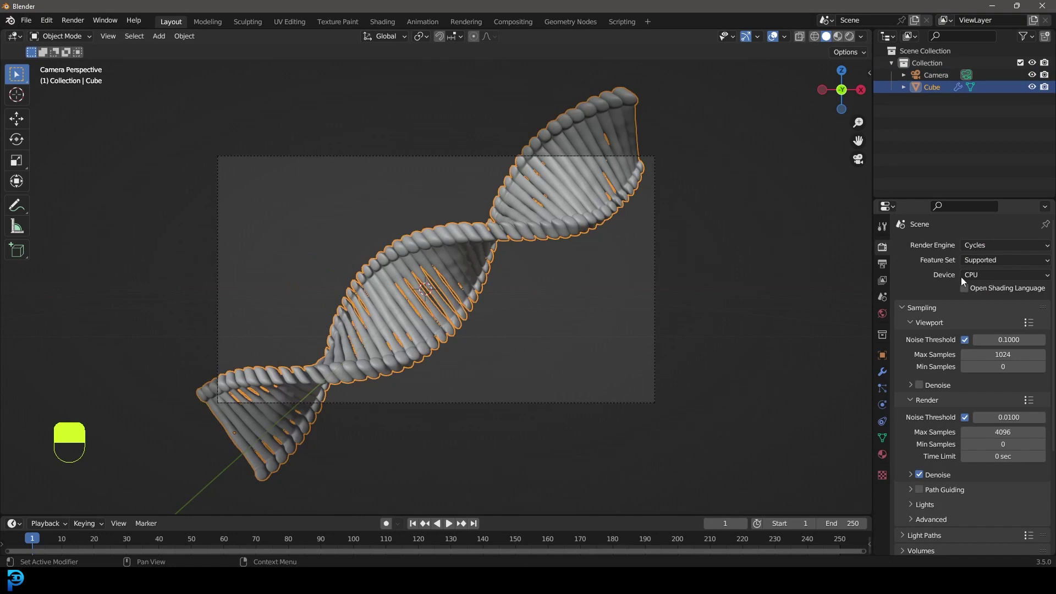
left_click(969, 275)
left_click(992, 303)
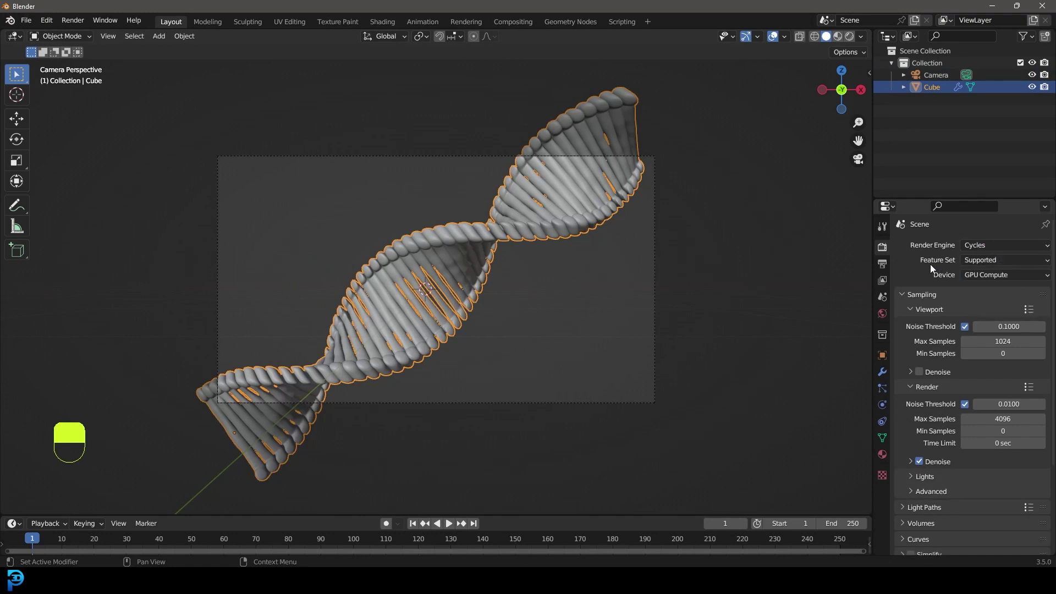
Step: Set the render's maximum samples to 55
scroll(909, 520, "down", 2)
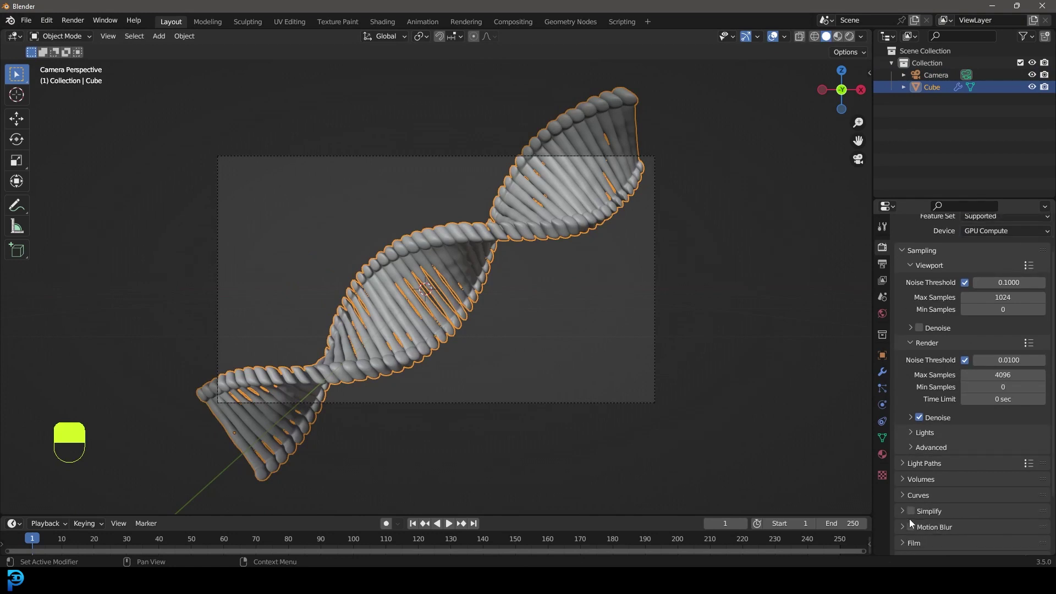
left_click(1013, 375)
type("55")
key("Return")
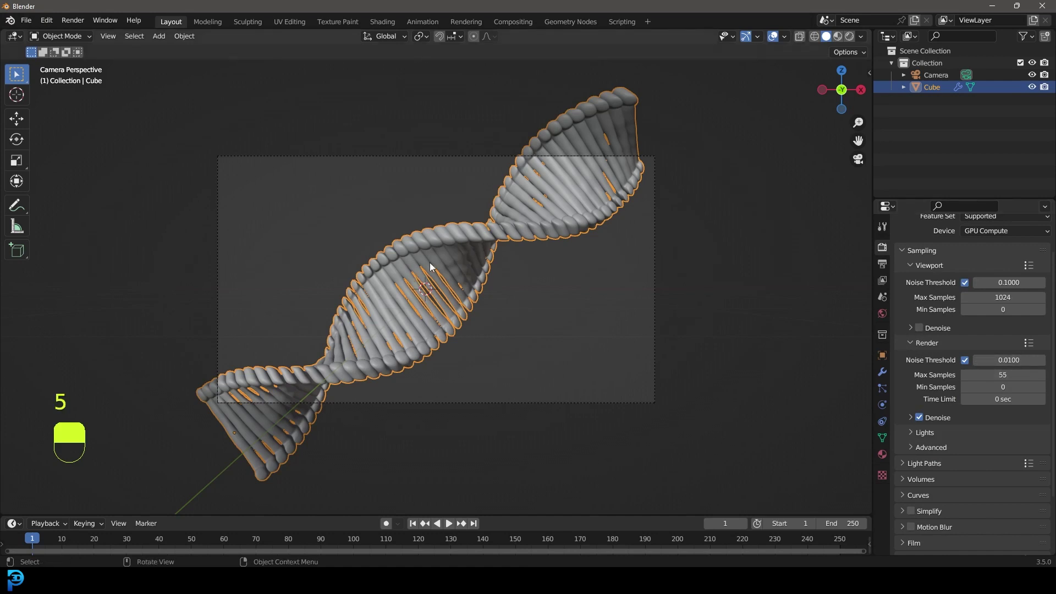
Step: Add an area light and raise it about 2 m along Z above the helix
scroll(448, 253, "up", 1)
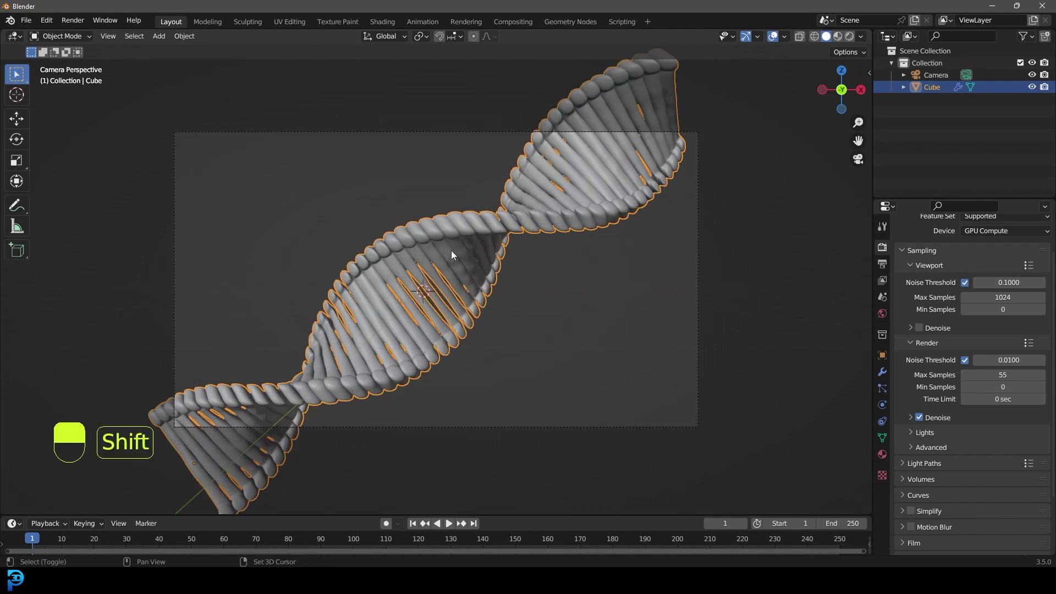
key("shift+a")
mouse_move(400, 222)
left_click(528, 261)
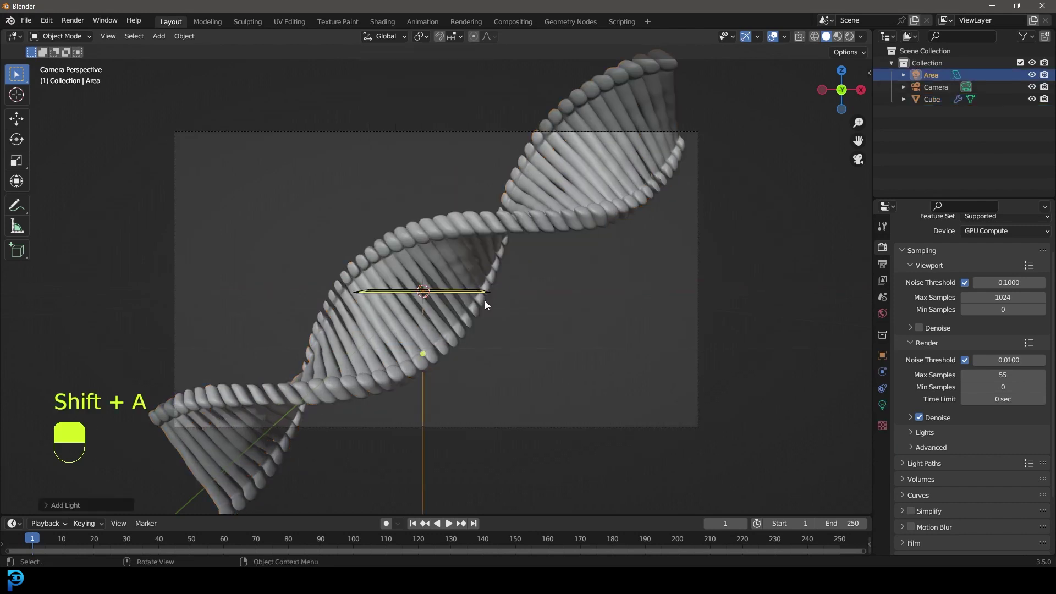
scroll(485, 301, "down", 4)
key("g")
key("z")
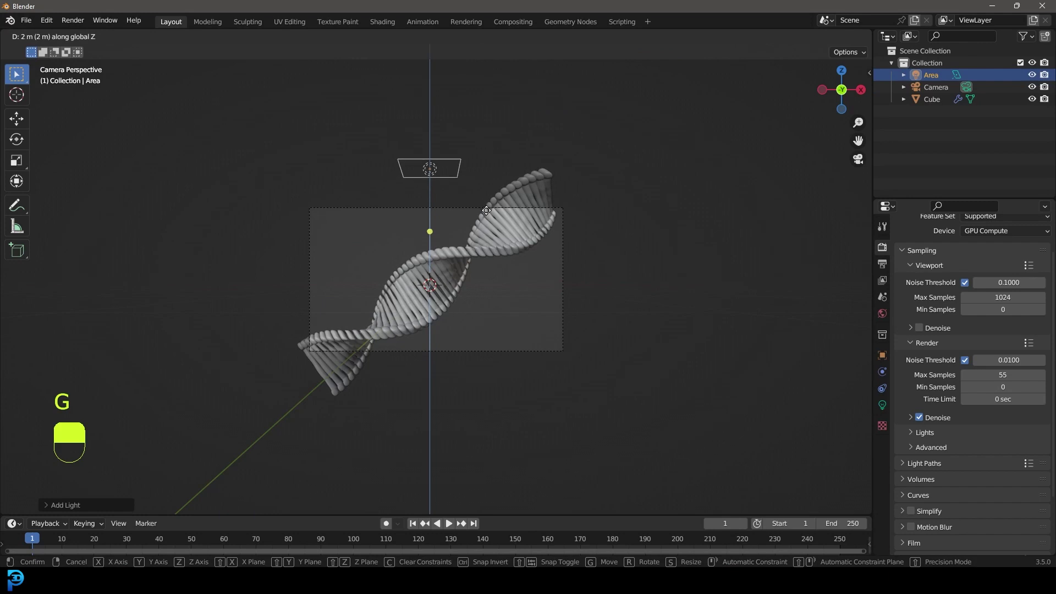
left_click(531, 210)
scroll(530, 210, "up", 3)
Step: Set the area light's power to 120 W and switch the viewport to Rendered shading
left_click(882, 404)
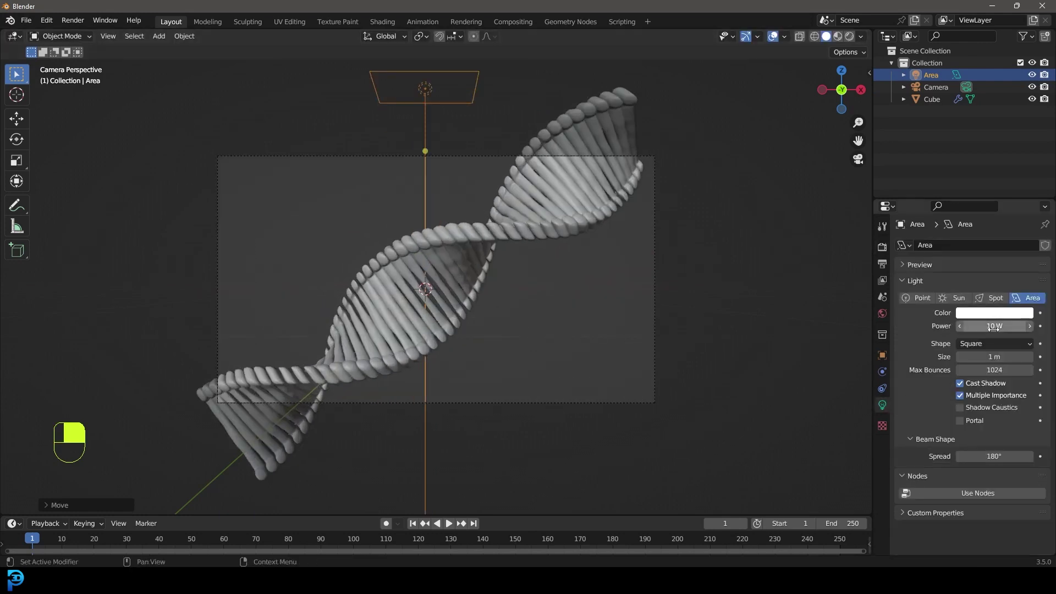
left_click(995, 326)
type("120")
key("Return")
key("z")
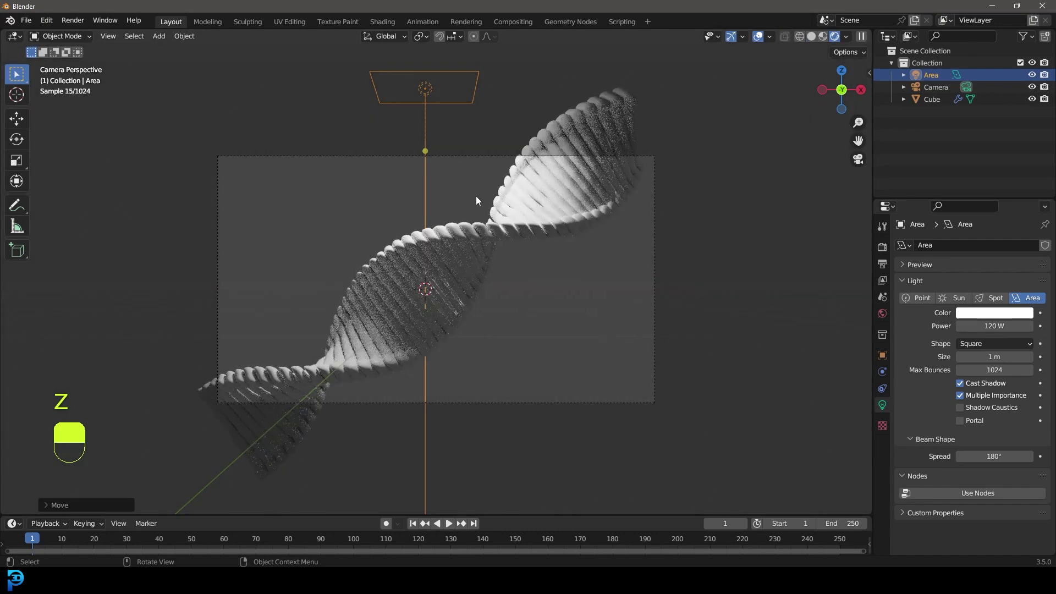
Step: In right view, move the area light up and slightly behind the helix and rotate it to aim down at the helix
key("KP_3")
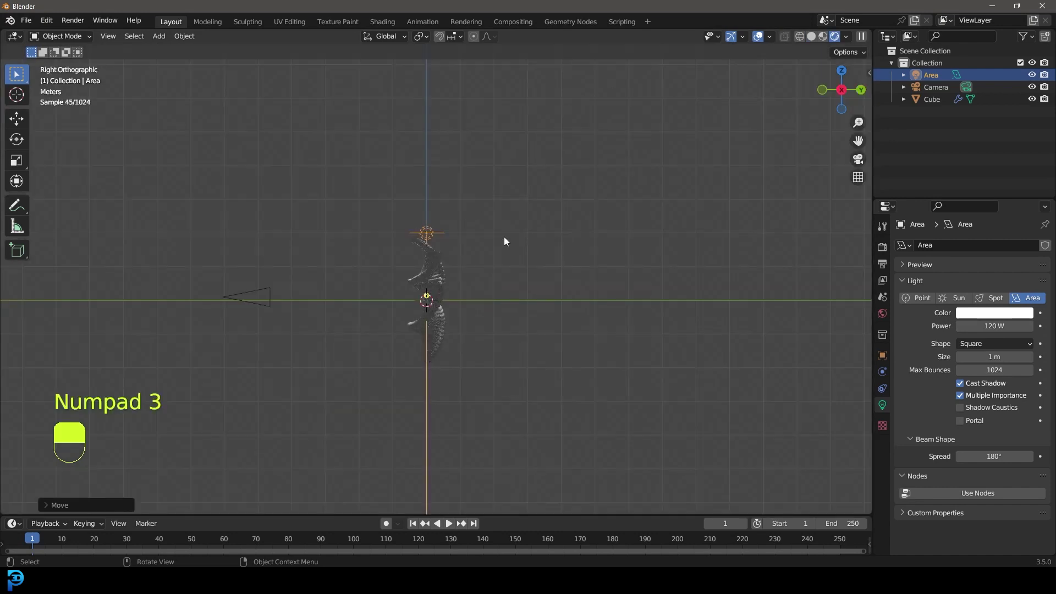
key("g")
left_click(505, 240)
key("r")
left_click(486, 306)
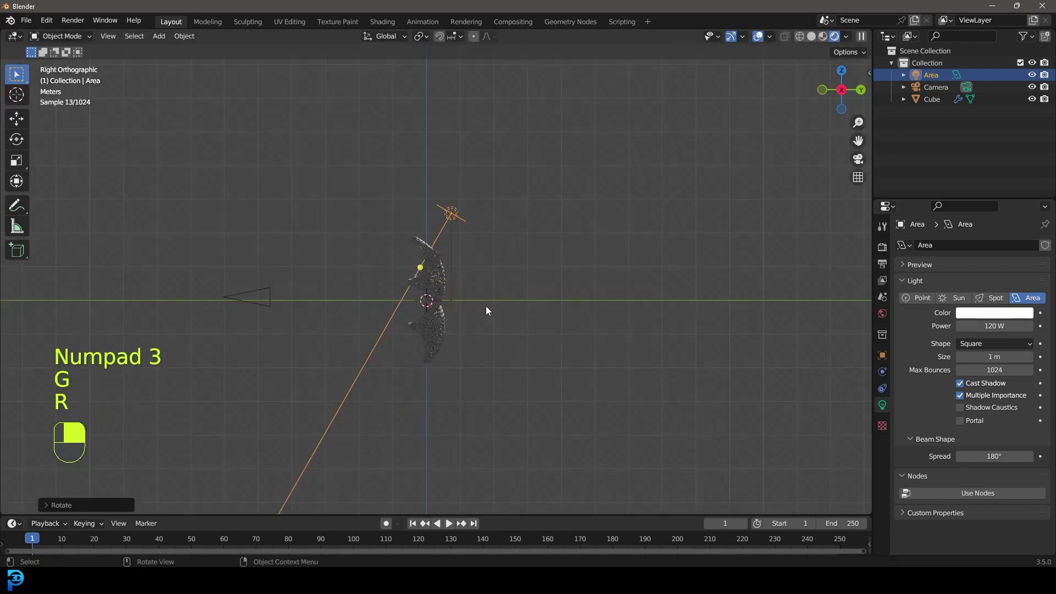
Step: Duplicate the area light, place the copy behind the helix, and rotate it to shine nearly horizontally toward the camera
key("shift+d")
key("r")
left_click(439, 405)
Step: Duplicate the rear area light, place the copy low behind the helix, and rotate it to aim upward at the helix
key("shift+d")
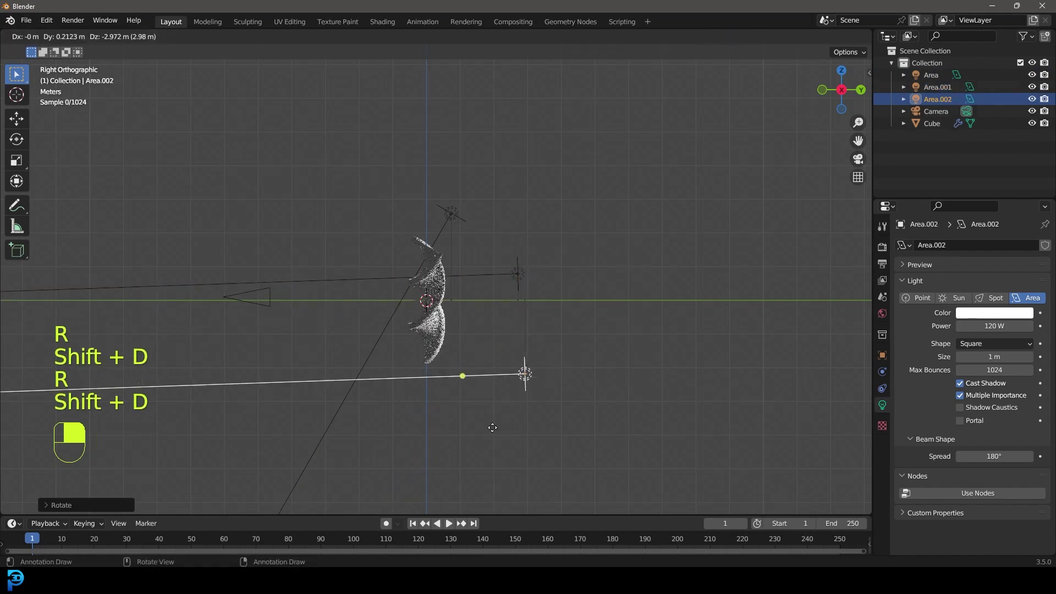
left_click(478, 425)
key("r")
left_click(553, 383)
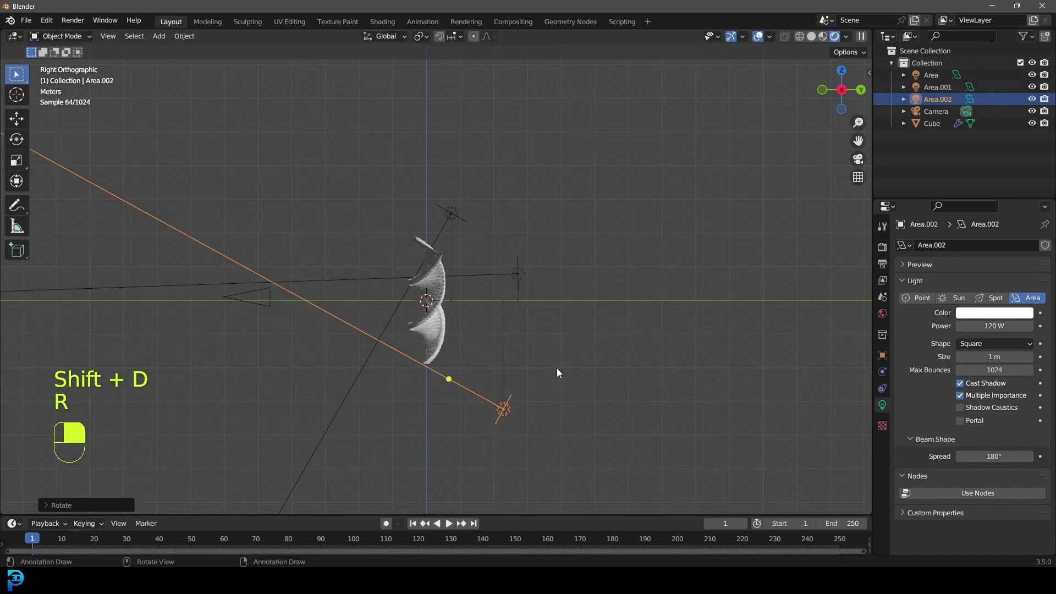
Step: In the camera view, move the low rear area light slightly up and to the side, closer to the helix
key("KP_1")
key("KP_0")
key("g")
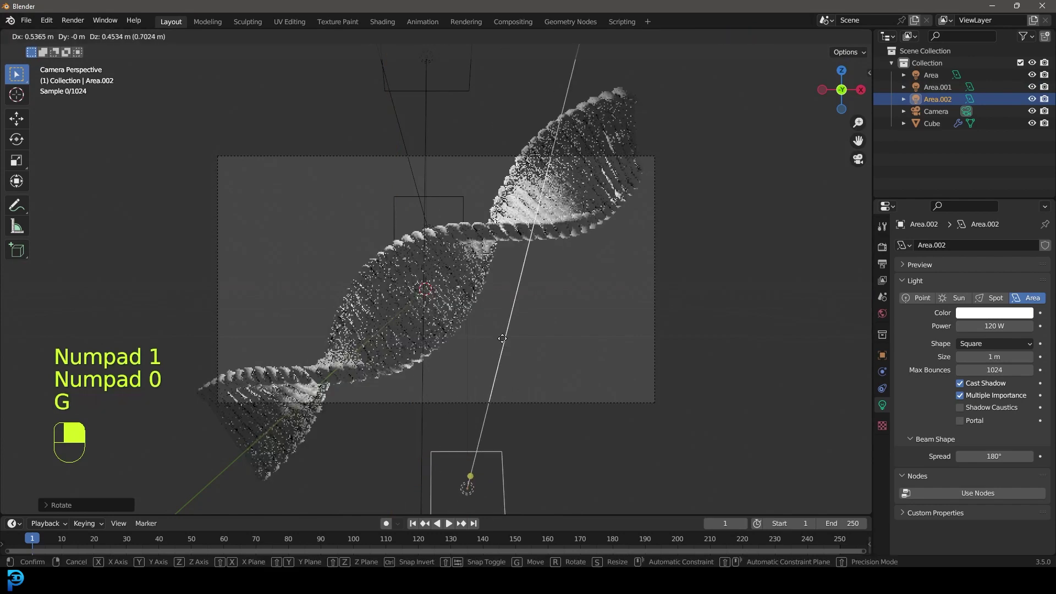
left_click(457, 248)
Step: In right view, duplicate the low rear area light, place the copy in front above the camera, and rotate it to aim down at the helix
key("KP_3")
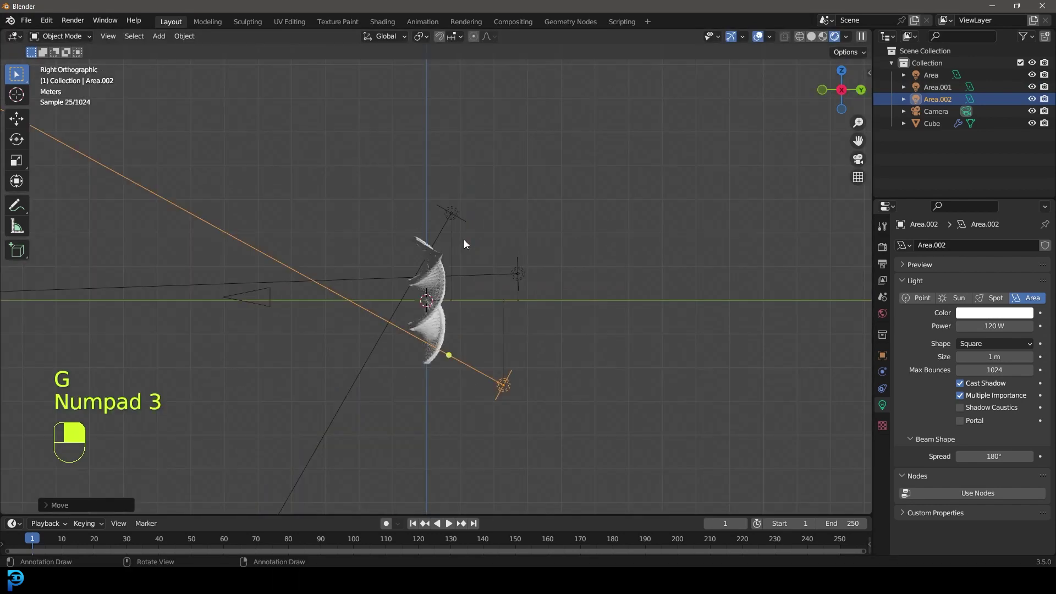
key("shift+d")
left_click(307, 132)
key("r")
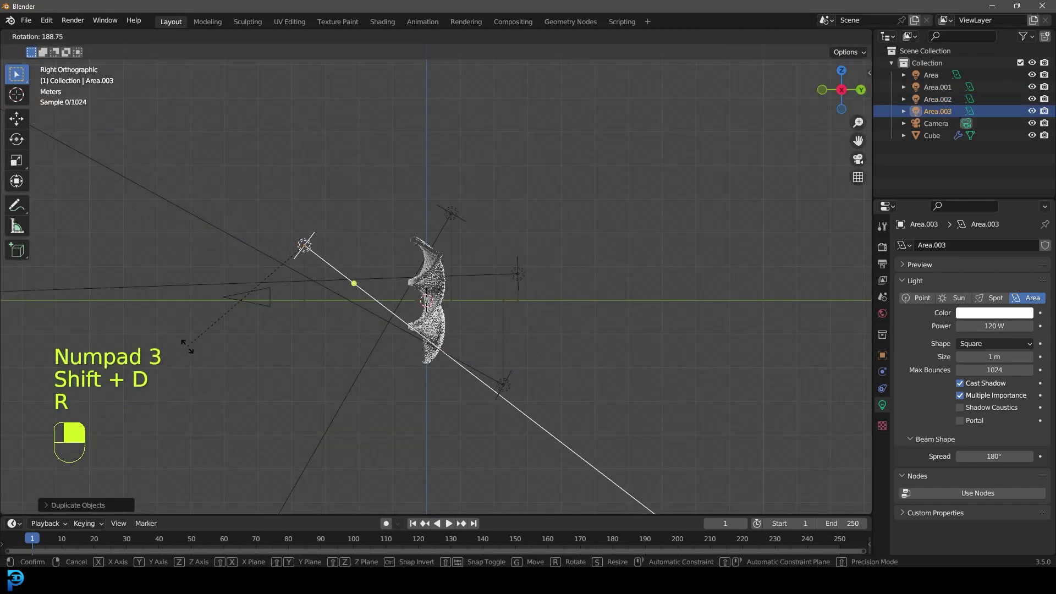
left_click(375, 315)
key("KP_0")
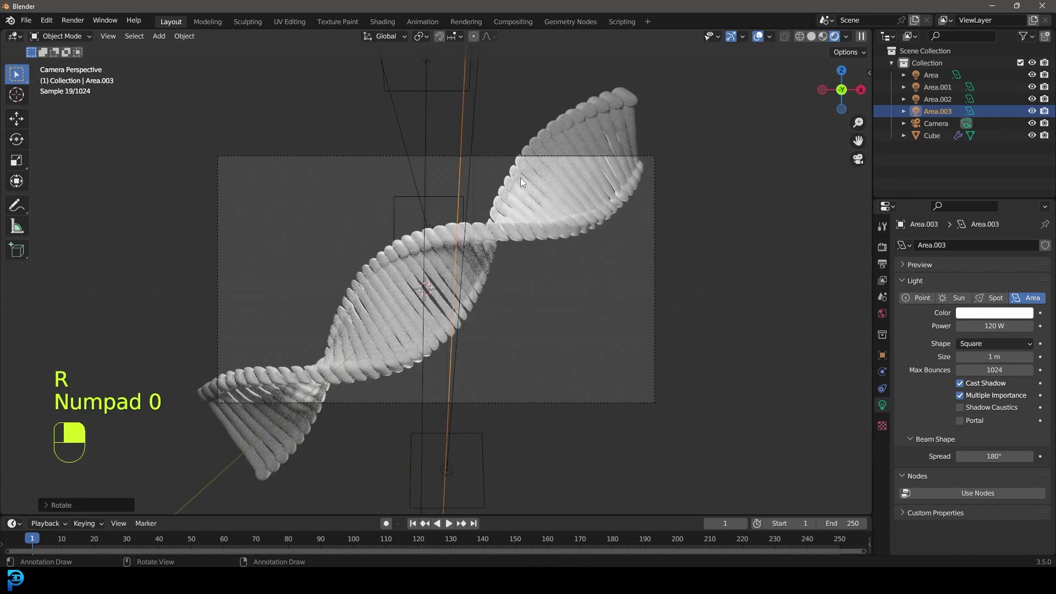
Step: Shift the front area light in the camera view, then raise it and tilt it more steeply down at the helix in right view
key("g")
left_click(520, 87)
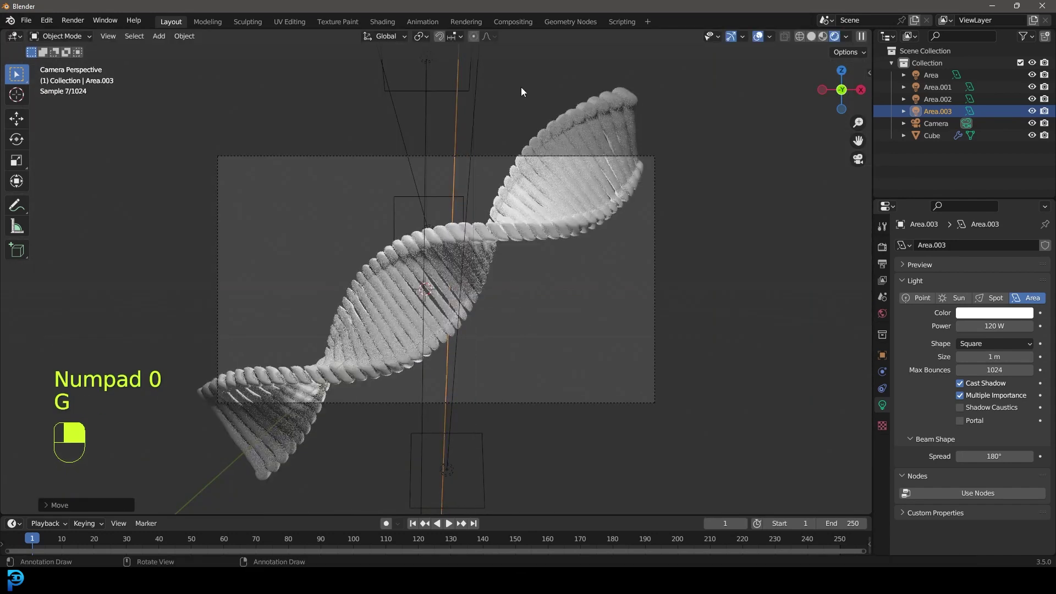
key("KP_3")
key("r")
key("g")
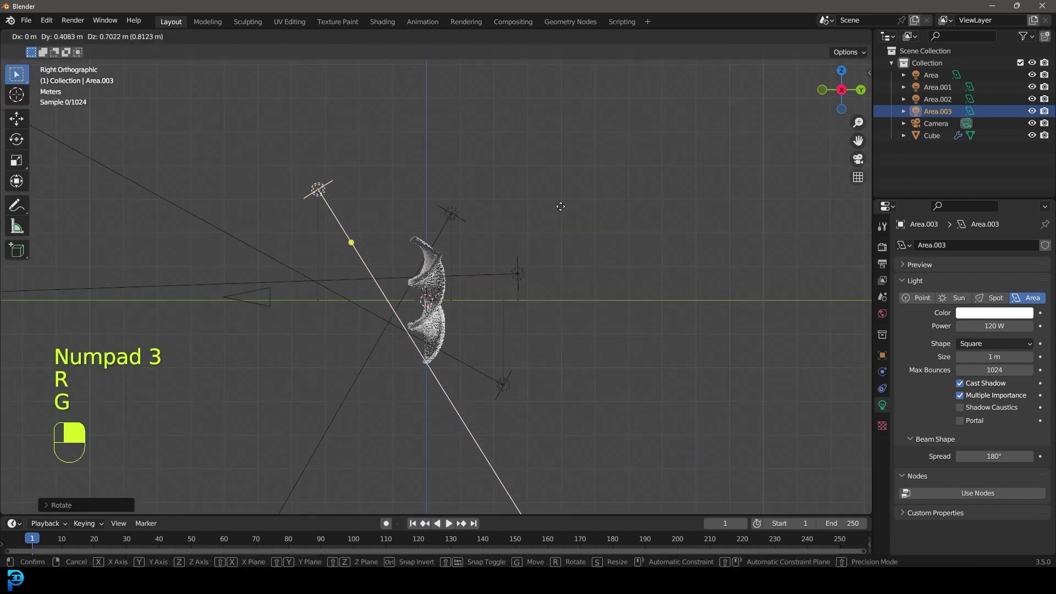
left_click(446, 277)
key("KP_0")
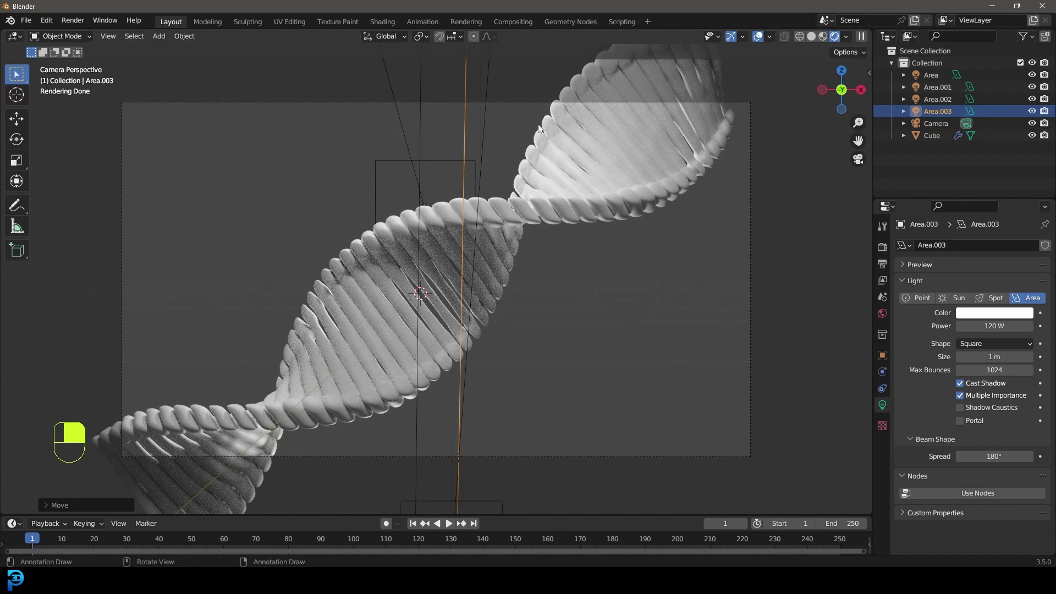
scroll(475, 186, "down", 2)
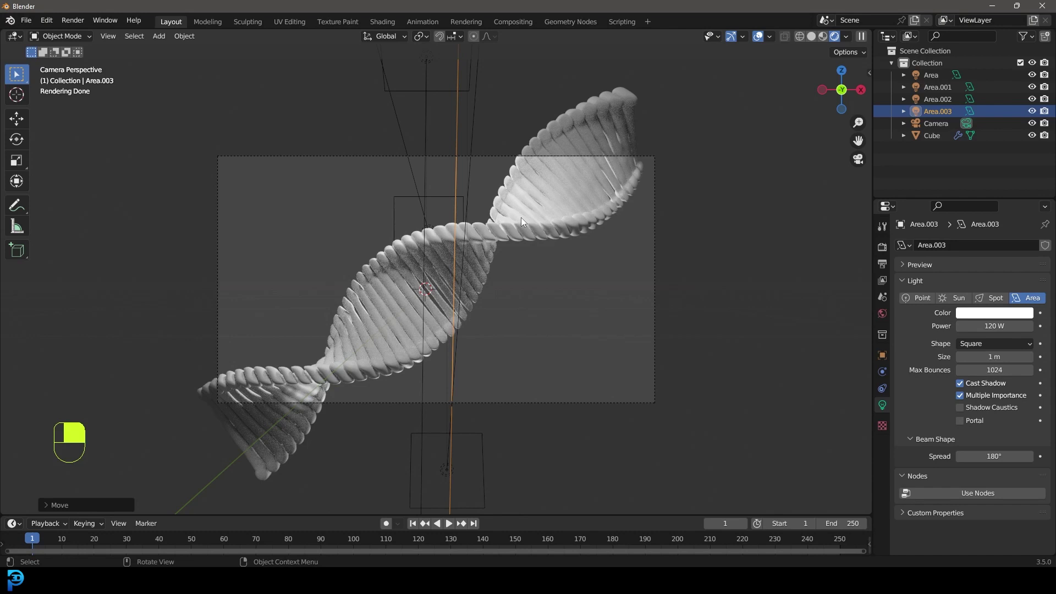
Step: Enable a transparent film background in the render settings
left_click(883, 249)
scroll(947, 275, "down", 5)
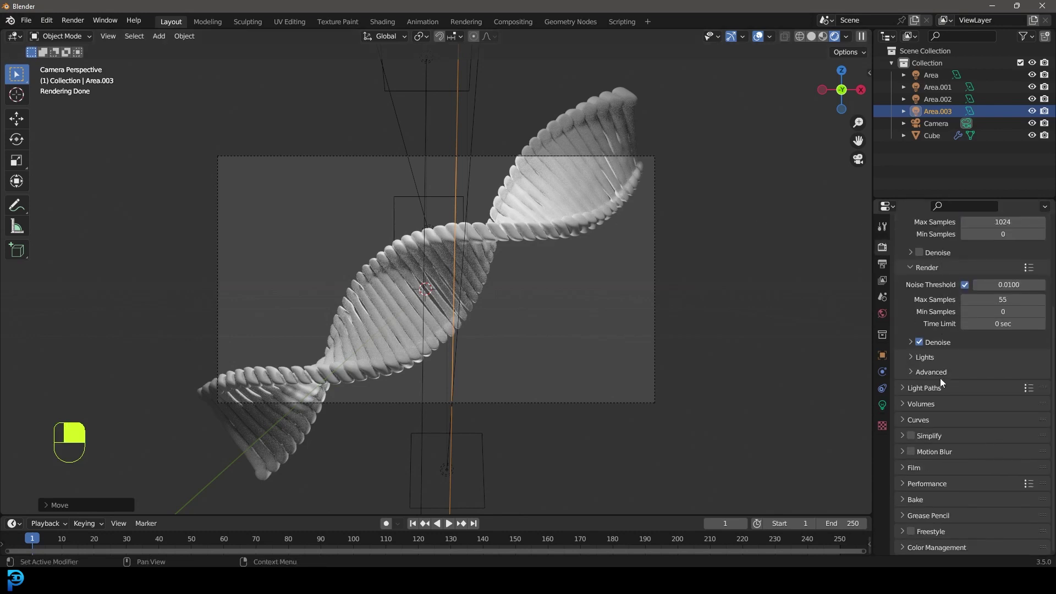
left_click(911, 468)
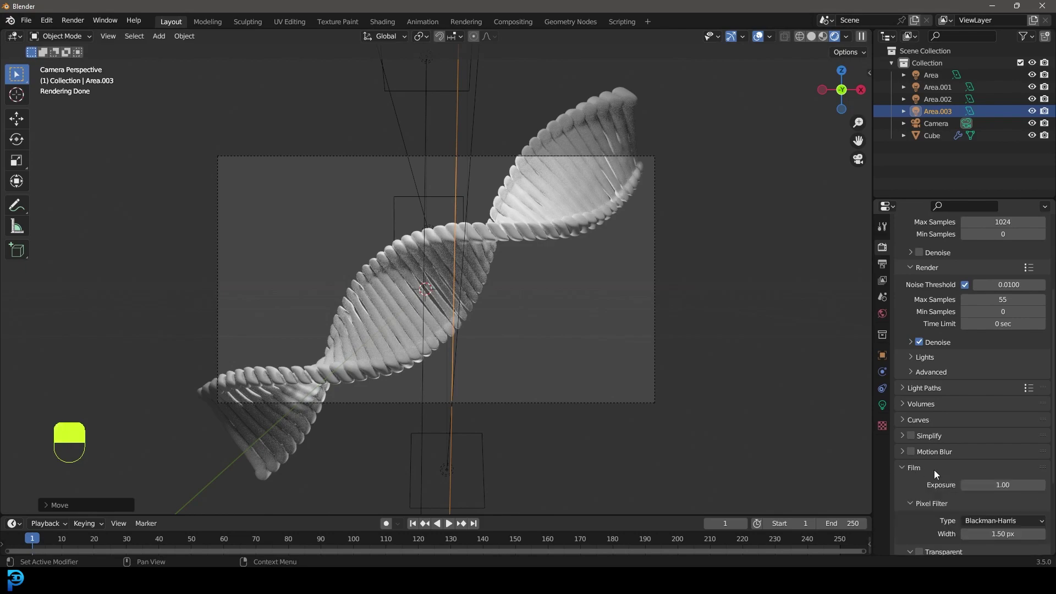
scroll(913, 512, "down", 2)
left_click(919, 507)
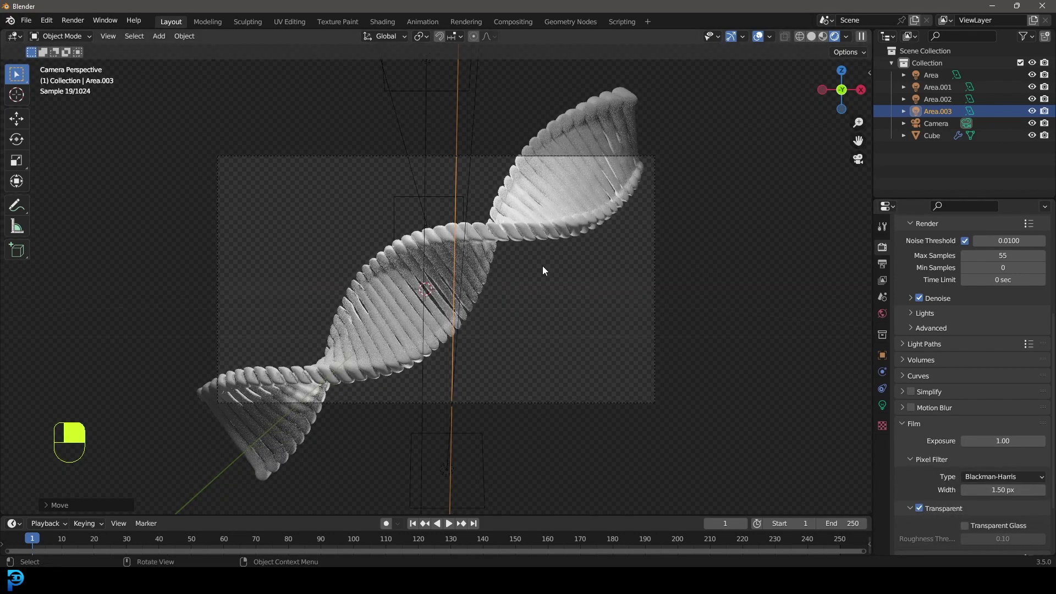
Step: Select the helix and rename its material to DNA
left_click(535, 240)
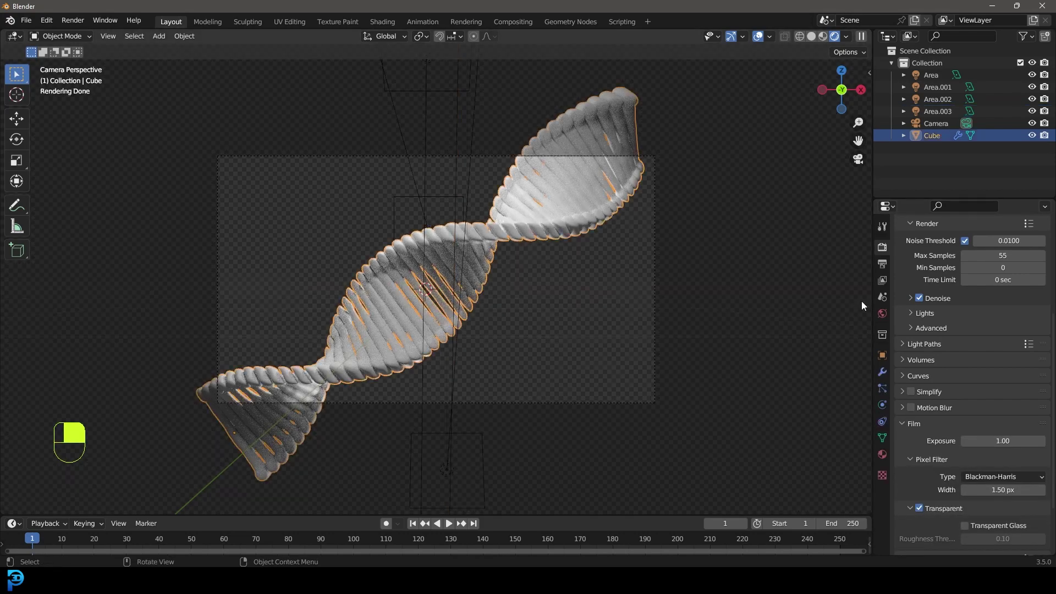
left_click(883, 454)
scroll(951, 291, "up", 8)
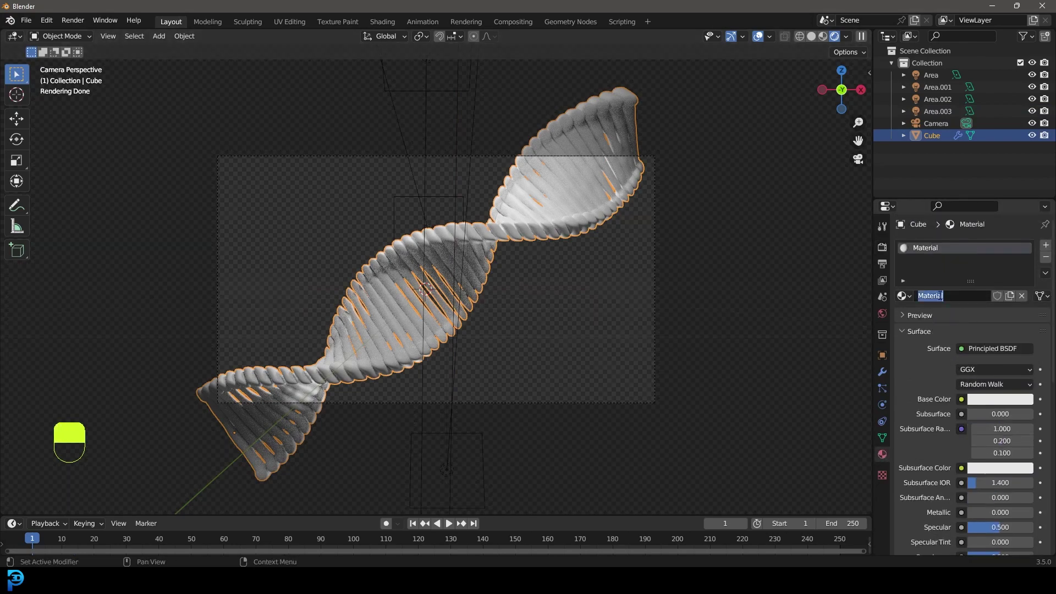
key("shift")
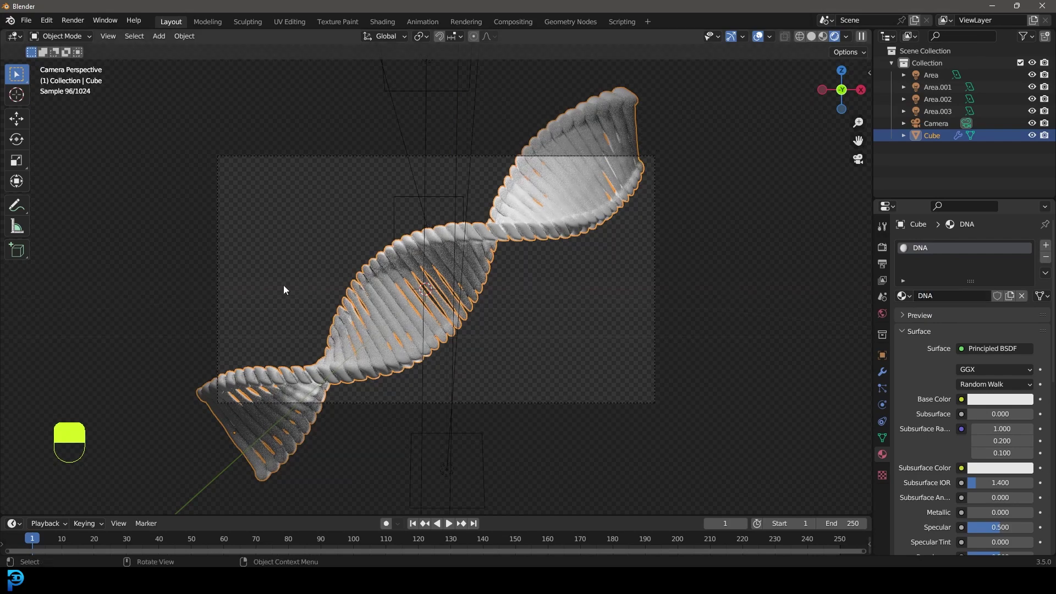
Step: Switch to the Shading workspace and add a Noise Texture node to the DNA material
left_click(380, 21)
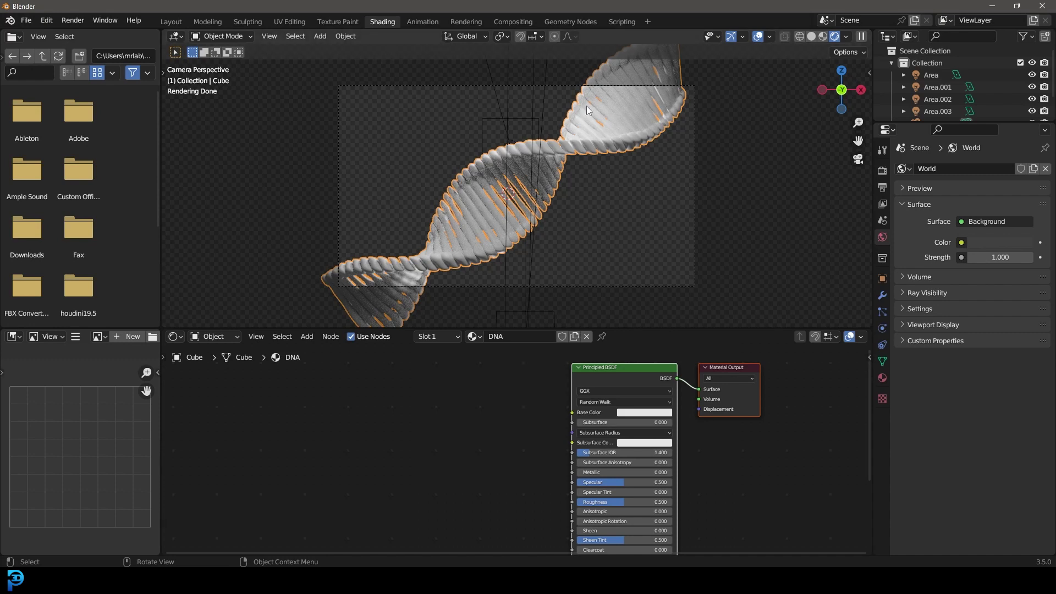
middle_click_drag(401, 412, 406, 432)
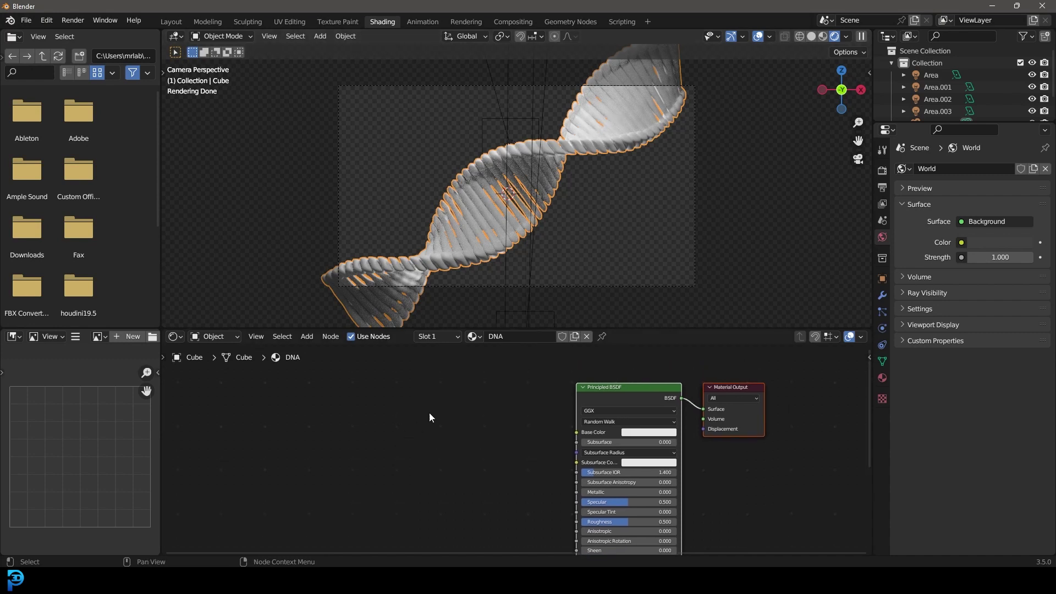
key("shift+a")
left_click(427, 407)
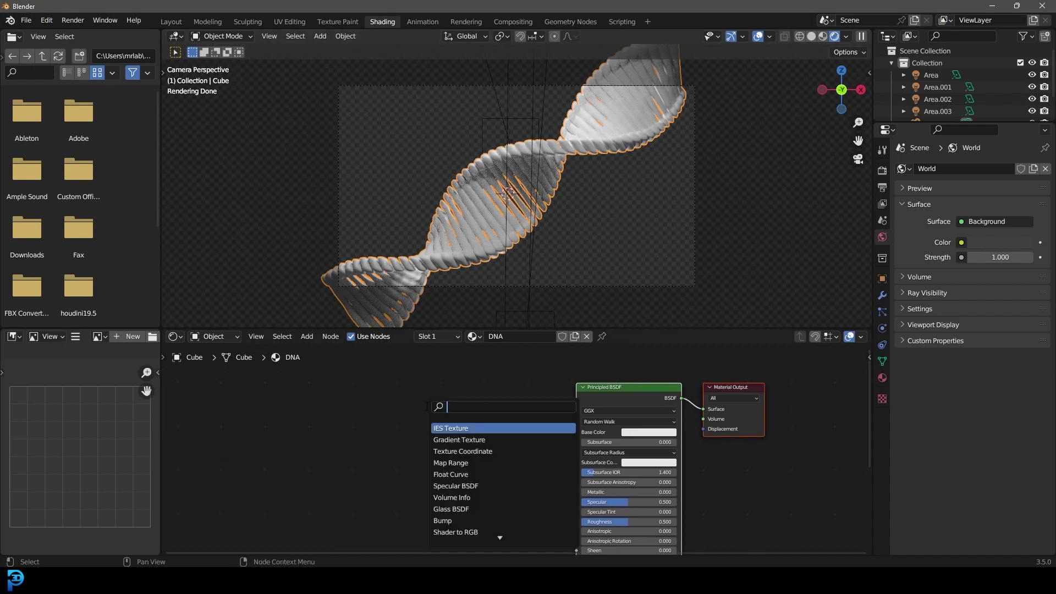
type("noise")
key("Return")
left_click(431, 433)
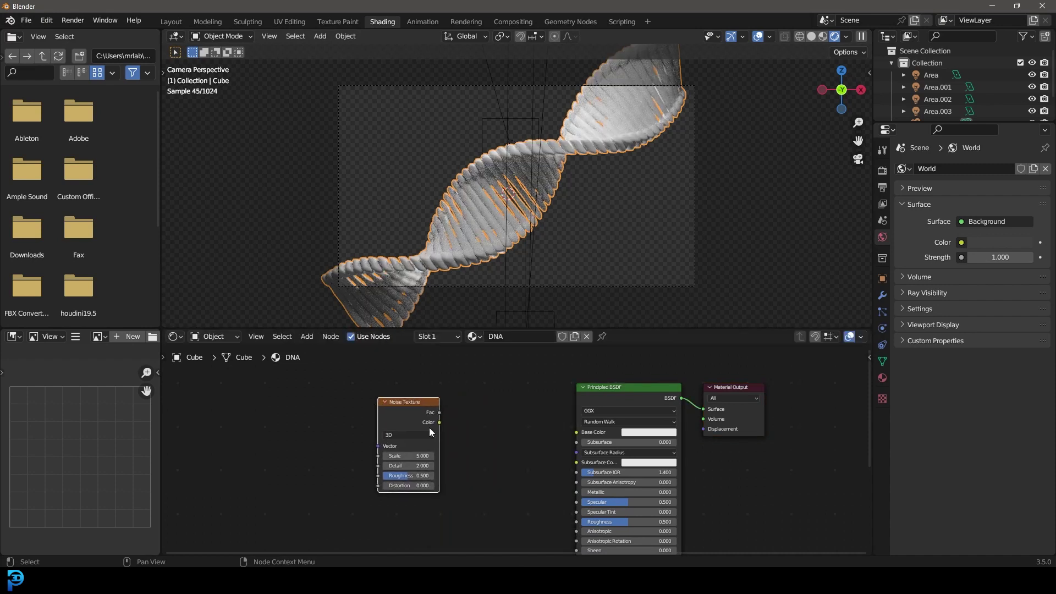
Step: Add a ColorRamp node beside the Noise Texture and connect the noise Fac output to the ramp's Fac input
middle_click_drag(431, 433, 418, 397)
key("shift+a")
type("co")
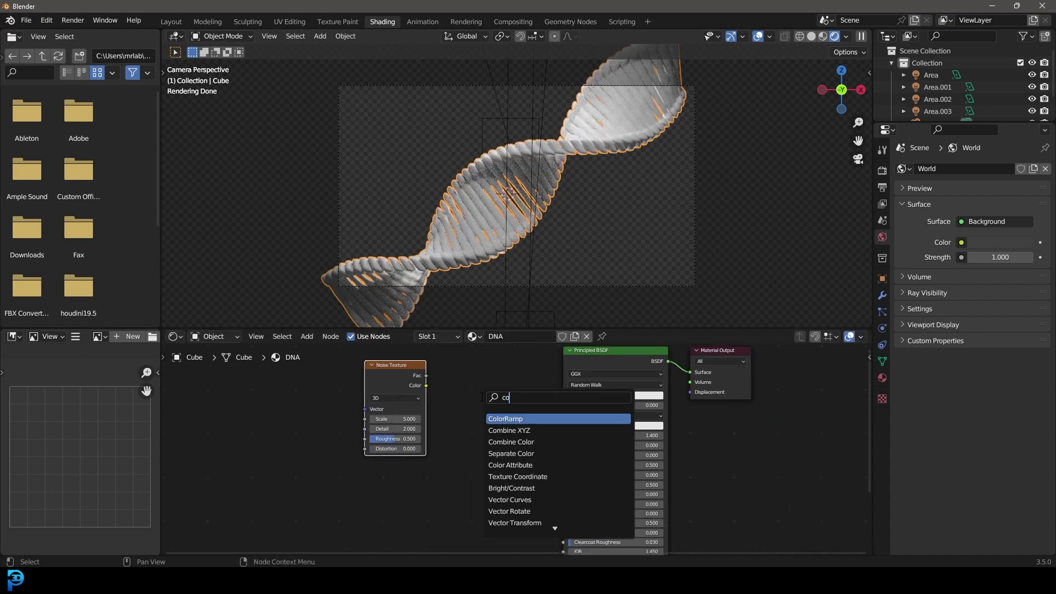
type("lo")
left_click(498, 418)
left_click(438, 418)
left_click_drag(379, 368, 406, 472)
scroll(380, 406, "up", 1)
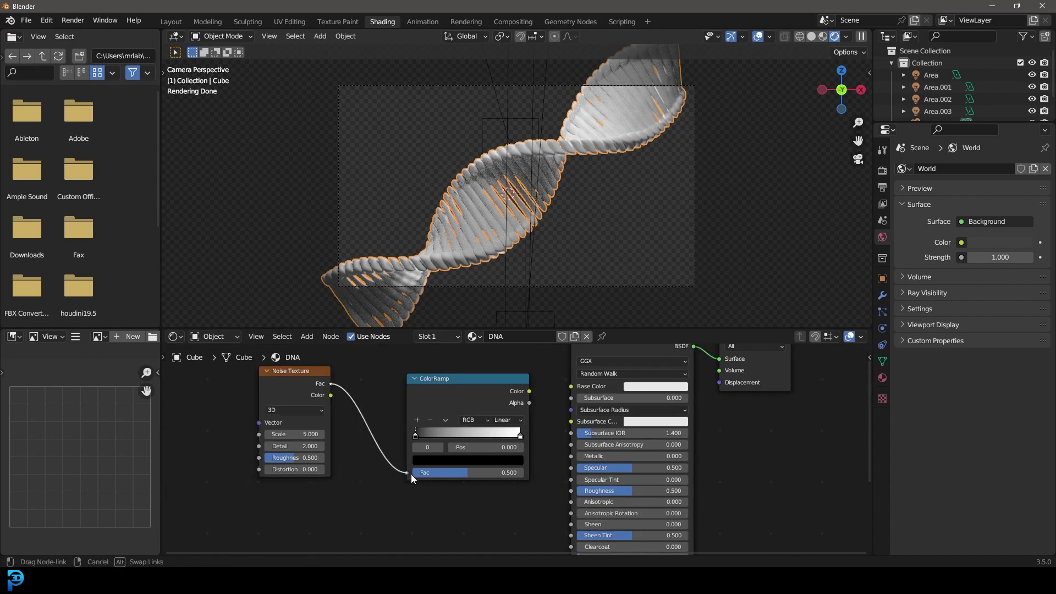
left_click_drag(467, 401, 438, 421)
middle_click_drag(438, 421, 415, 411)
Step: Add a Bump node after the ColorRamp and connect the ramp's Color output to the bump's Height input
key("shift+a")
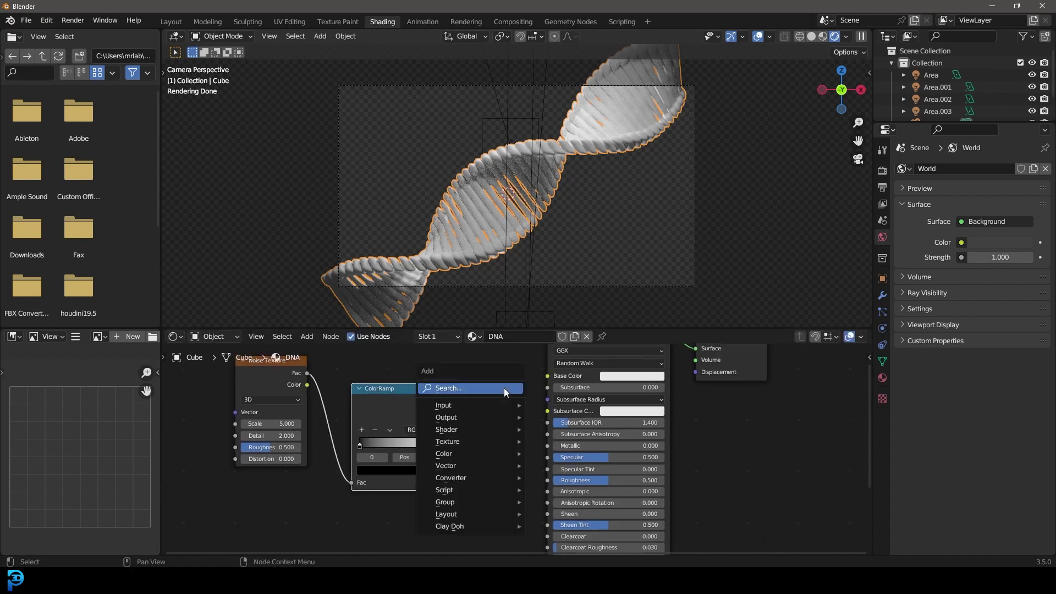
type("colo")
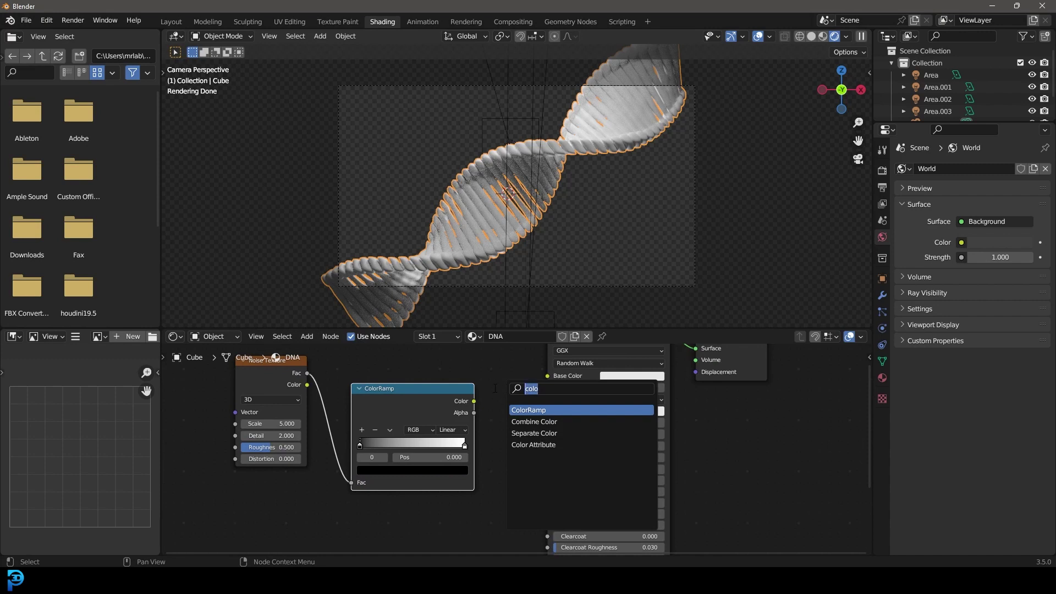
type("bump")
key("Return")
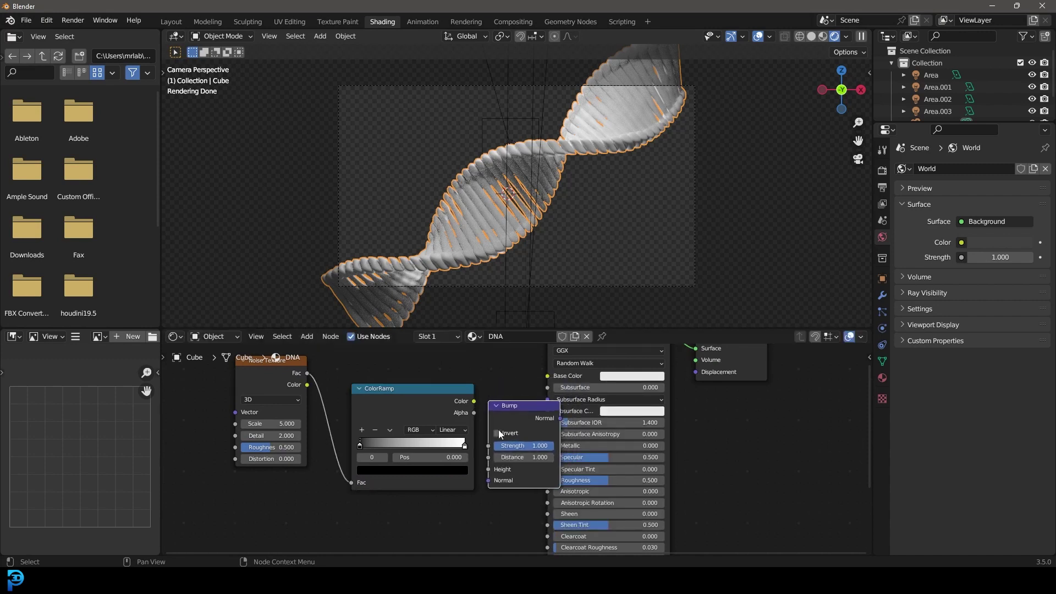
left_click_drag(473, 401, 488, 469)
Step: Move the noise, ramp and bump nodes clear of the Principled BSDF and connect the bump's Normal output to the shader's Normal input
middle_click_drag(678, 451, 702, 418)
left_click_drag(545, 486, 322, 372)
key("g")
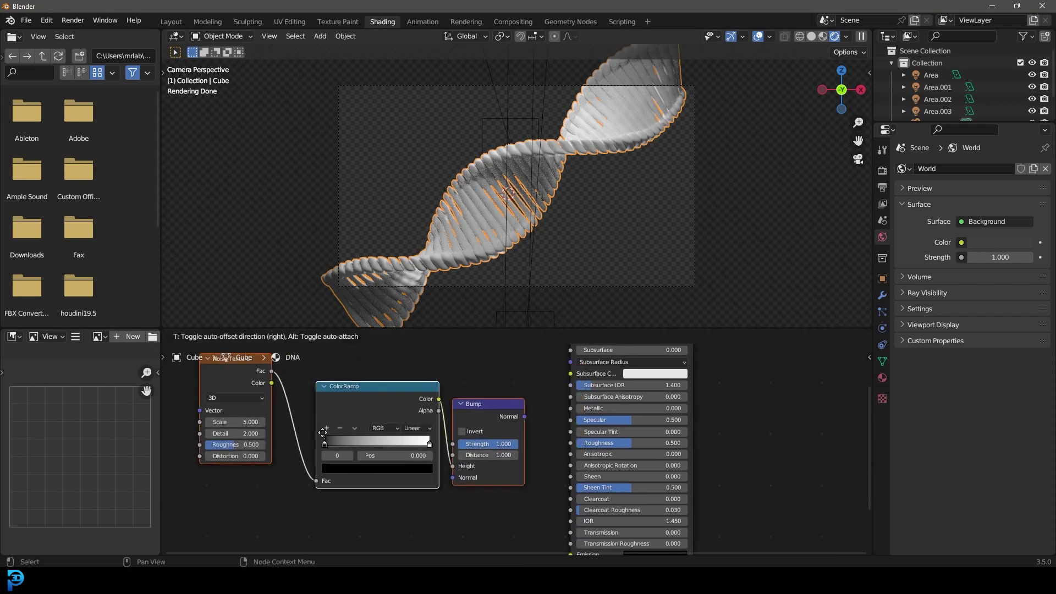
left_click(220, 434)
middle_click_drag(566, 494, 543, 407)
left_click_drag(456, 355, 491, 486)
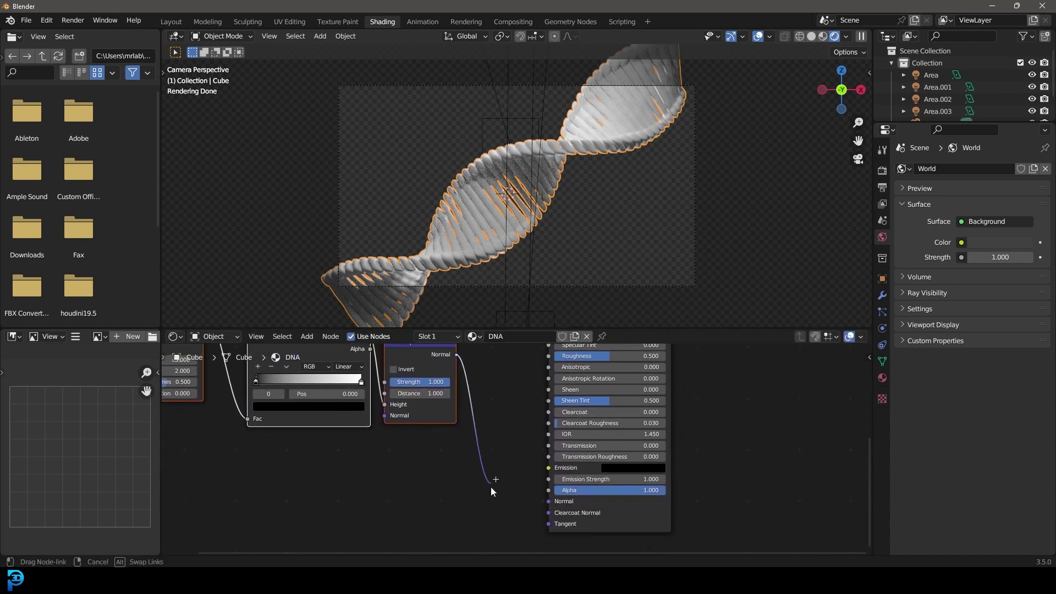
left_click_drag(557, 504, 550, 502)
middle_click_drag(702, 506, 700, 473)
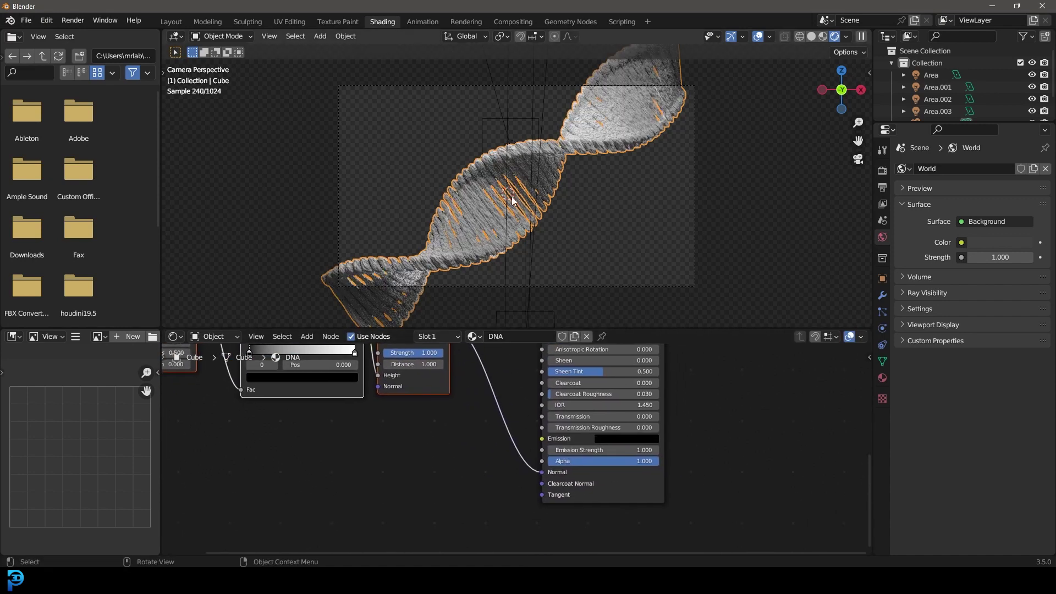
scroll(513, 201, "up", 4)
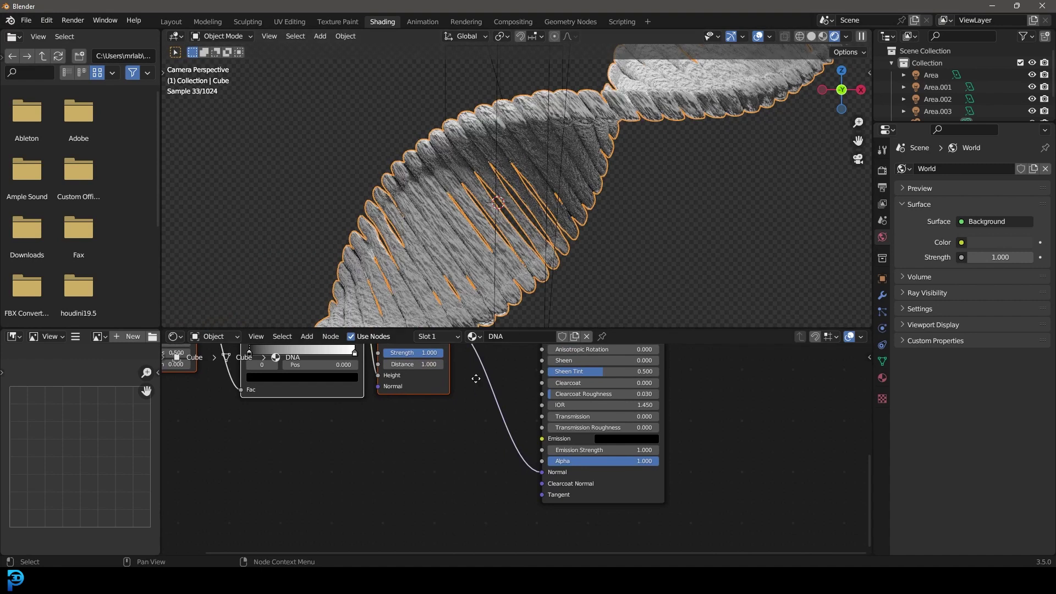
Step: Add Texture Coordinate and Mapping nodes before the Noise Texture and feed the Object coordinates into the Mapping vector
middle_click_drag(476, 378, 608, 486)
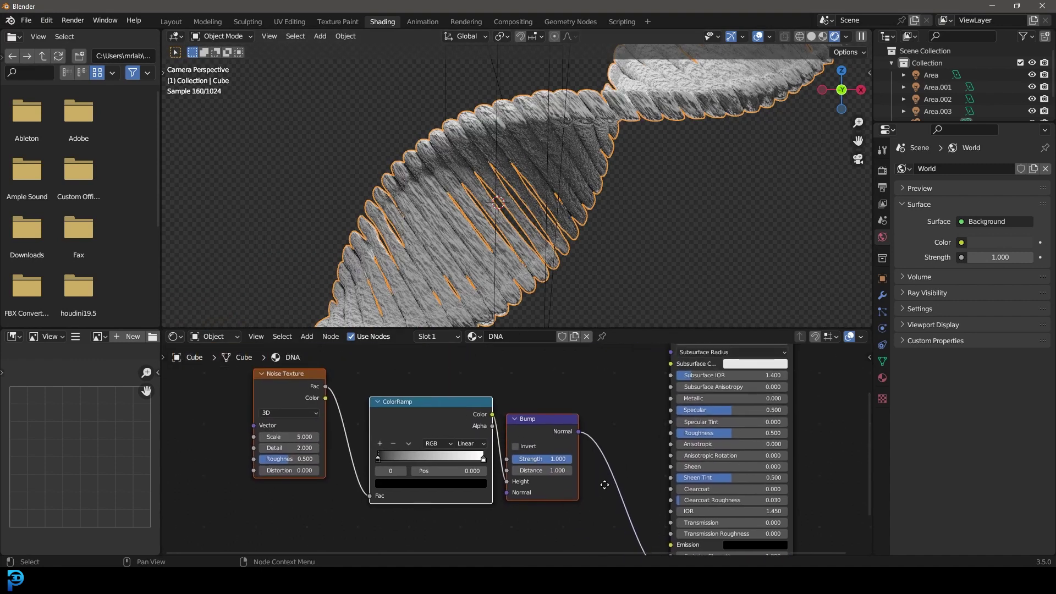
middle_click_drag(276, 375, 519, 371)
key("ctrl+t")
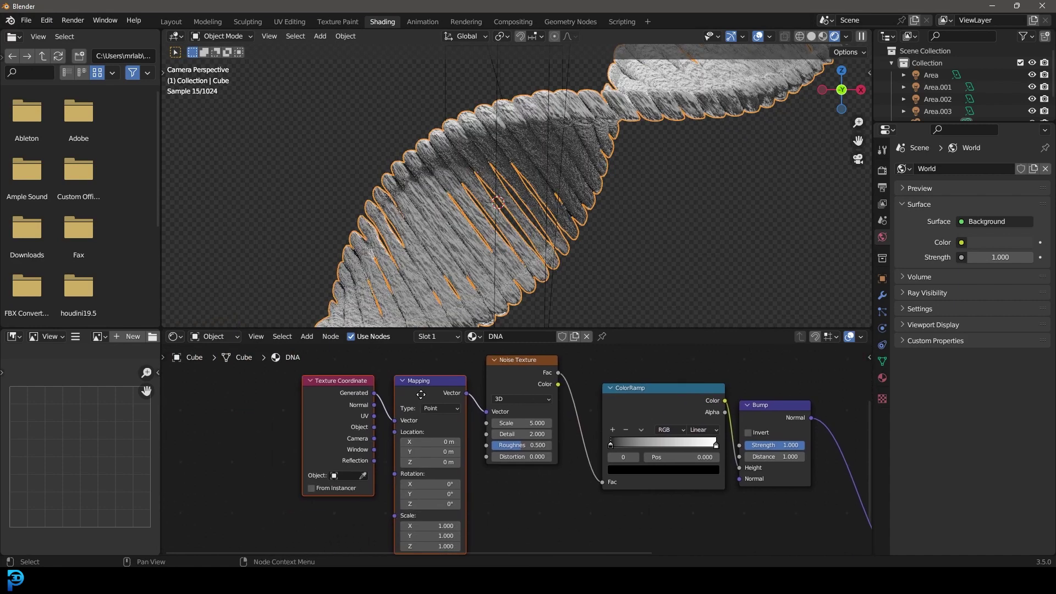
left_click_drag(429, 389, 423, 376)
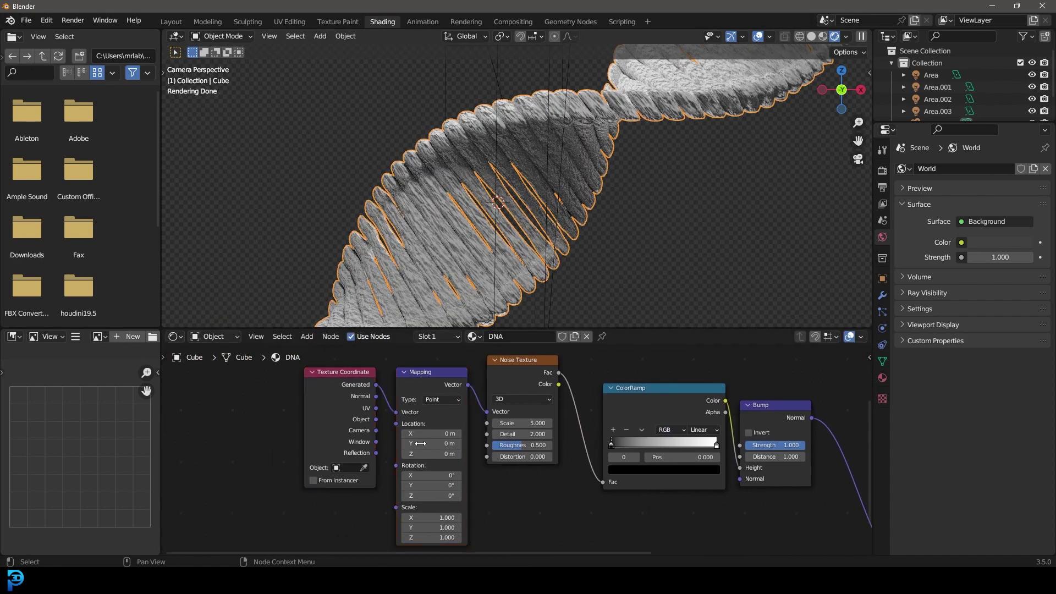
left_click_drag(376, 420, 405, 411)
Step: Set the Noise Texture's detail to 10.6 and roughness to 0.836, and enter a new noise scale
middle_click_drag(773, 456, 689, 445)
left_click_drag(421, 424, 603, 479)
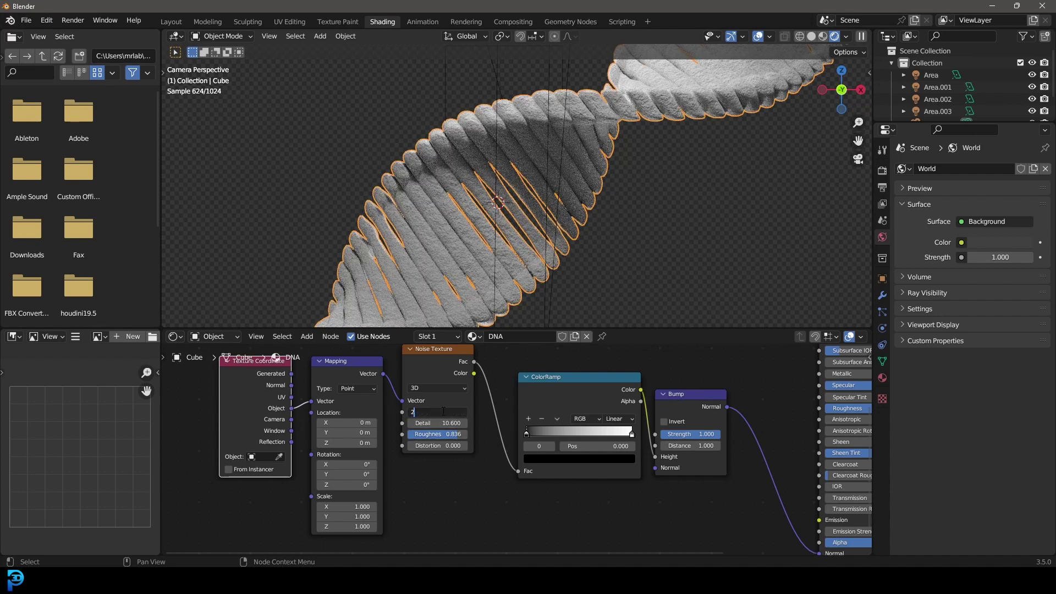
key("Return")
Step: Give the Principled BSDF a pink base color and set its subsurface value to 0.05
middle_click_drag(546, 406, 245, 515)
scroll(483, 457, "up", 1)
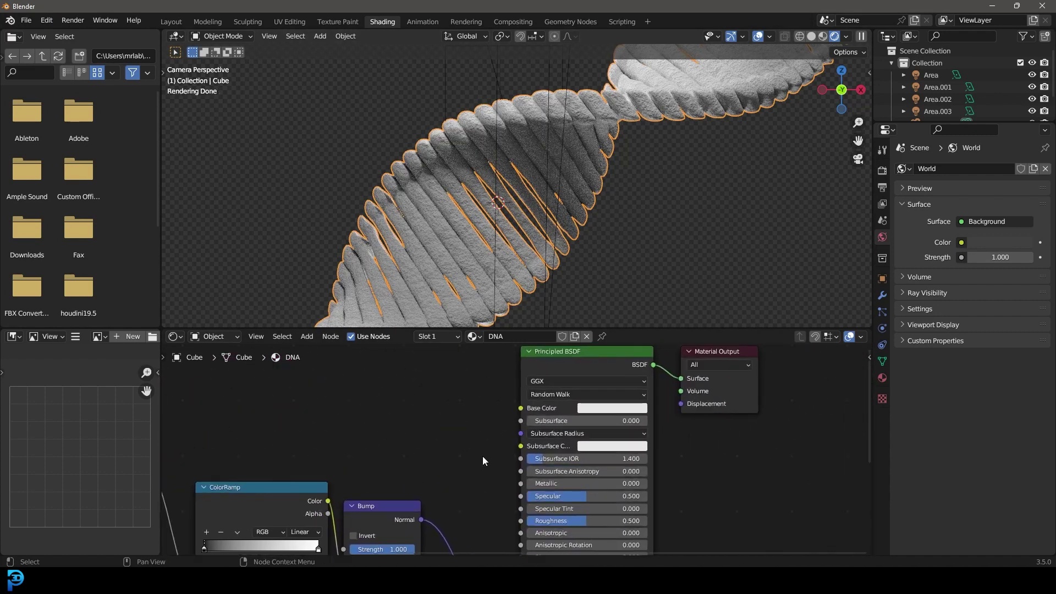
left_click(595, 412)
left_click_drag(619, 316, 631, 307)
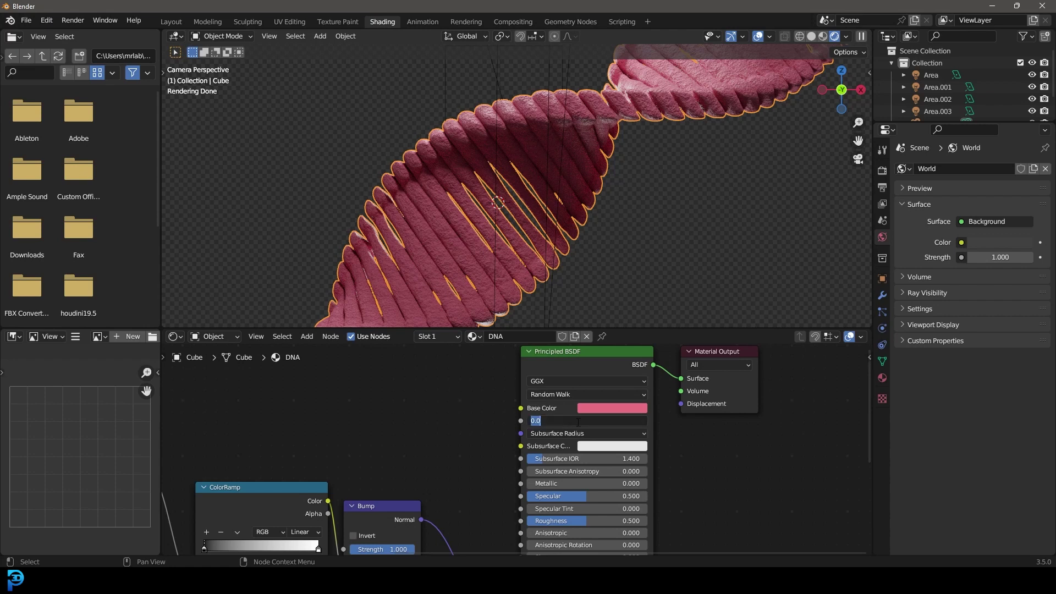
key("Return")
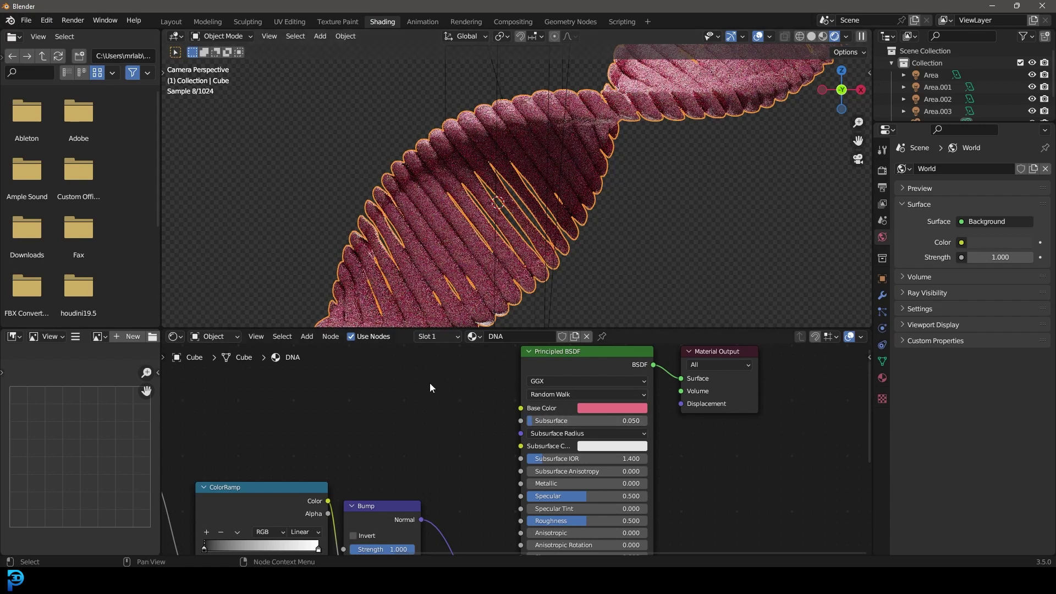
scroll(528, 517, "down", 1)
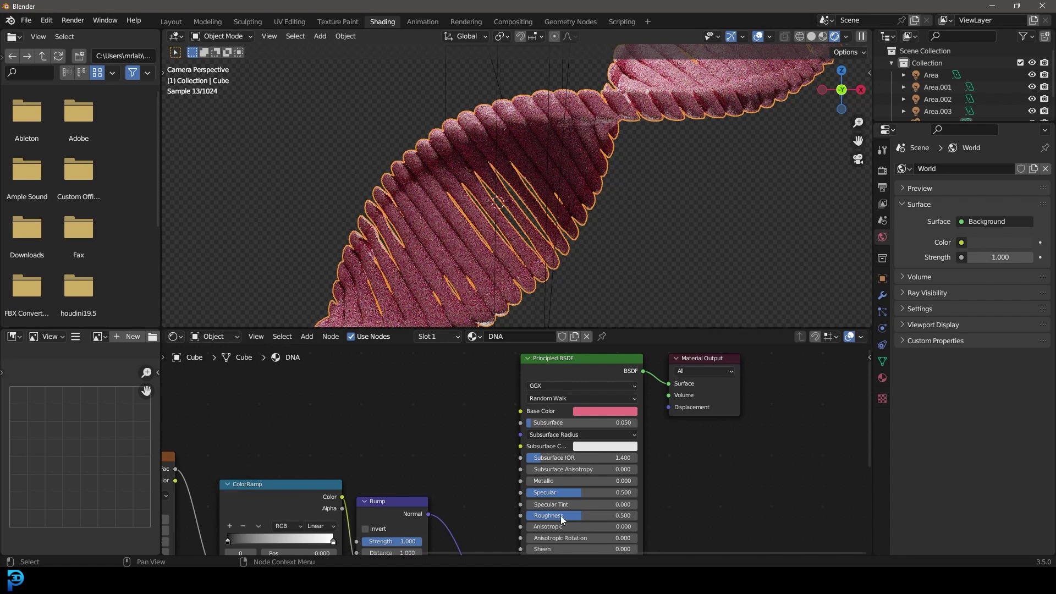
Step: Set the Principled BSDF's roughness to 0.322 and switch the viewport to solid shading
left_click_drag(591, 516, 573, 516)
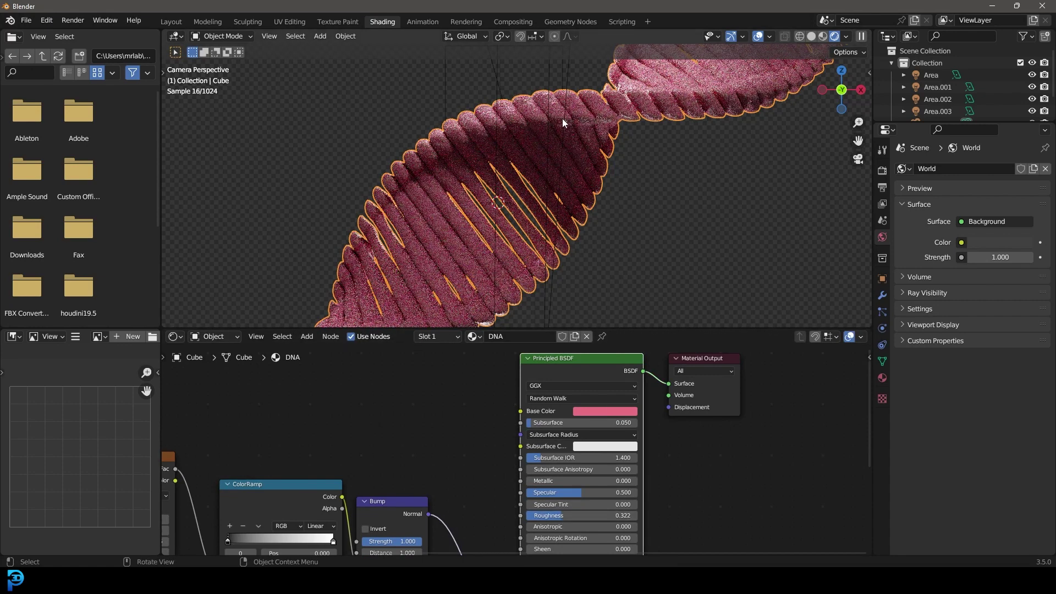
key("z")
left_click(642, 121)
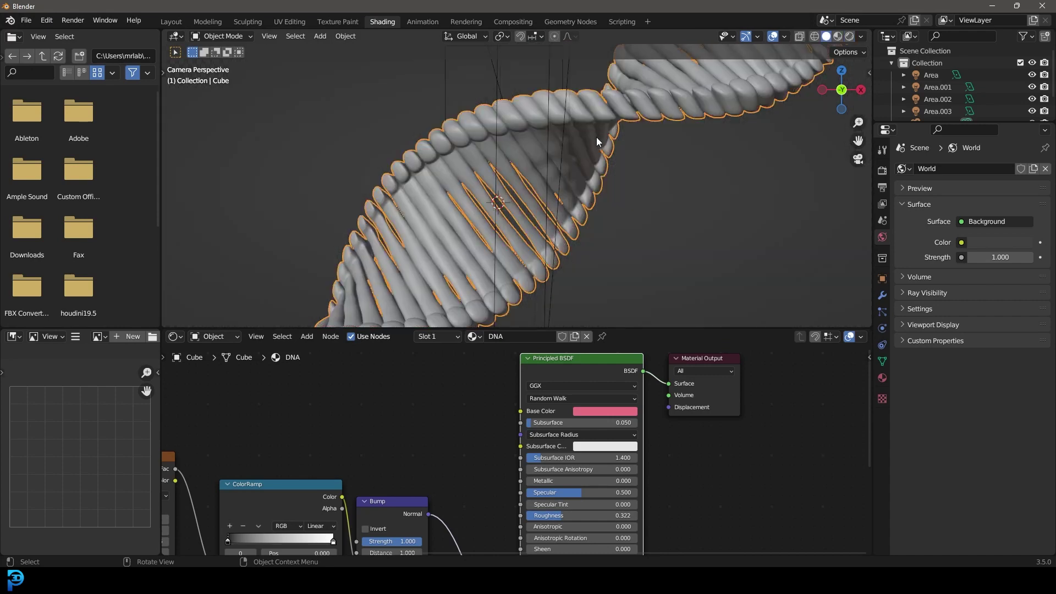
key("ctrl+s")
left_click(976, 118)
Step: Thin the helix rungs by scaling down an edge loop near the base rung's end with proportional editing, and return to the camera view
scroll(444, 195, "down", 3)
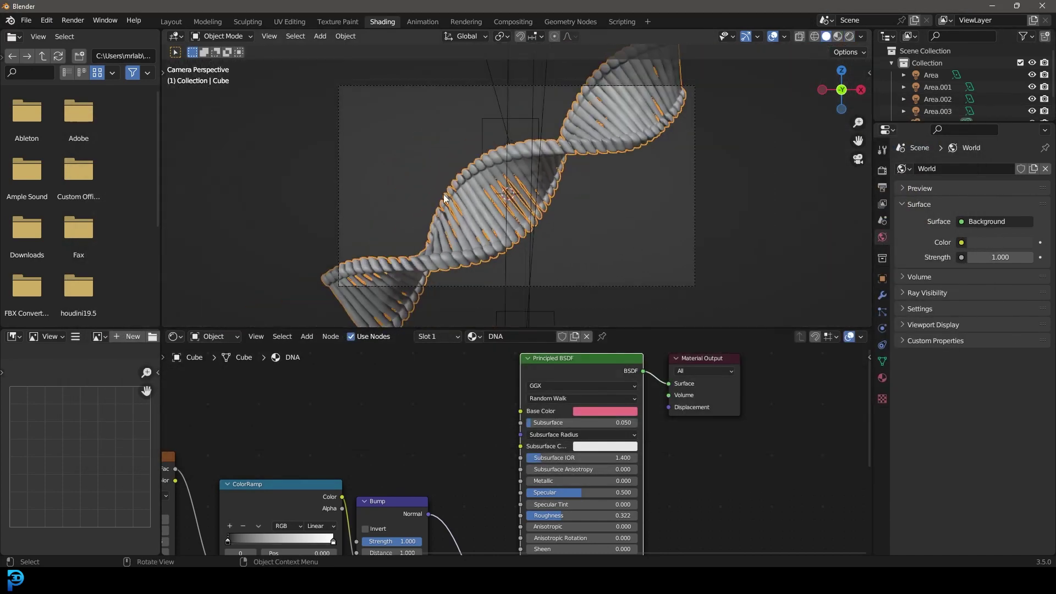
key("Tab")
middle_click_drag(461, 202, 573, 87)
scroll(573, 88, "up", 3)
middle_click_drag(414, 156, 464, 163, "shift")
scroll(464, 163, "up", 4)
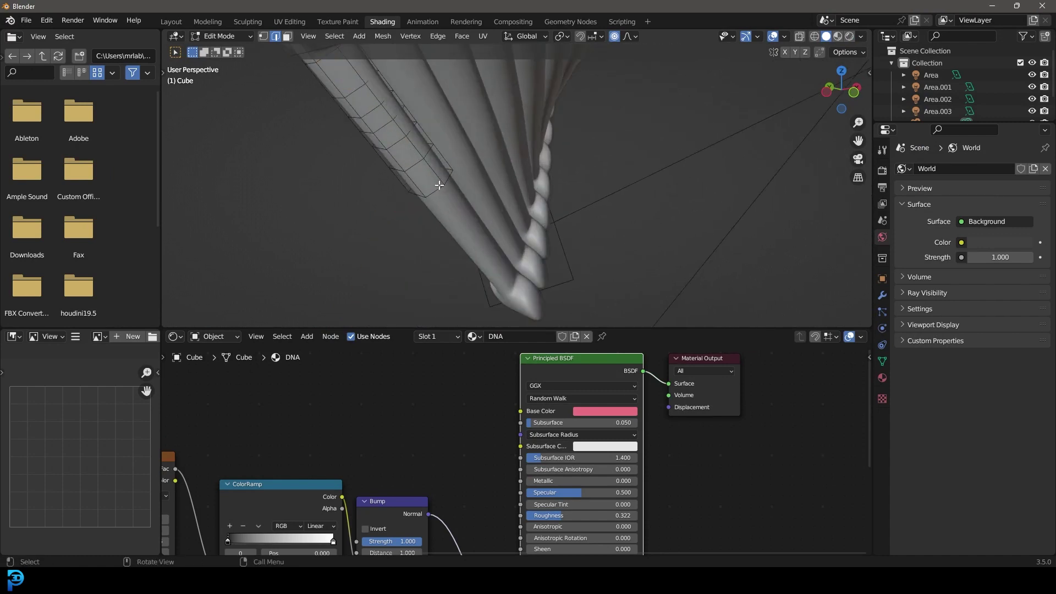
key("s")
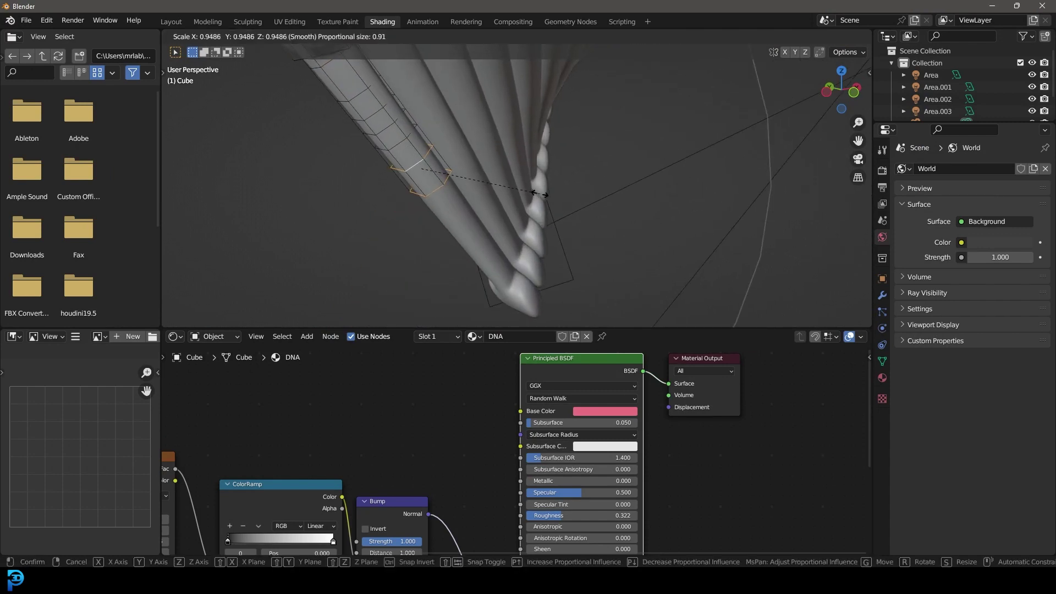
left_click(517, 191)
key("Tab")
scroll(544, 174, "down", 7)
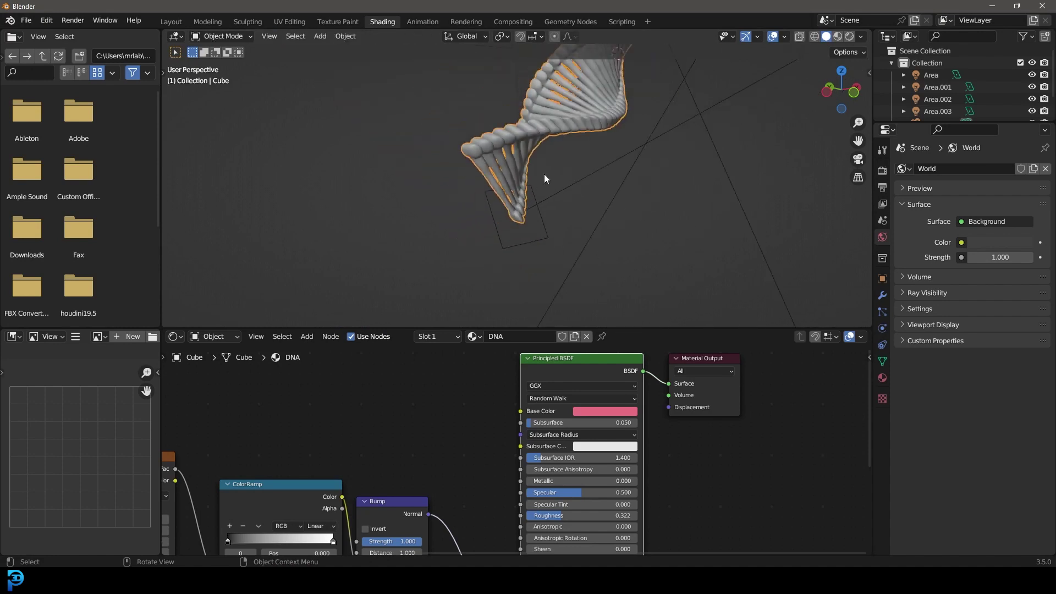
middle_click_drag(543, 174, 483, 171)
key("KP_0")
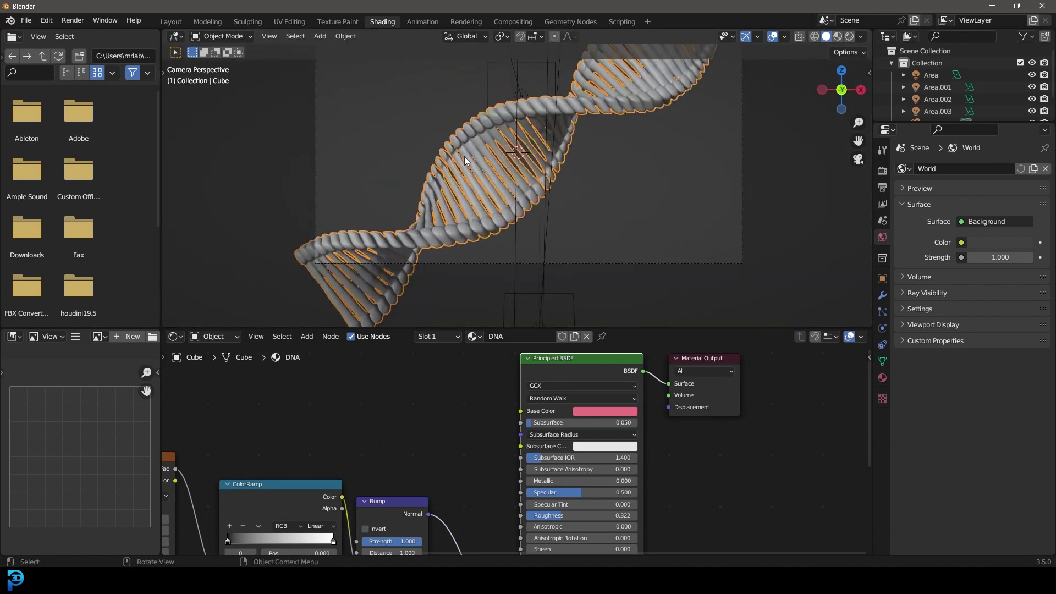
Step: Duplicate the helix, place the copy to the upper left of the original, and rotate it about 79° around its local Z axis
key("shift+d")
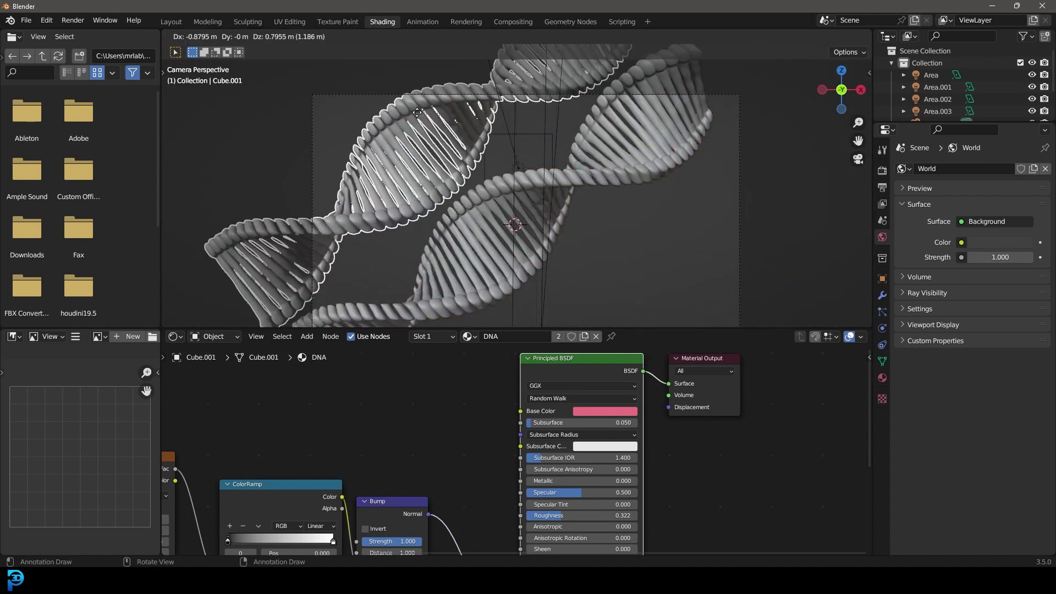
left_click(467, 171)
key("r")
key("z")
key("z")
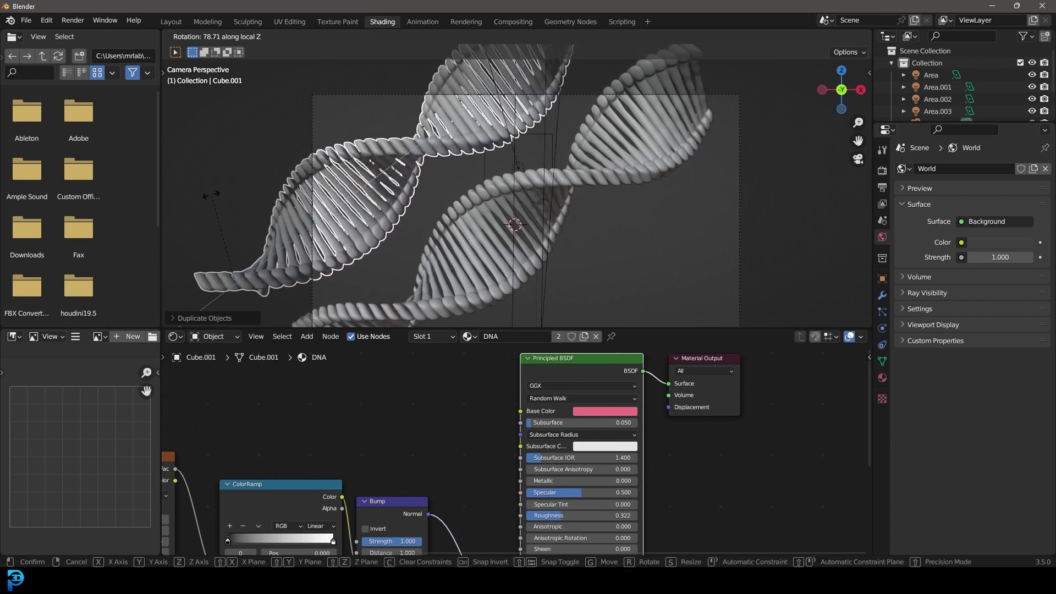
left_click(212, 195)
Step: Duplicate the rotated helix, place the second copy to the lower right of the original, and rotate it around its local Z axis
scroll(491, 128, "down", 2)
key("shift+d")
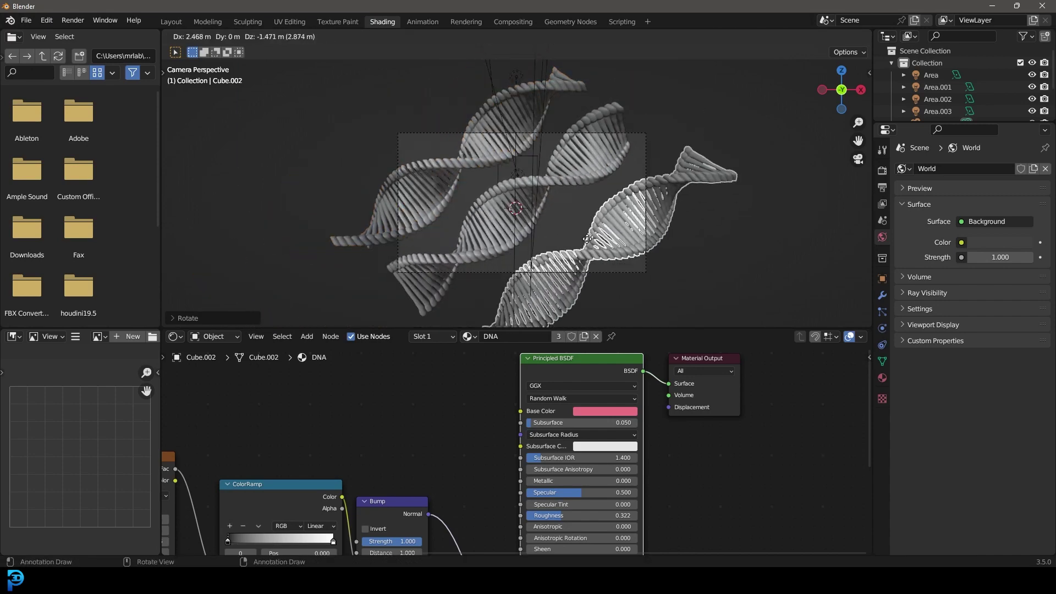
left_click(580, 241)
key("r")
key("z")
key("z")
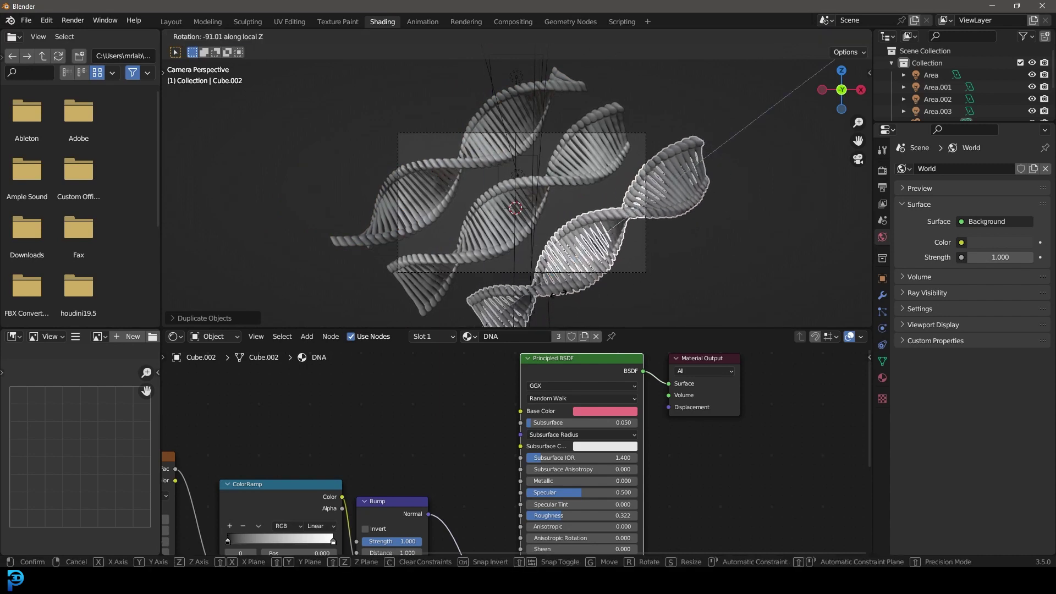
left_click(632, 242)
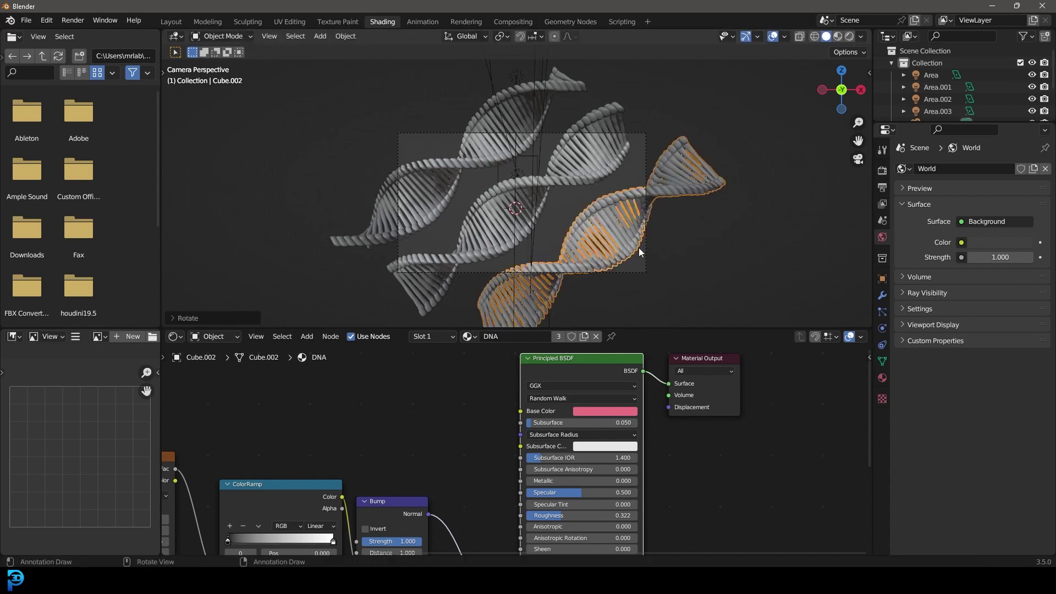
Step: Save the project as Dna.blend in the Desktop folder
scroll(617, 231, "up", 4)
key("ctrl+s")
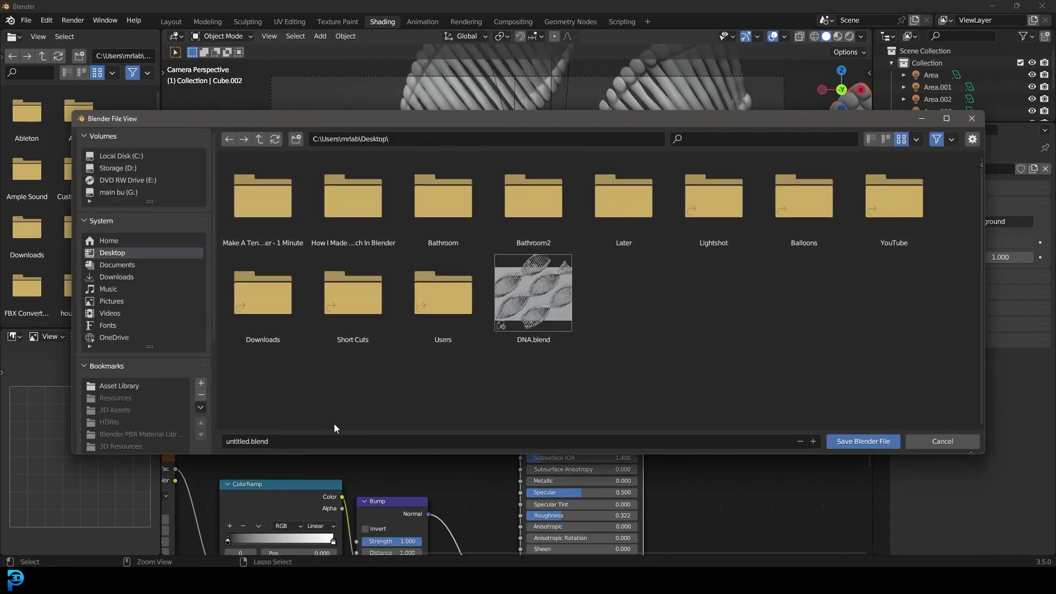
double_click(295, 441)
type("Dna")
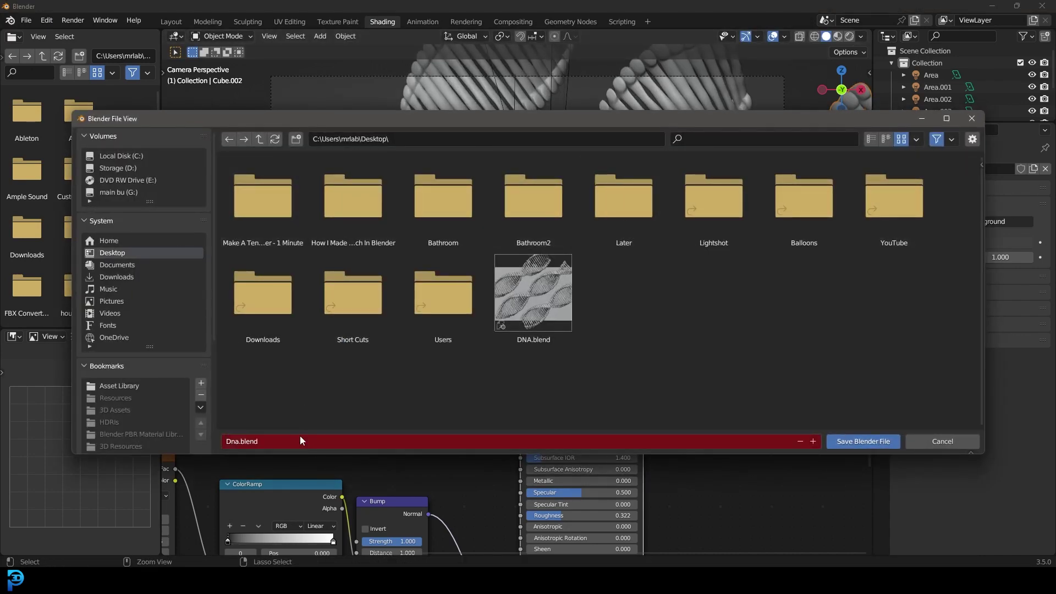
left_click(859, 441)
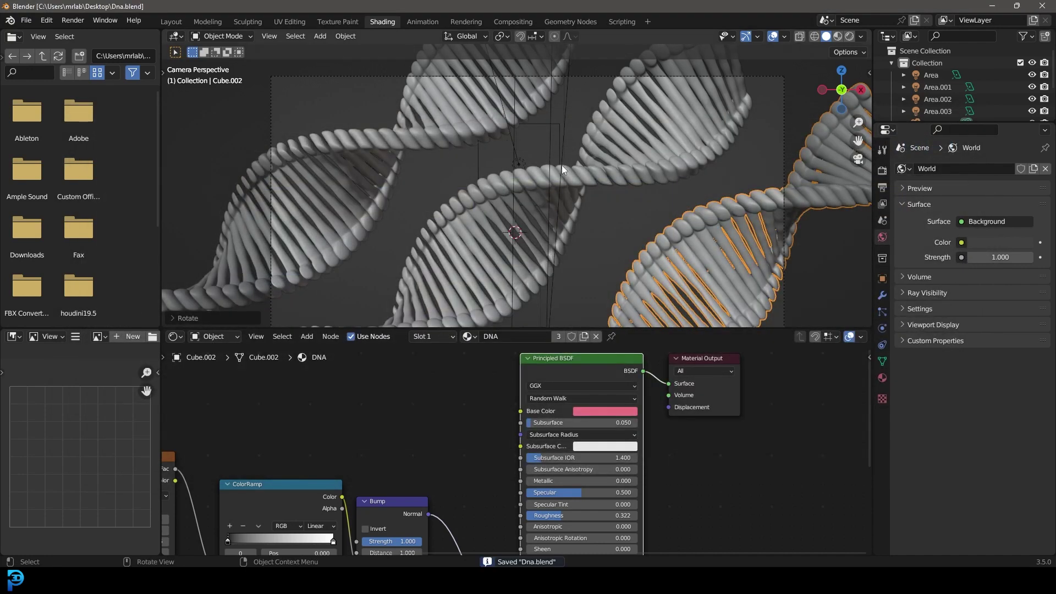
Step: Render the scene as a still image and examine the helices' material and lighting up close
left_click(72, 20)
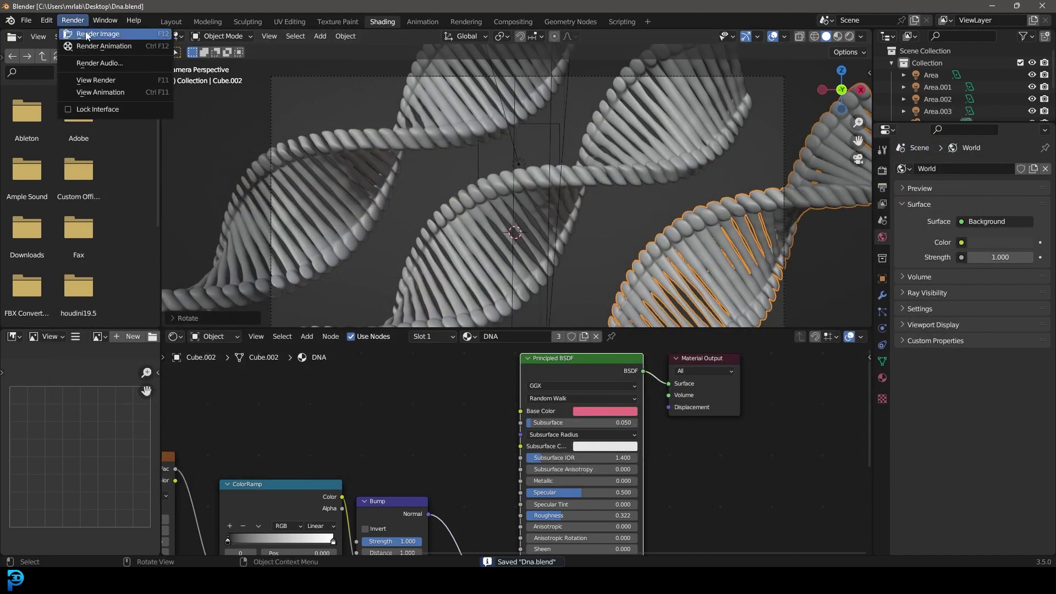
left_click(86, 36)
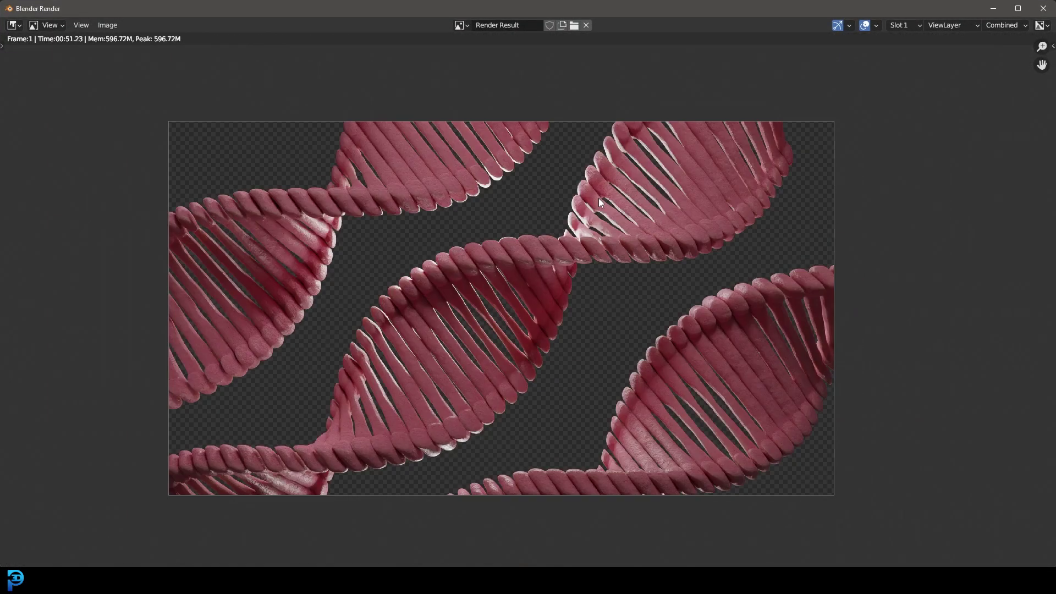
scroll(599, 203, "up", 2)
middle_click_drag(654, 206, 667, 208)
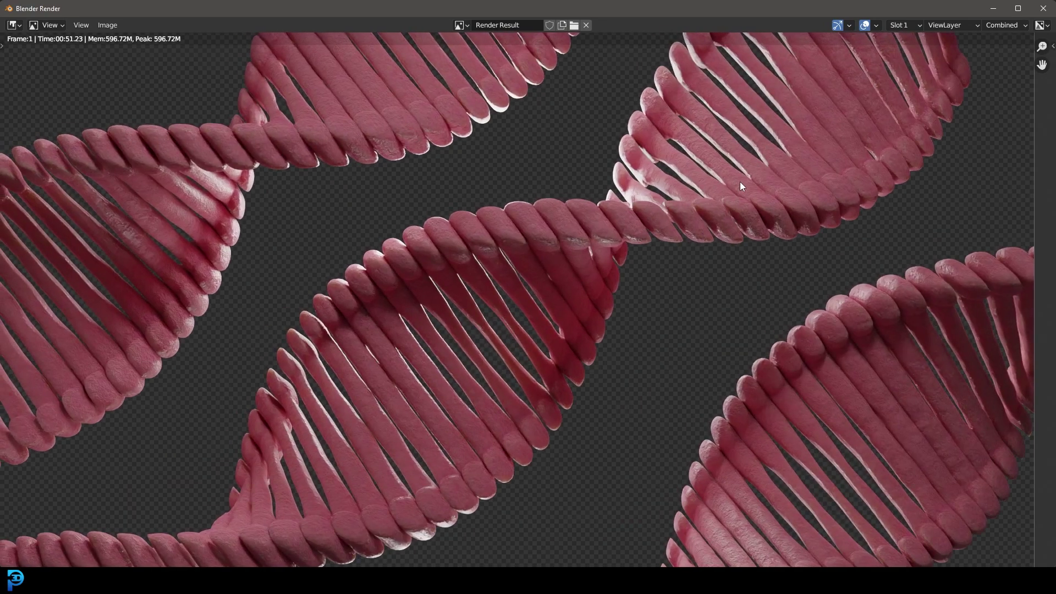